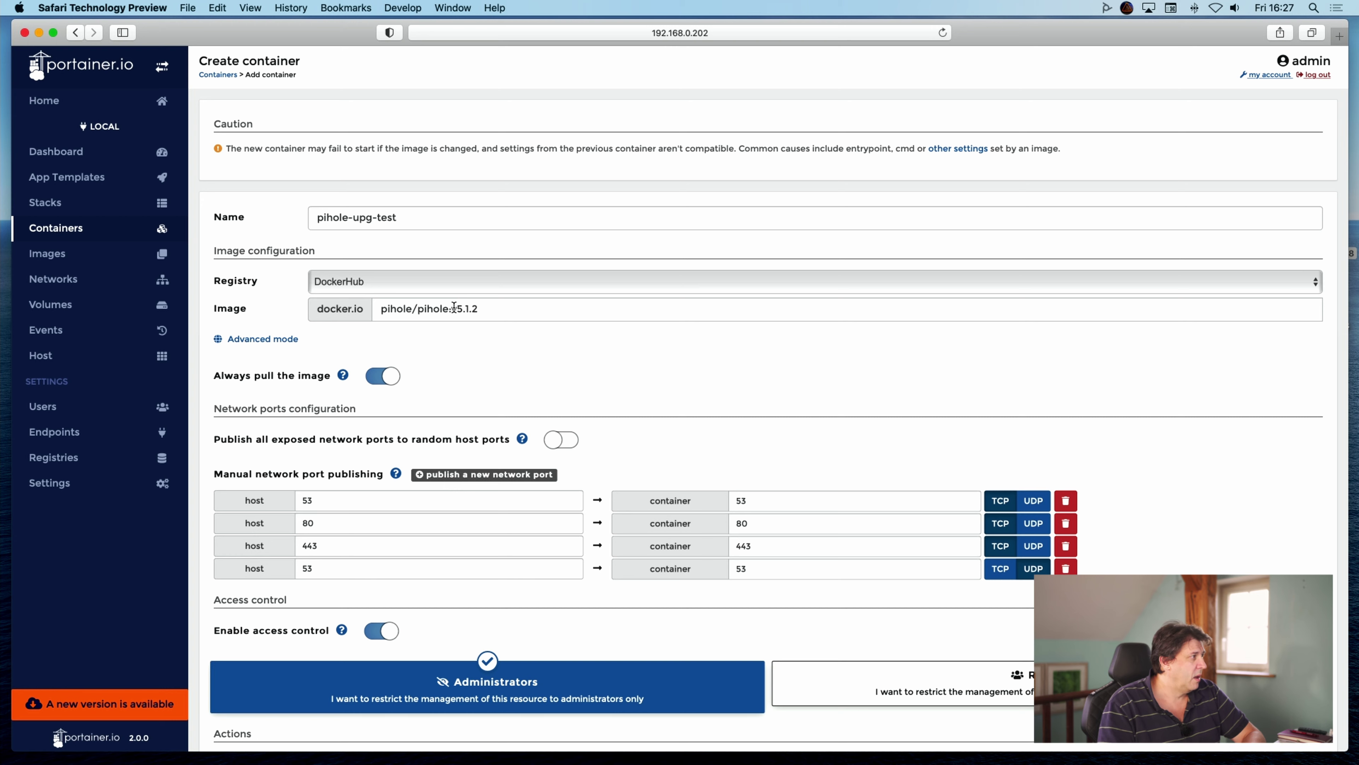
# Replace the v5.1.2 image tag with the pihole/pihole:latest suggestion.
pyautogui.doubleClick(453, 308)
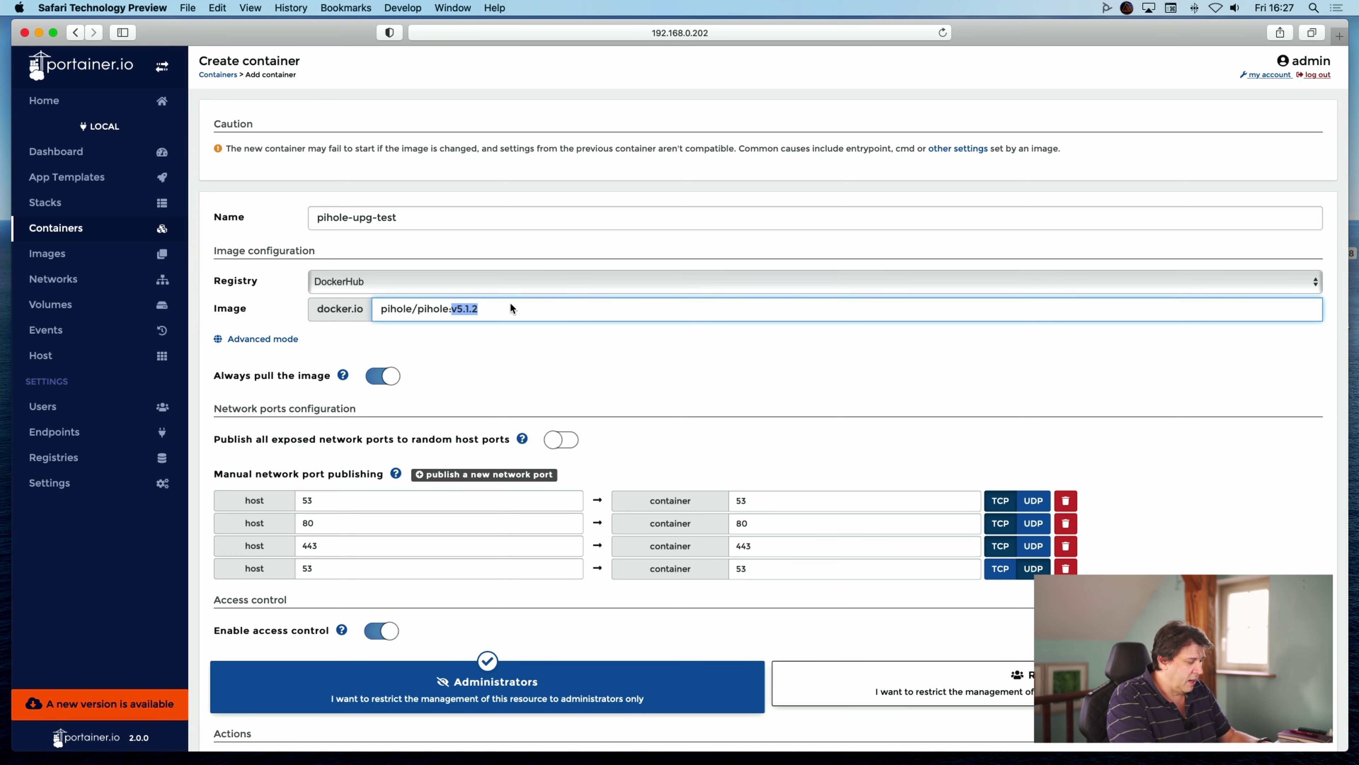
pyautogui.write('list')
pyautogui.press('BackSpace')
pyautogui.press('BackSpace')
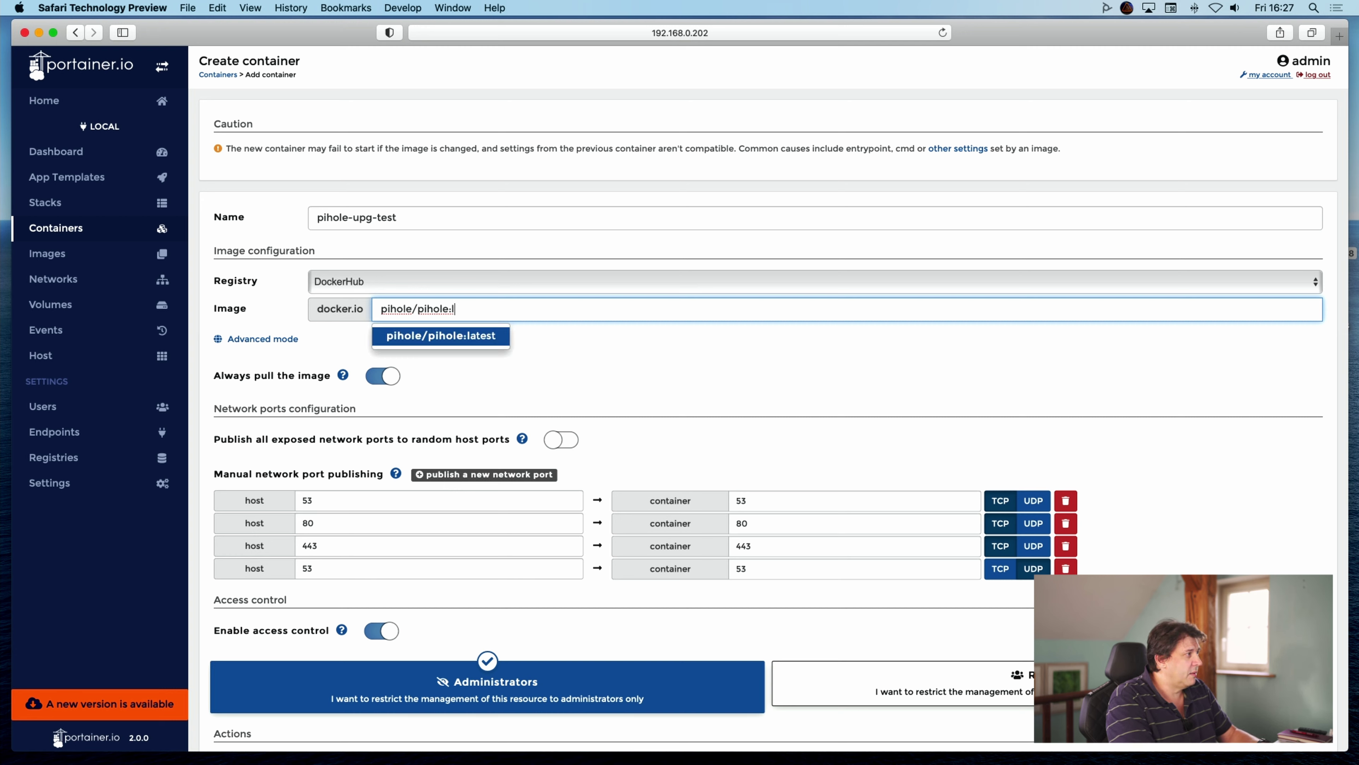
pyautogui.write('l')
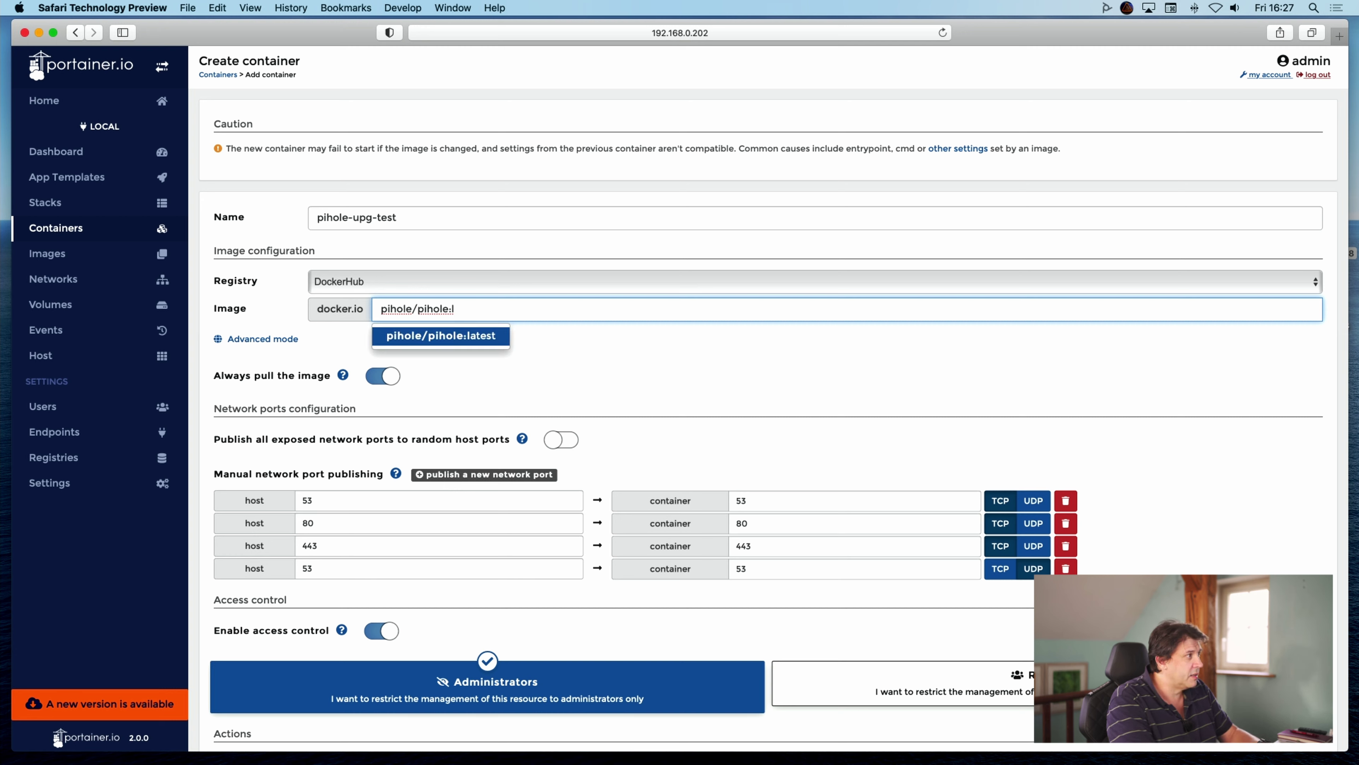
pyautogui.press('Return')
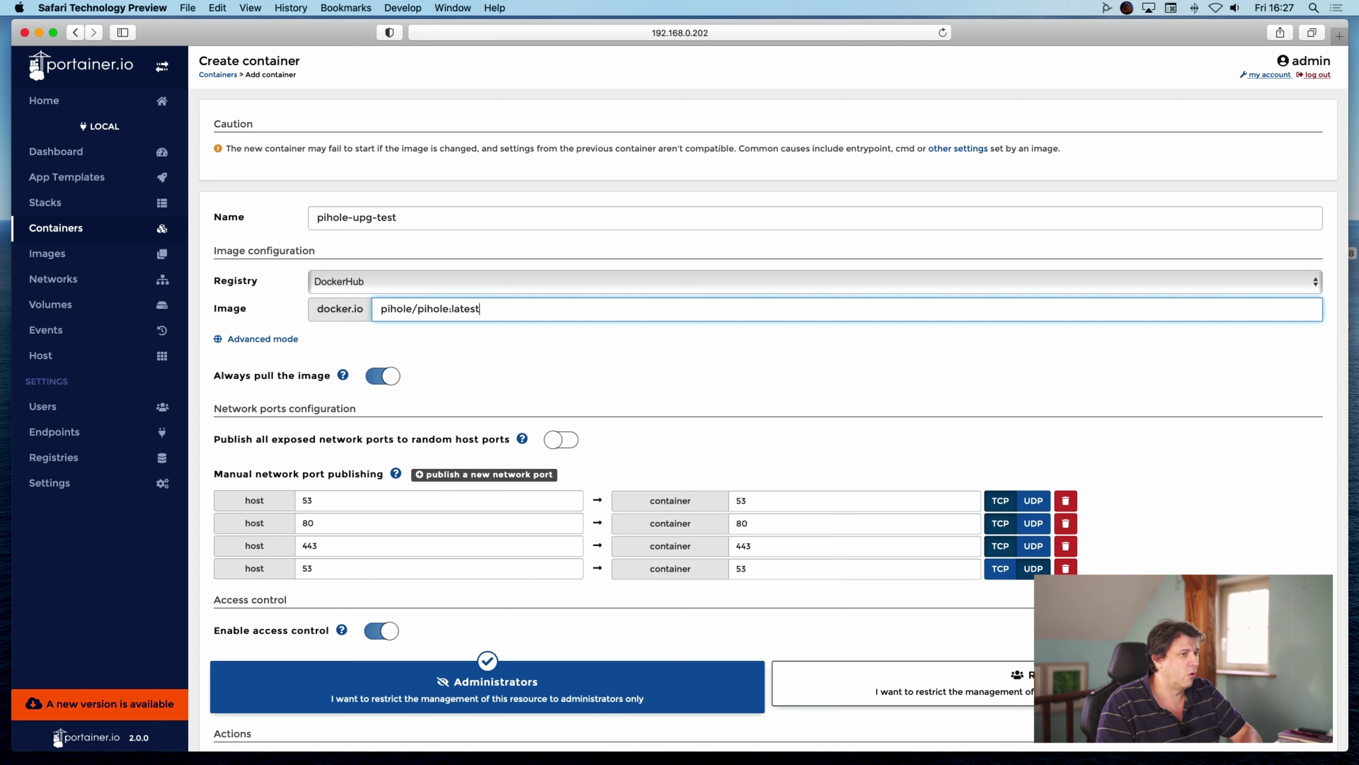
# Deploy the pihole-upg-test container with the new image.
pyautogui.scroll(-10, 576, 354)
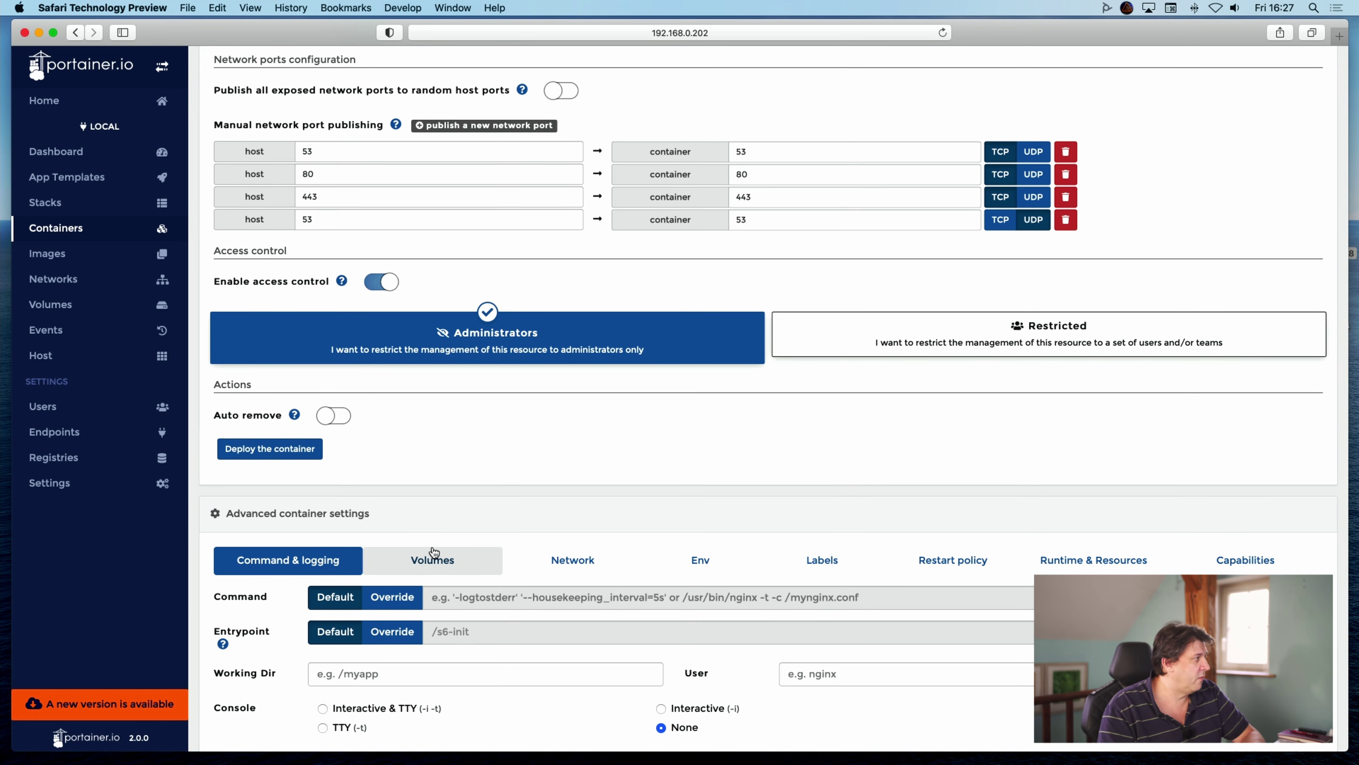
pyautogui.click(270, 449)
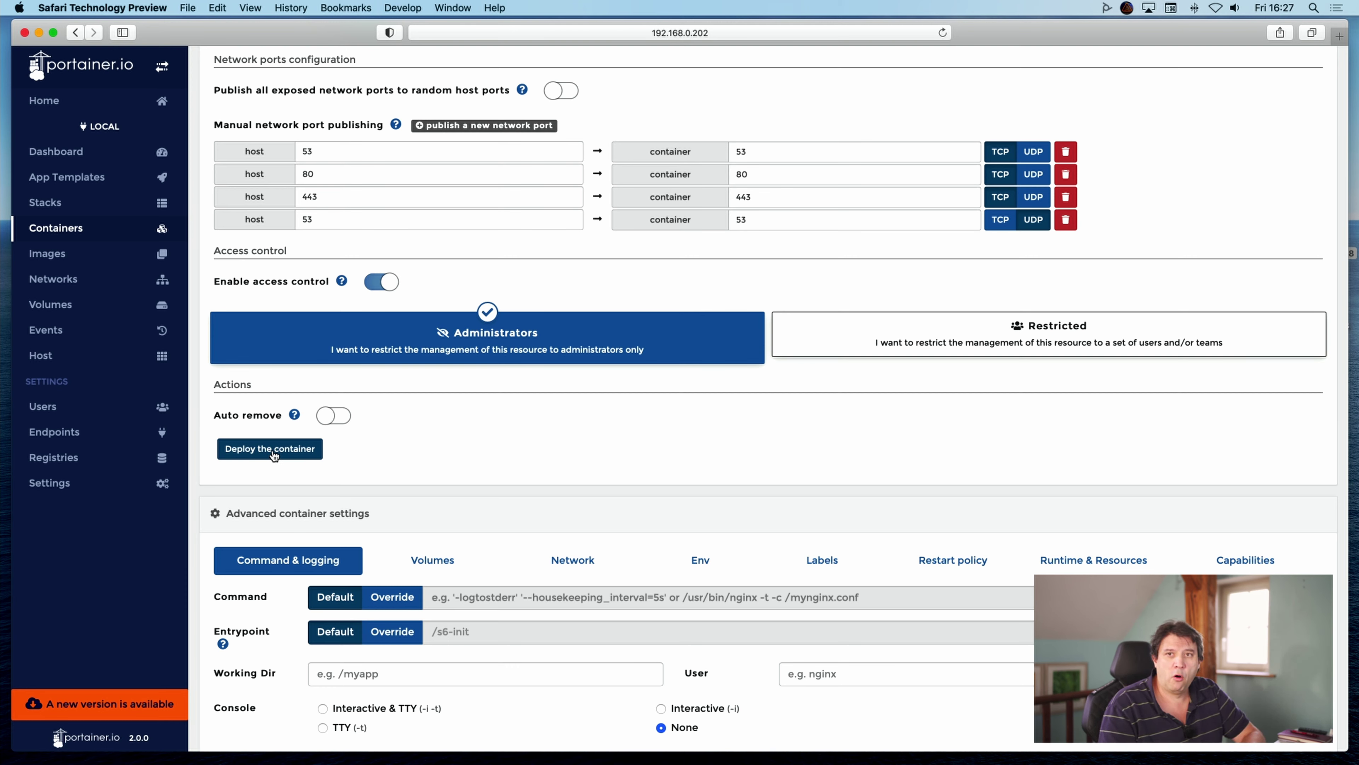
pyautogui.click(272, 452)
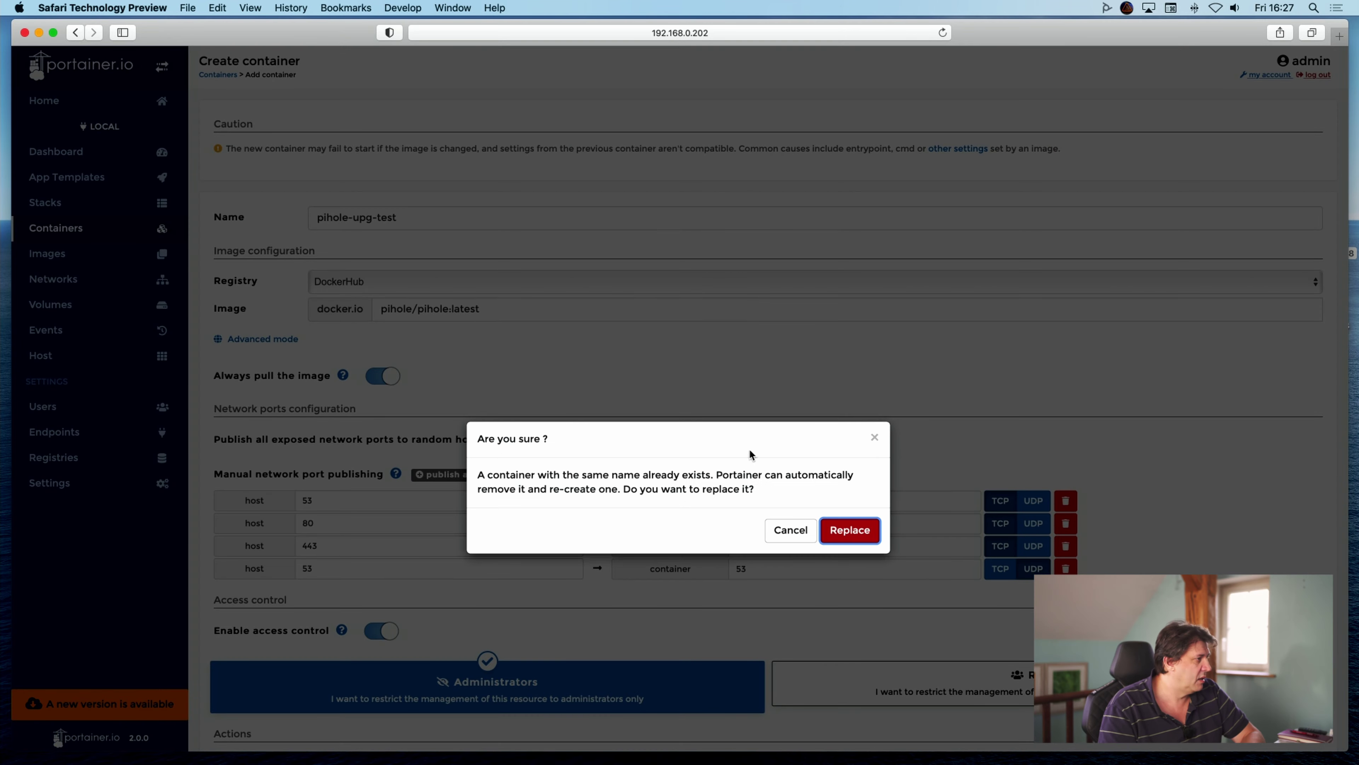
# Confirm replacing the old pihole-upg-test container and set Items per page to All.
pyautogui.click(843, 528)
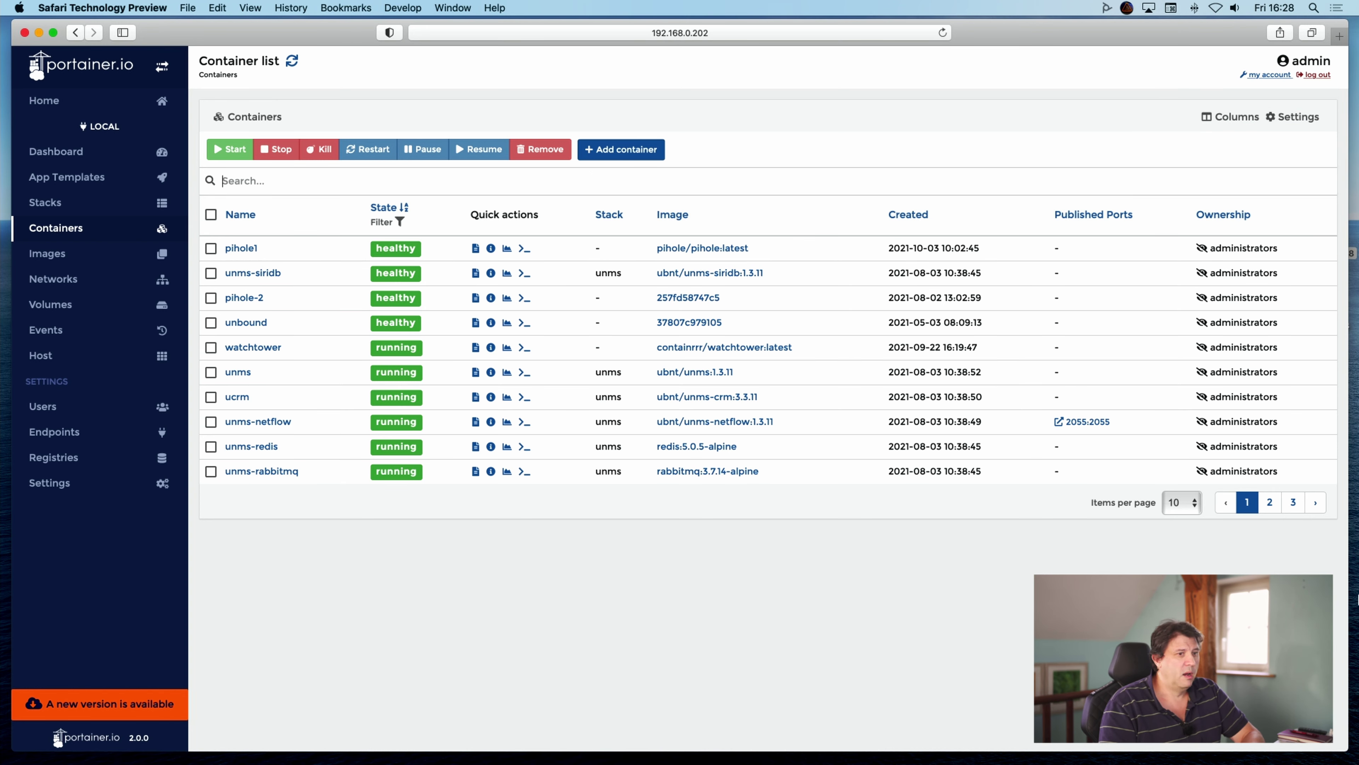
pyautogui.click(1176, 509)
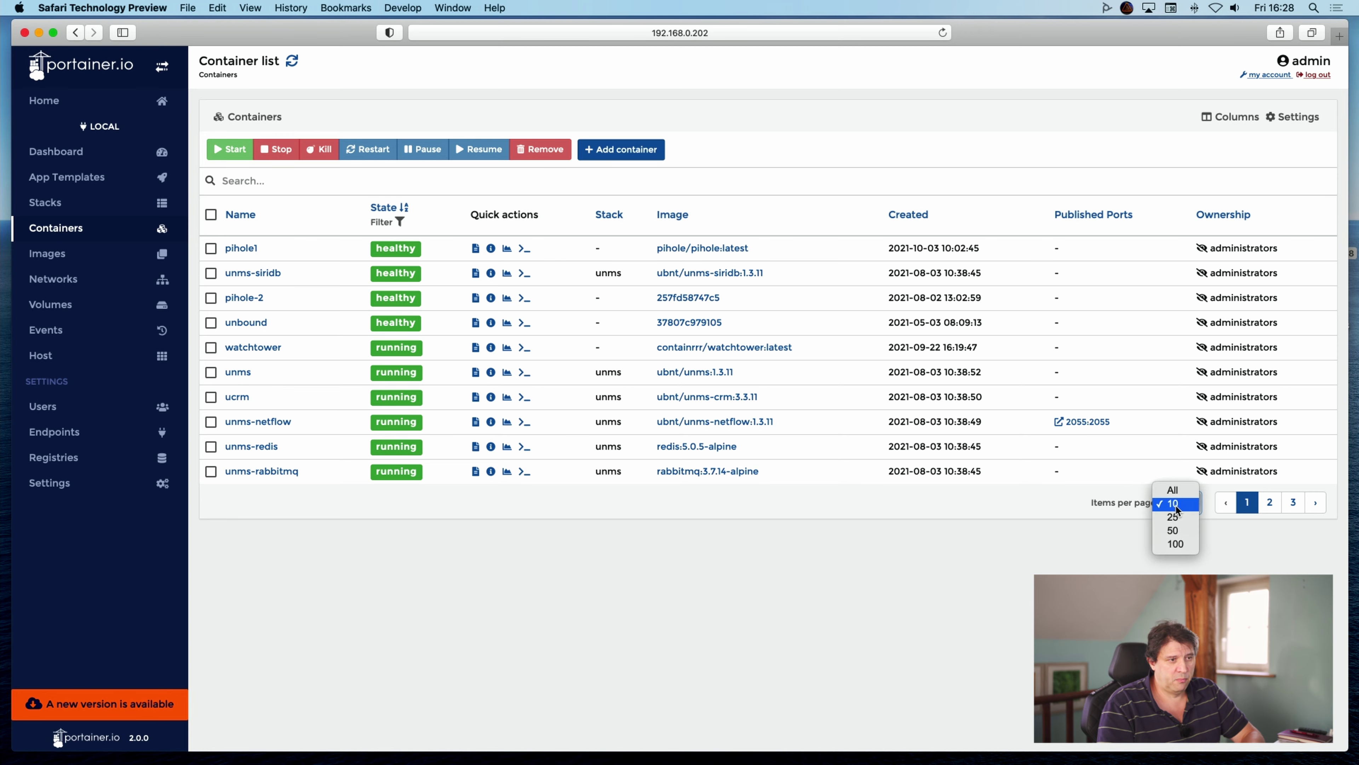
pyautogui.click(1182, 490)
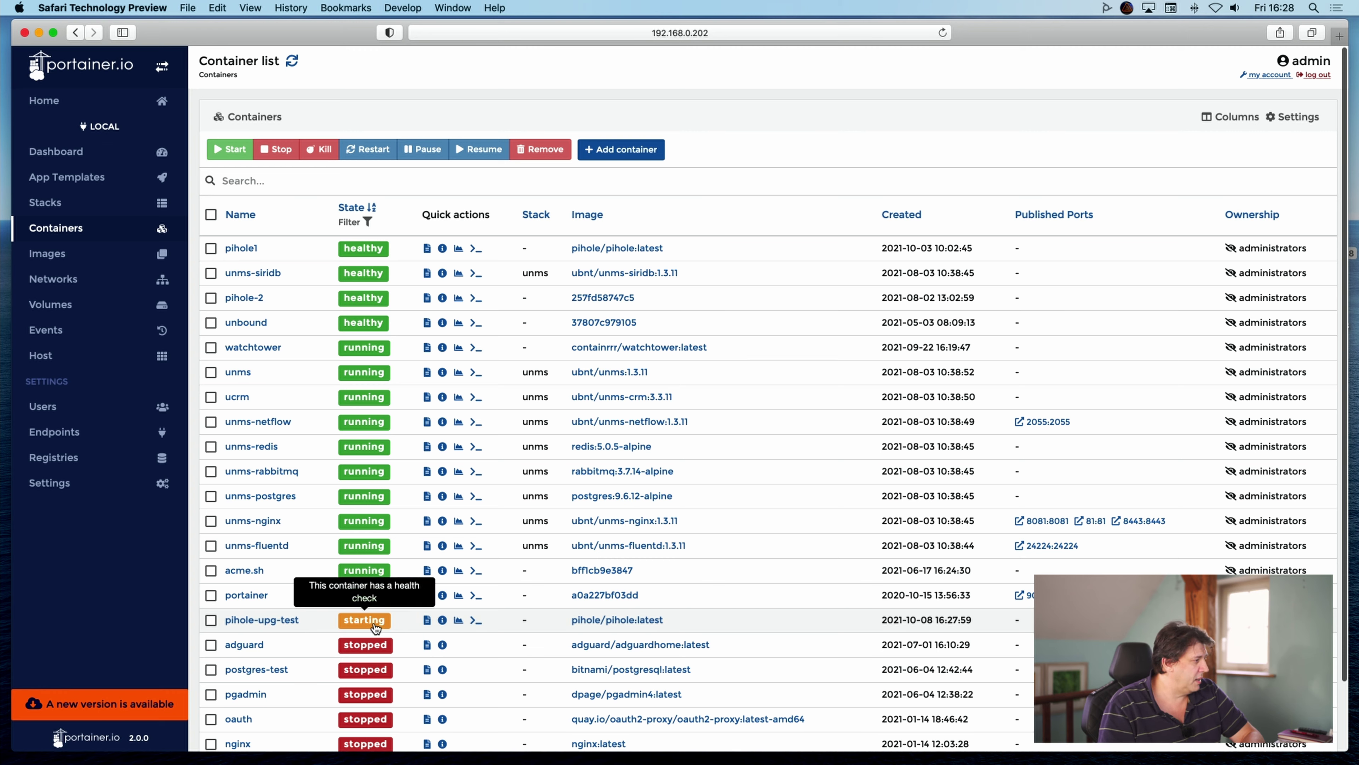
# Refresh the list until pihole-upg-test appears starting on pihole/pihole:latest.
pyautogui.click(290, 68)
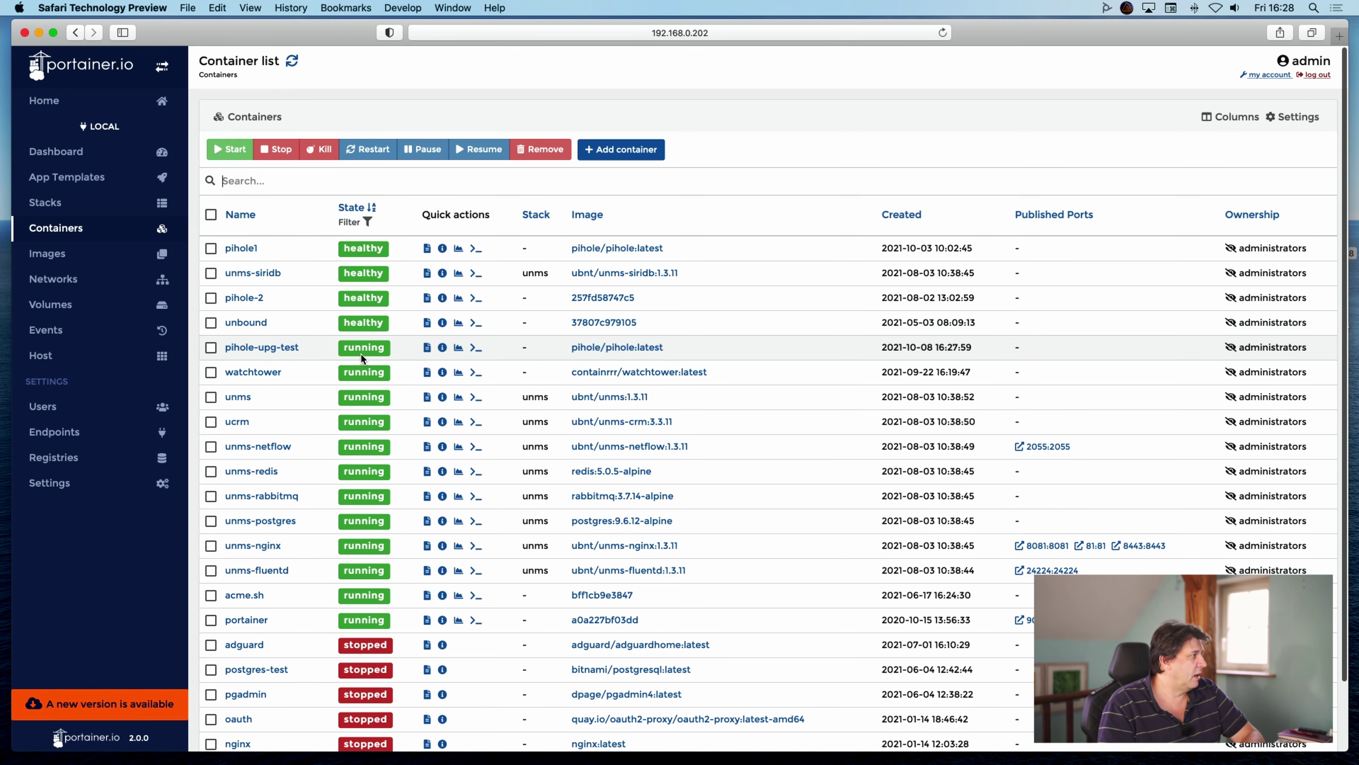
pyautogui.click(293, 63)
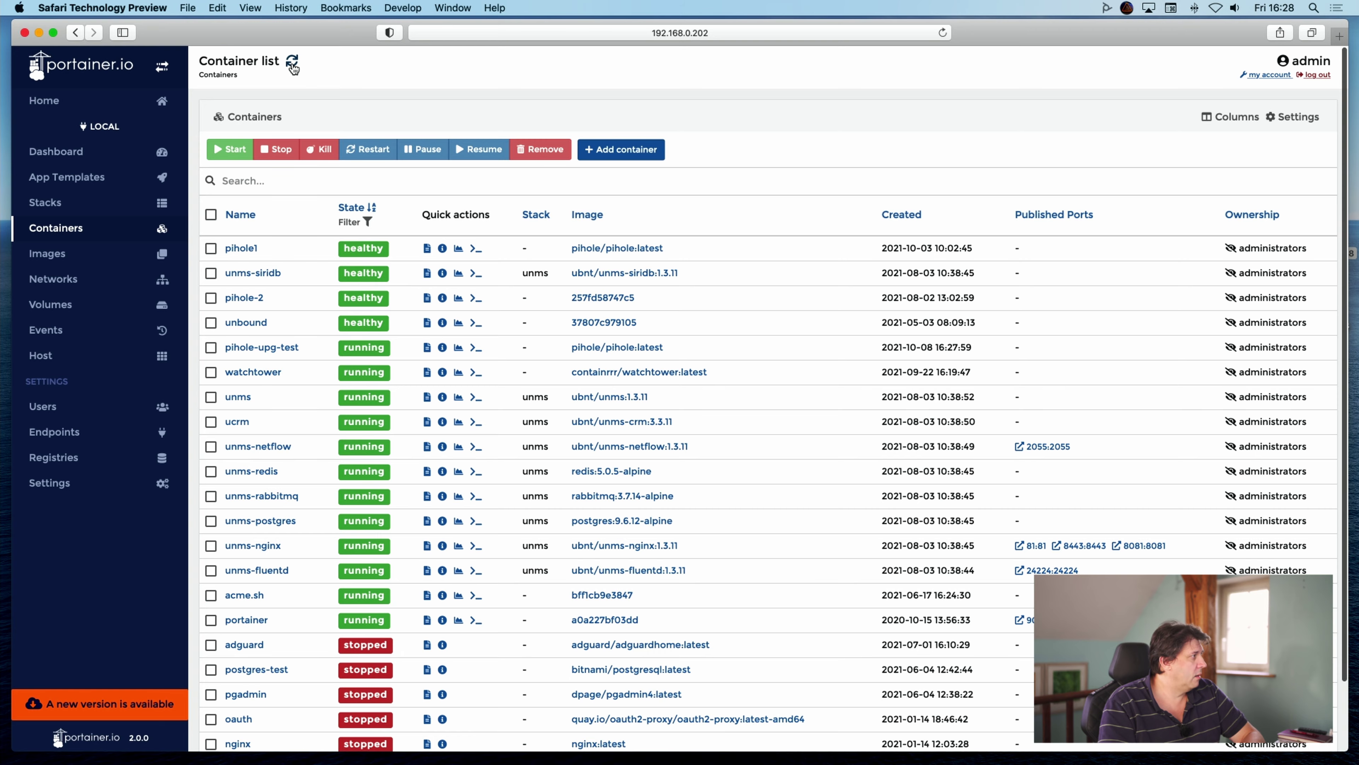
pyautogui.click(293, 65)
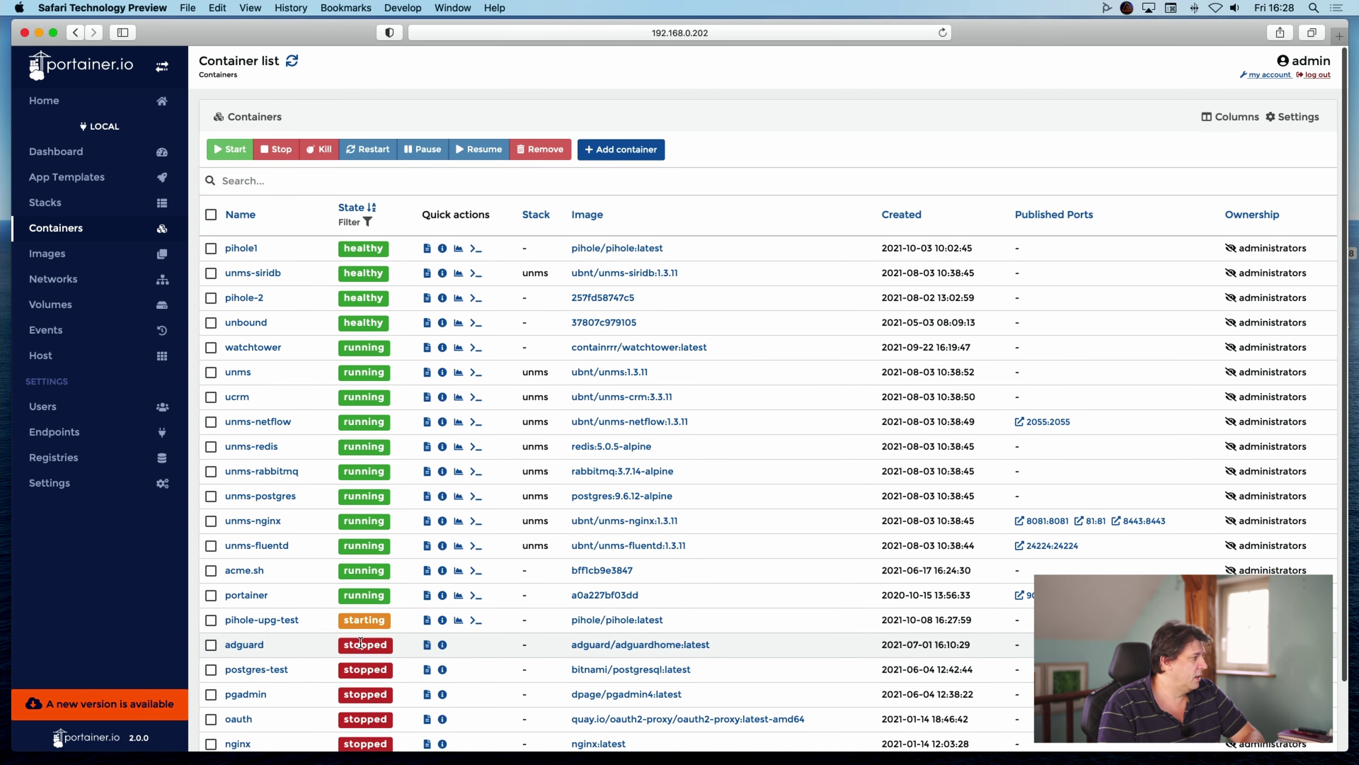
pyautogui.moveTo(356, 626)
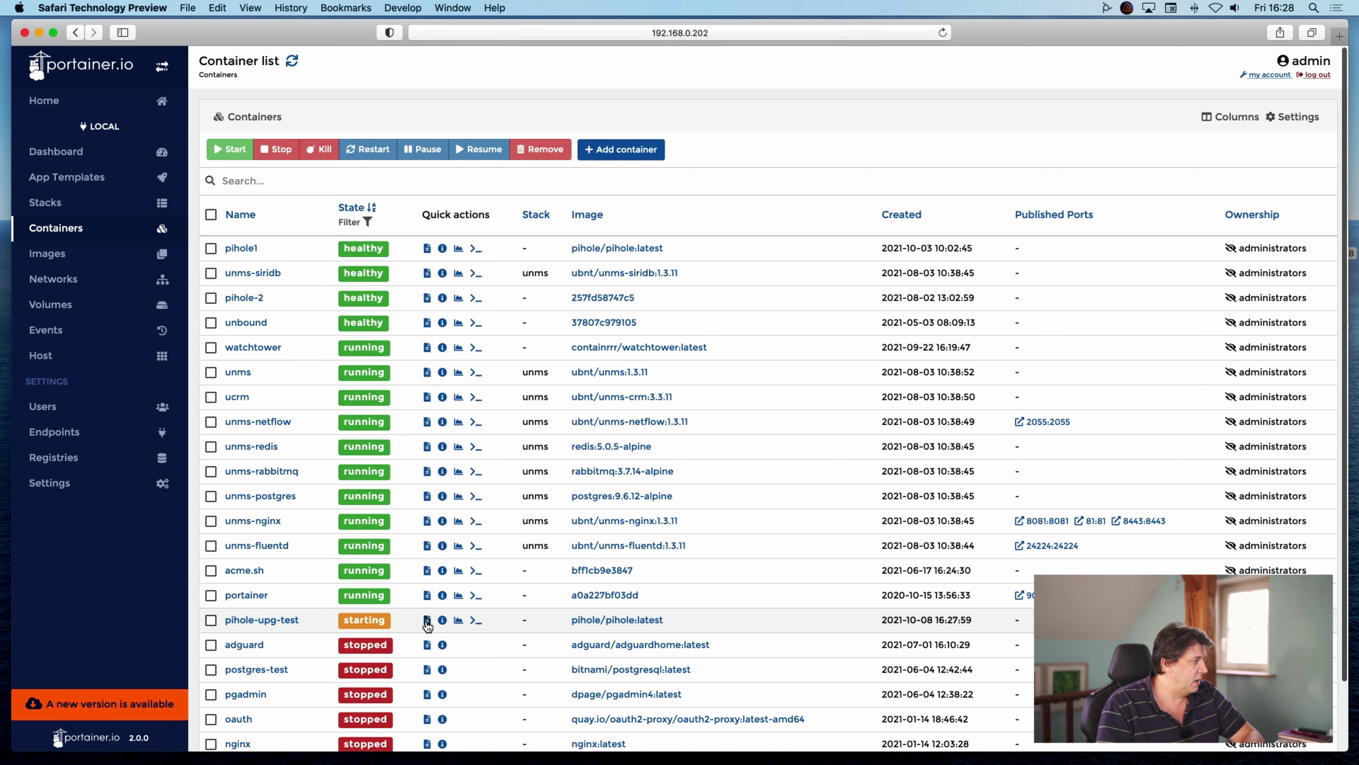
# Open pihole-upg-test's logs and scroll through the repeated '/root/ph_install.sh: No such file' errors.
pyautogui.click(427, 621)
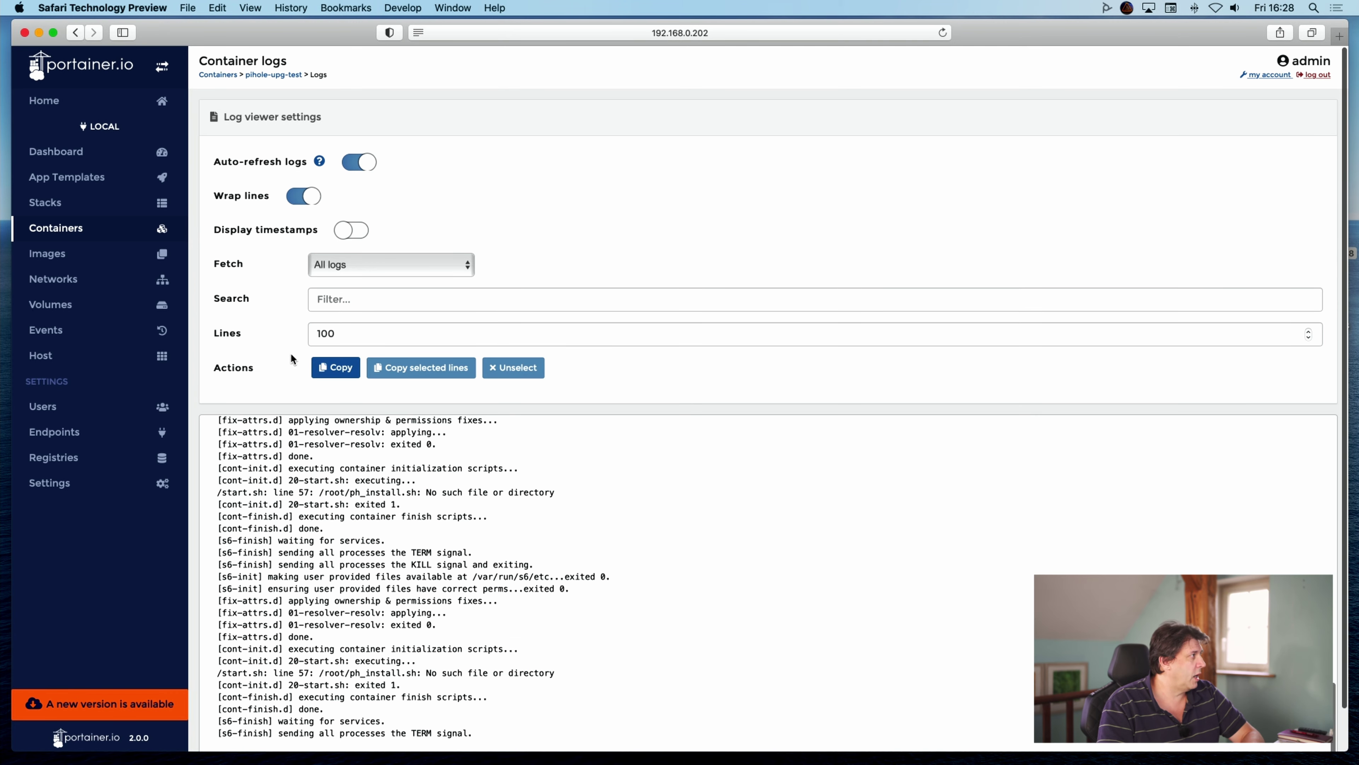
pyautogui.scroll(-3, 498, 579)
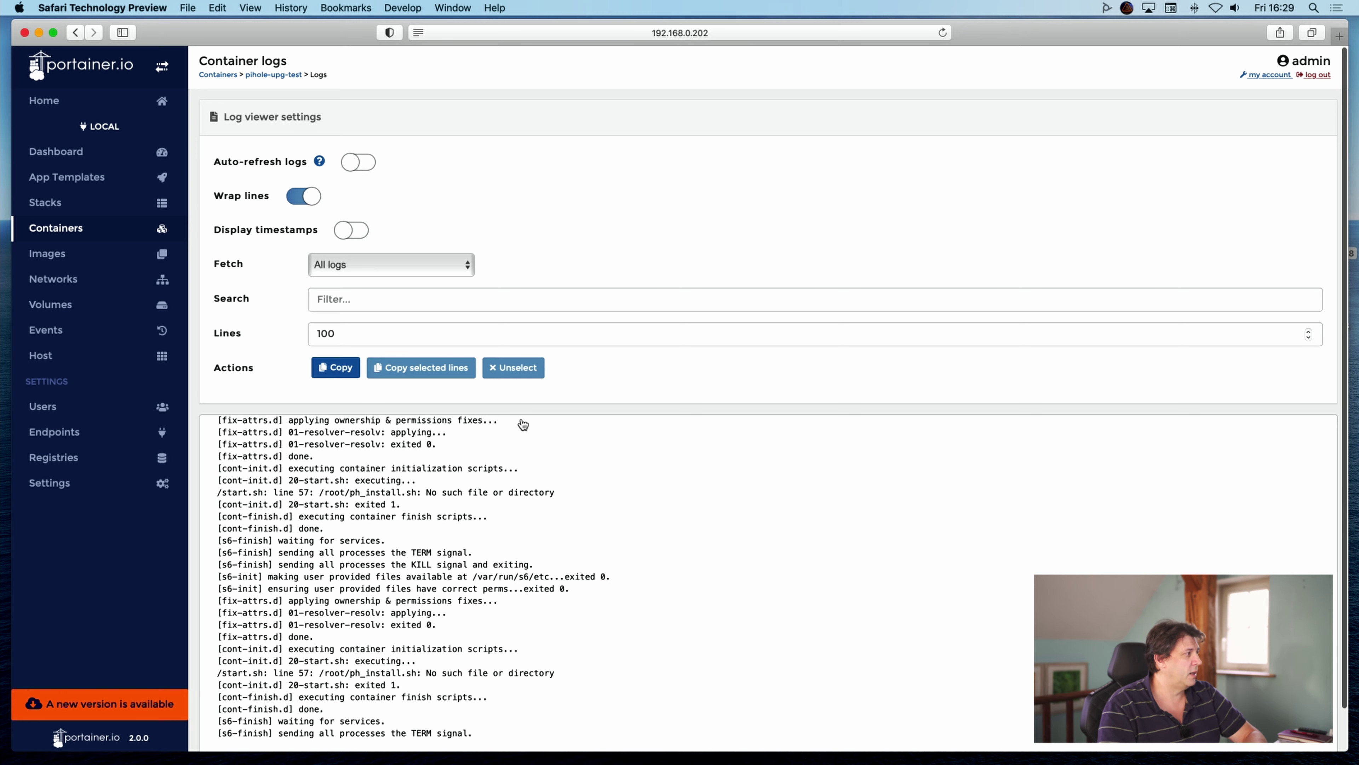
pyautogui.scroll(-3, 533, 589)
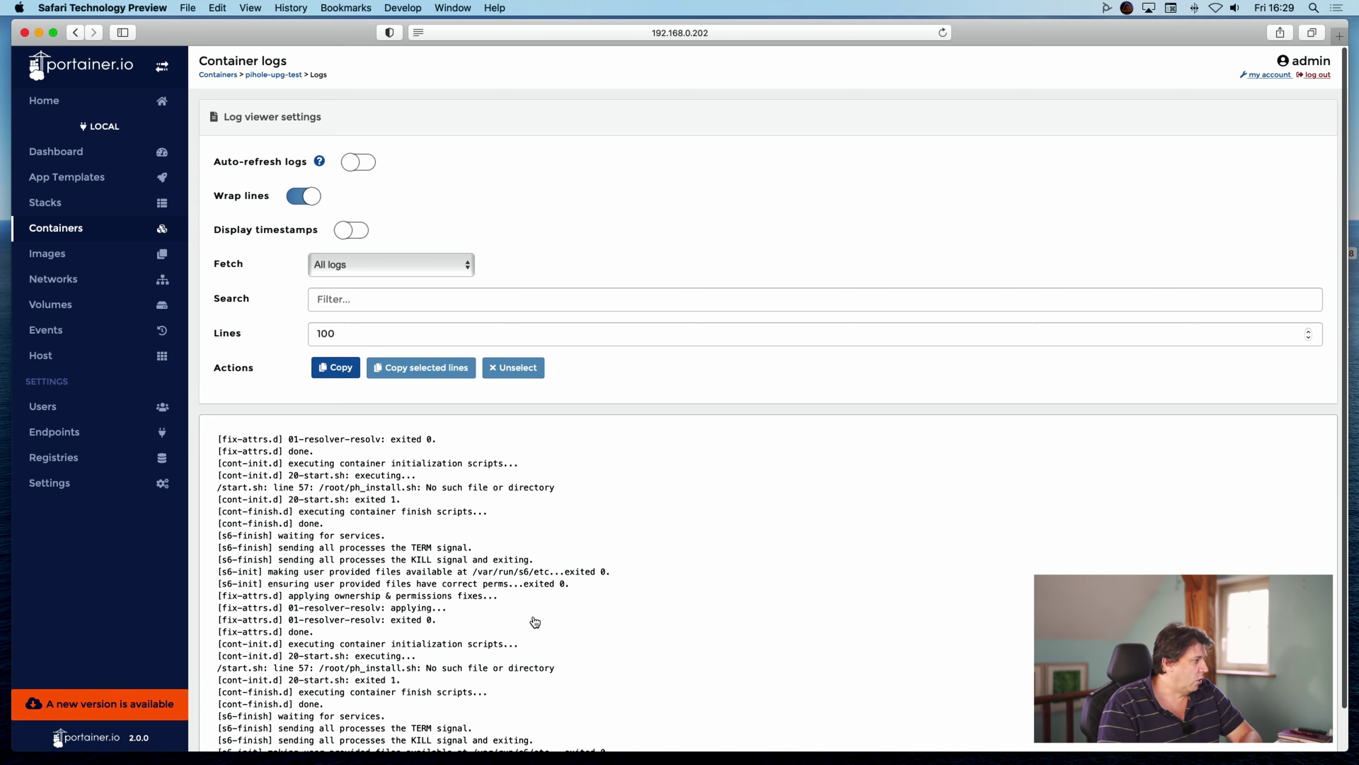
pyautogui.scroll(-2, 498, 621)
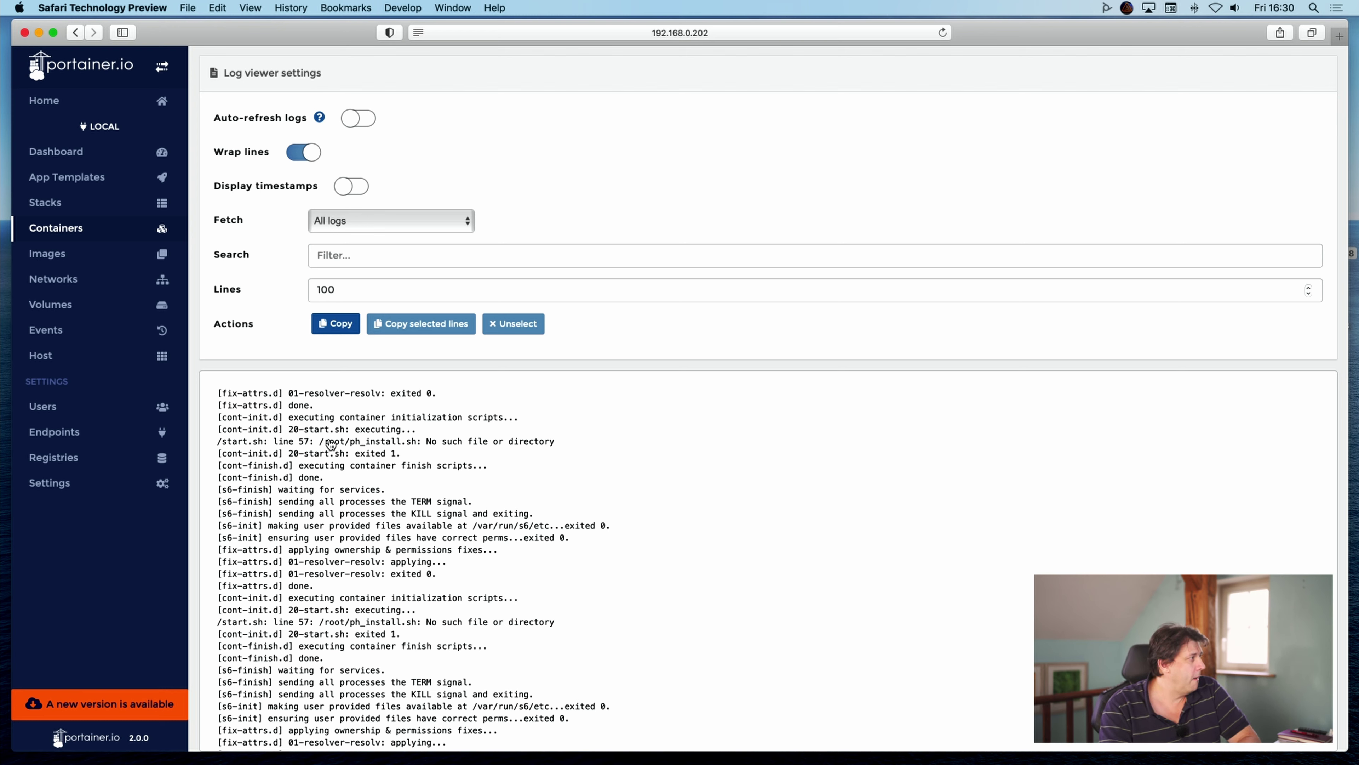
pyautogui.scroll(2, 342, 449)
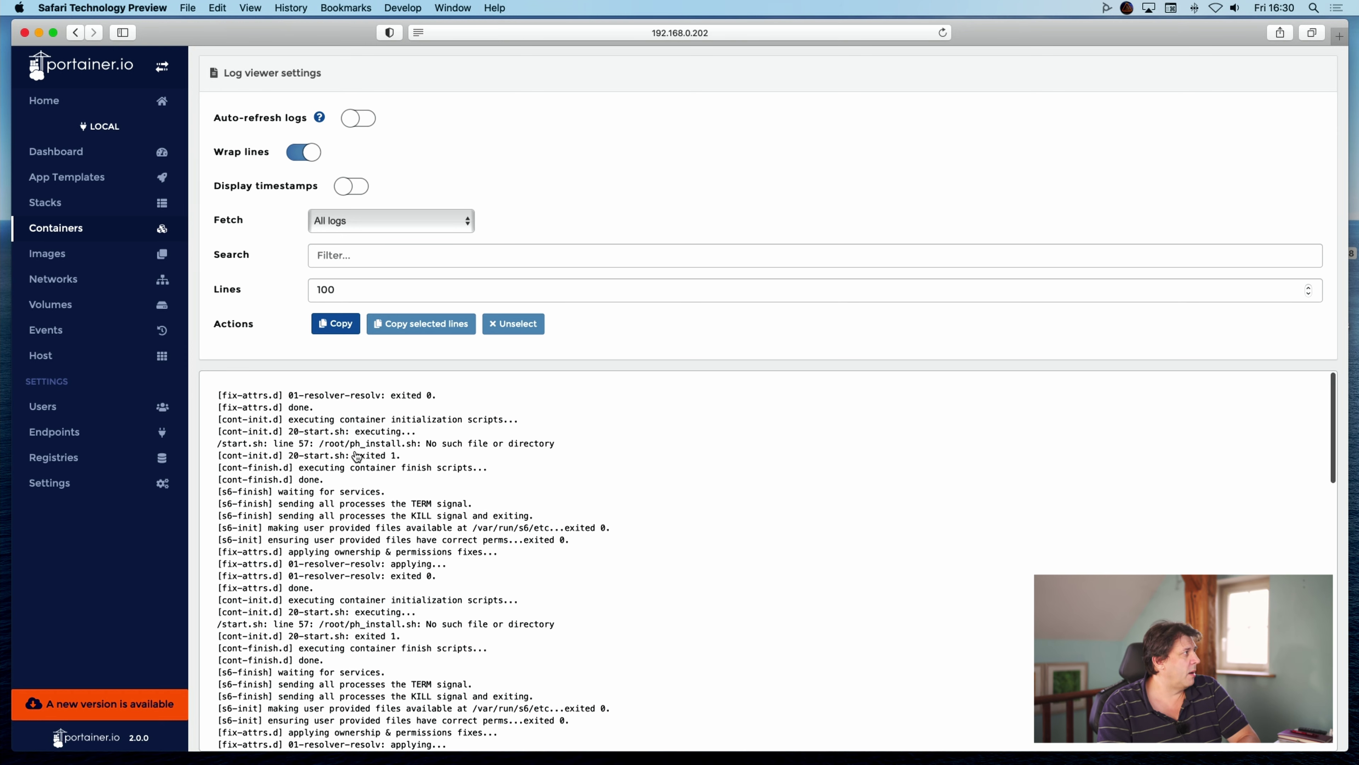
pyautogui.scroll(2, 362, 442)
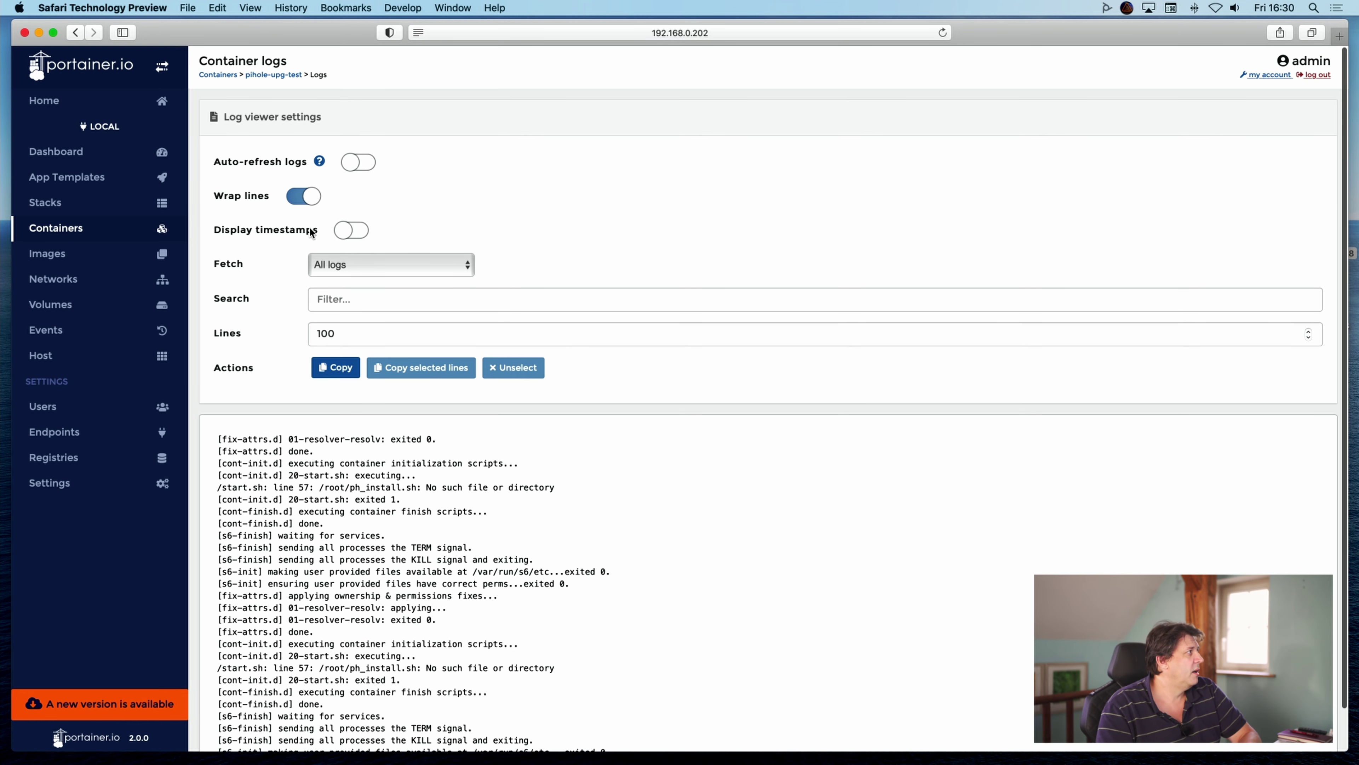
# Open pihole-upg-test's details and inspect ENV values PIHOLE_INSTALL=/root/ph_install.sh and VERSION v5.1.2.
pyautogui.click(263, 75)
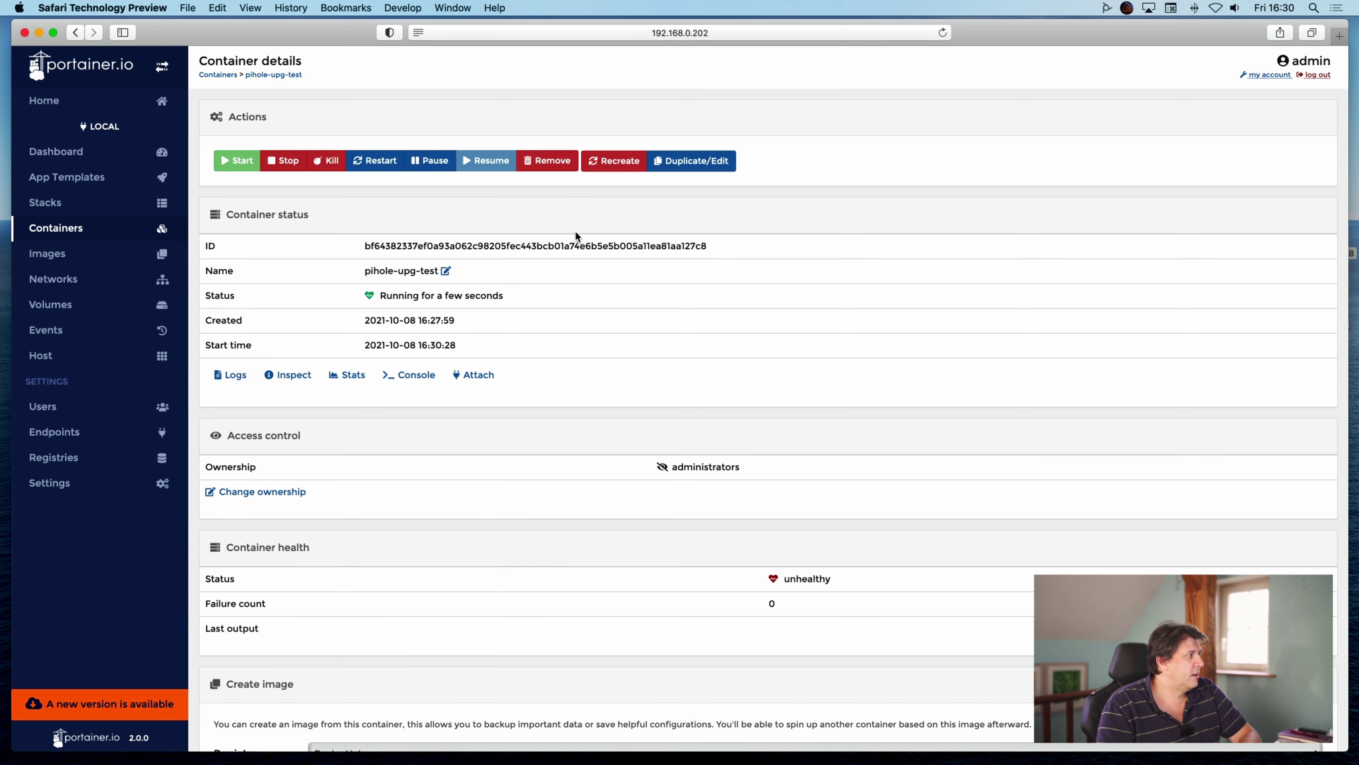
pyautogui.scroll(-4, 565, 356)
pyautogui.scroll(-15, 565, 358)
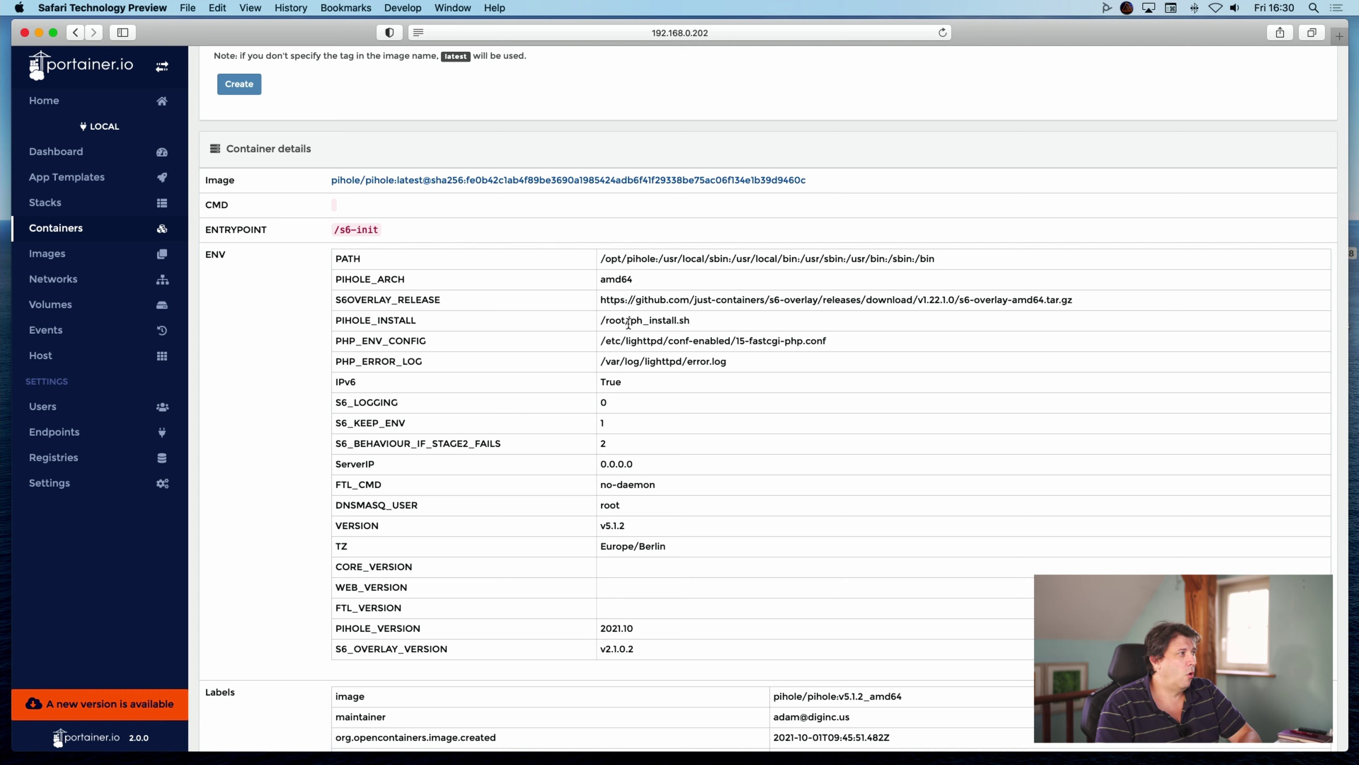
pyautogui.moveTo(601, 320); pyautogui.dragTo(691, 321)
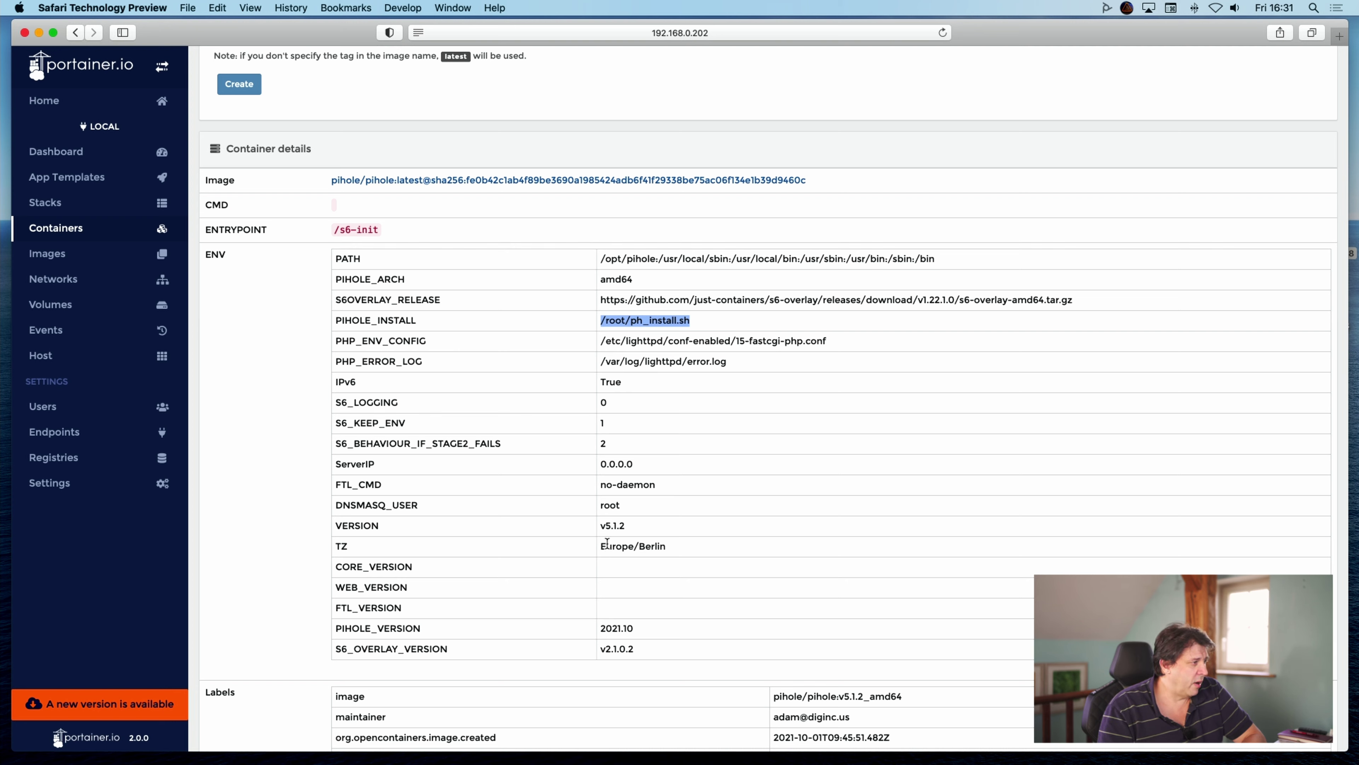
pyautogui.moveTo(600, 528); pyautogui.dragTo(629, 528)
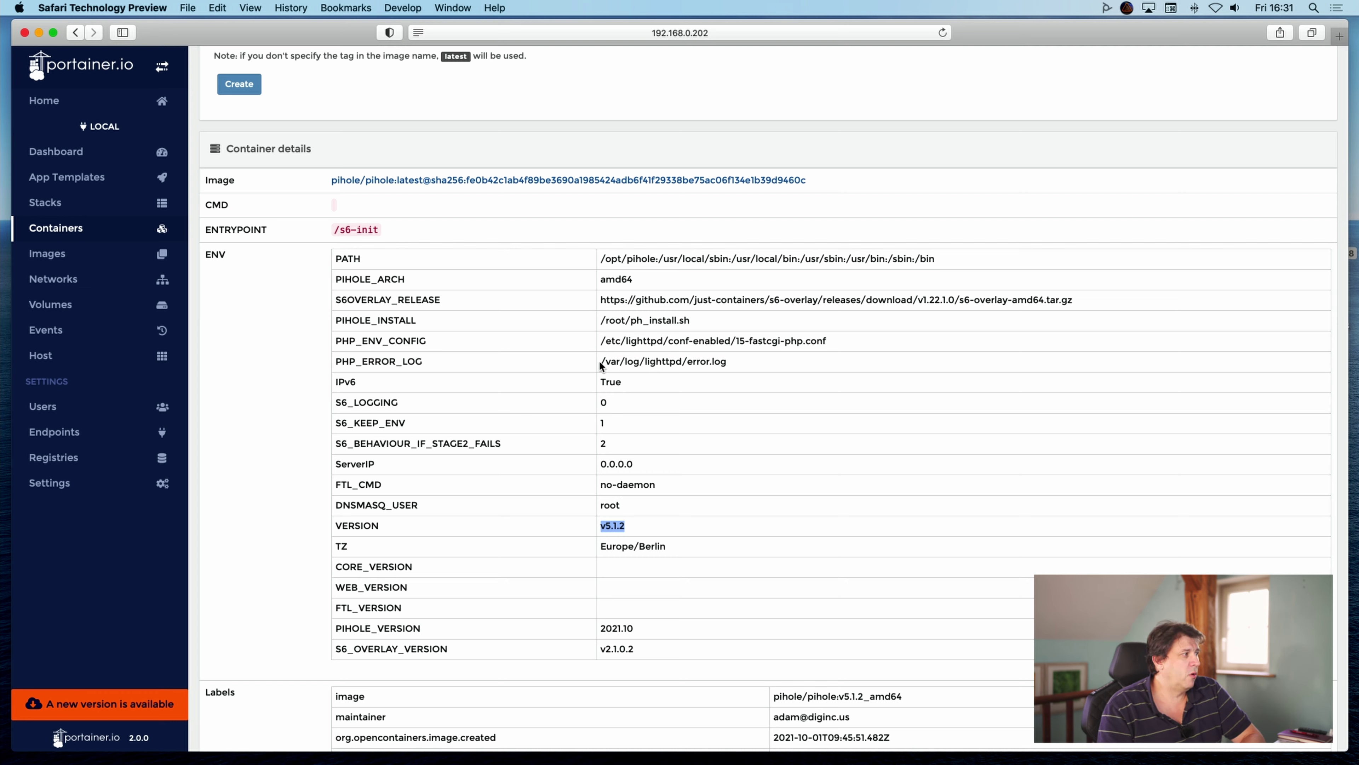
pyautogui.moveTo(601, 320); pyautogui.dragTo(692, 321)
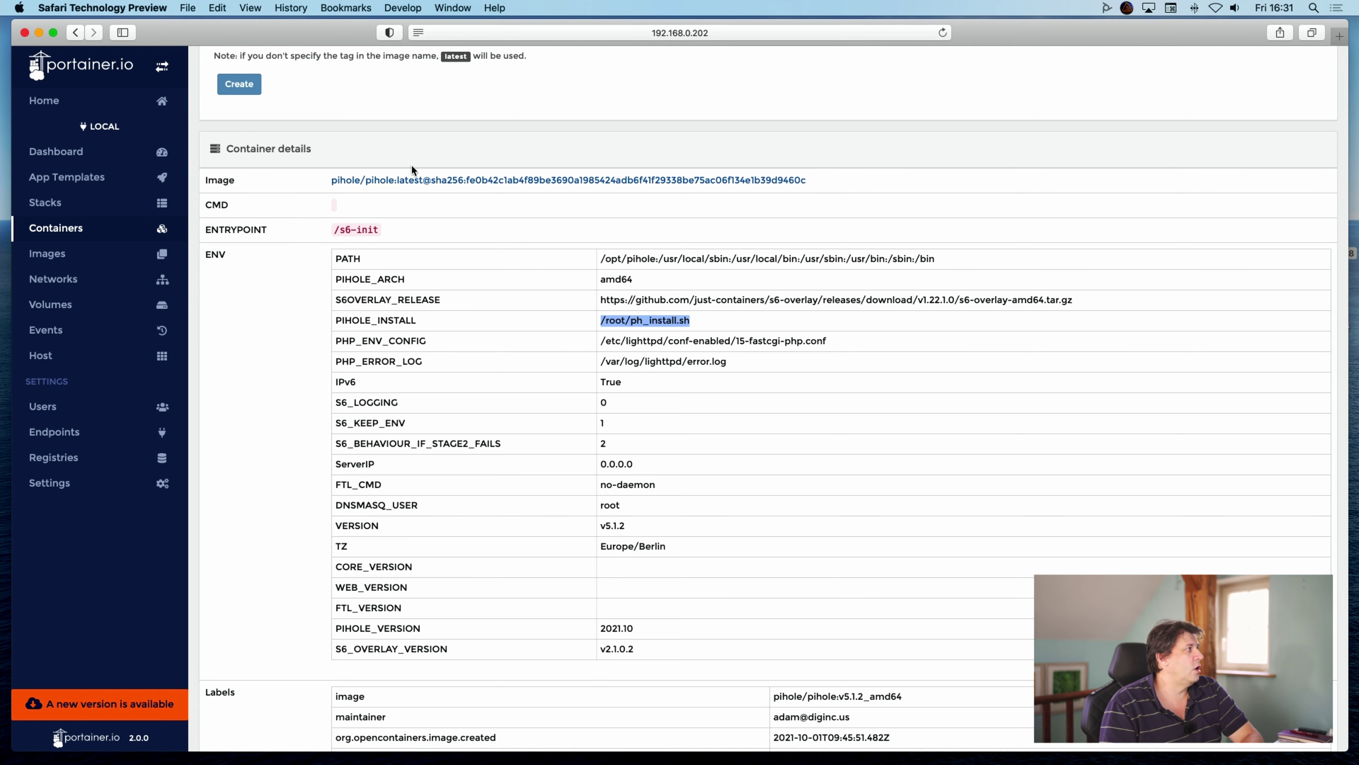
# Return to Container status, showing it running since 16:30:28 but unhealthy.
pyautogui.scroll(10, 406, 162)
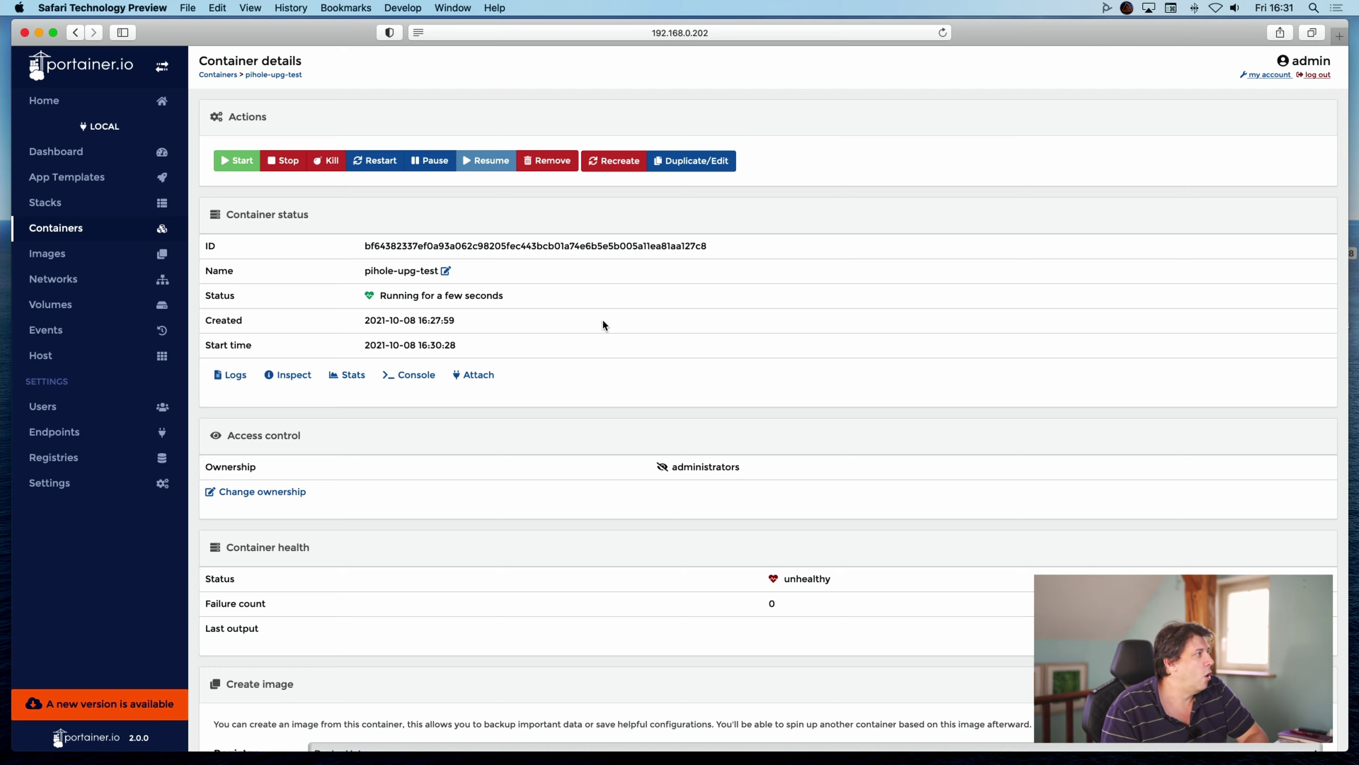
pyautogui.scroll(-5, 602, 319)
pyautogui.scroll(-8, 603, 318)
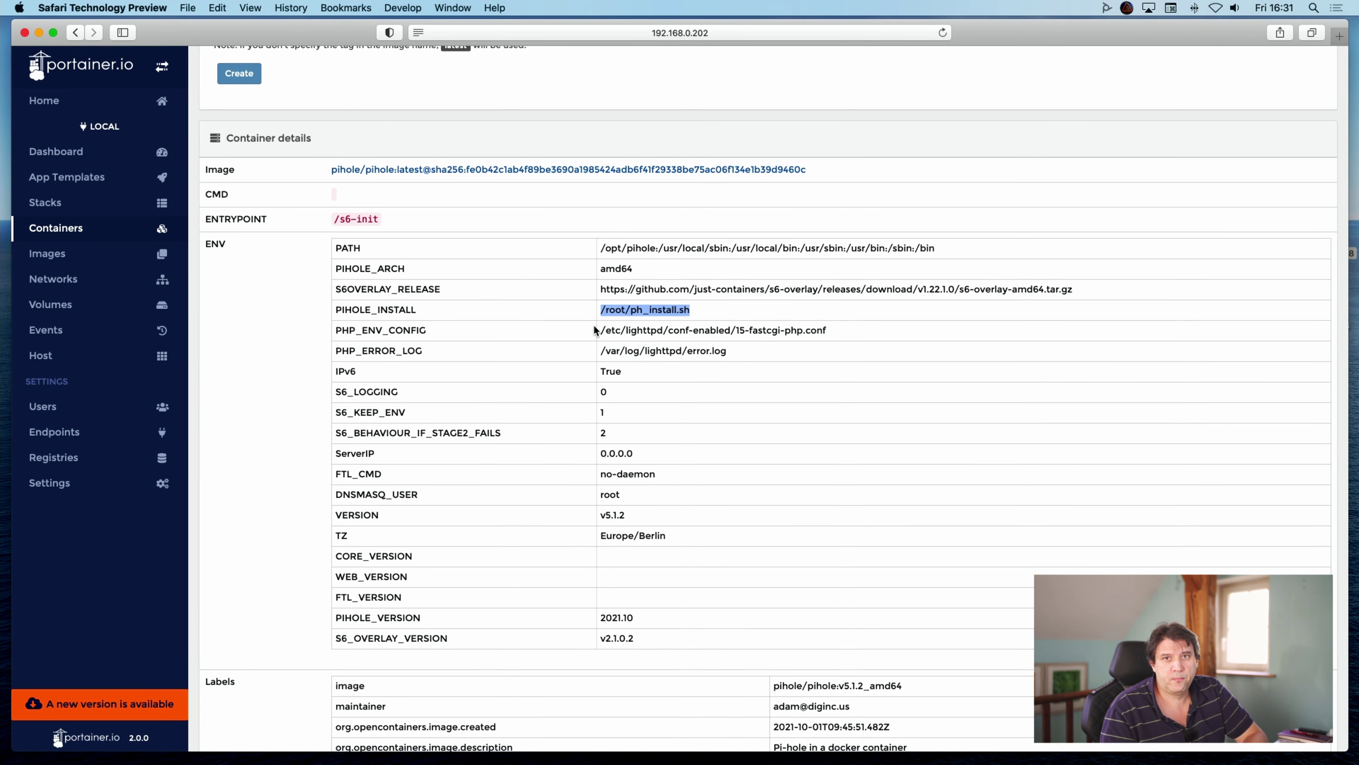
pyautogui.scroll(15, 594, 323)
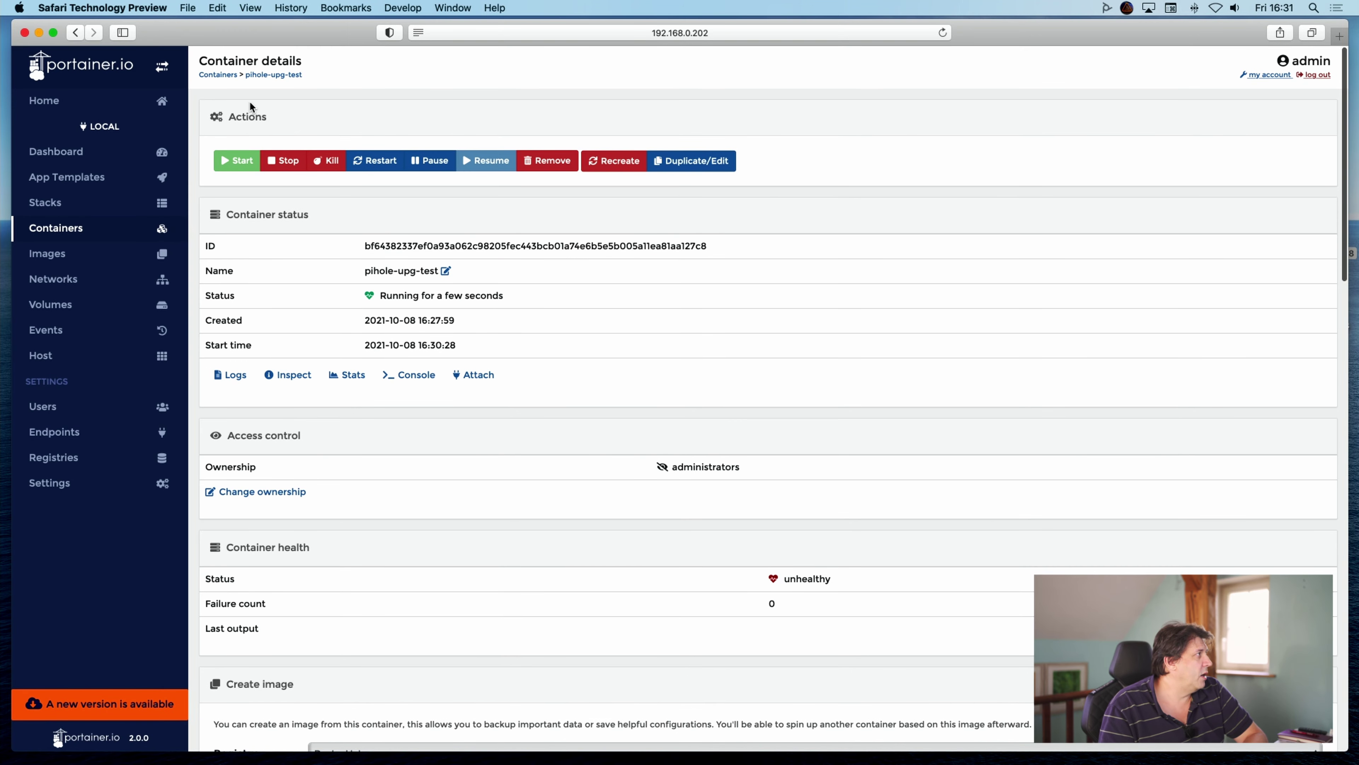
pyautogui.click(216, 75)
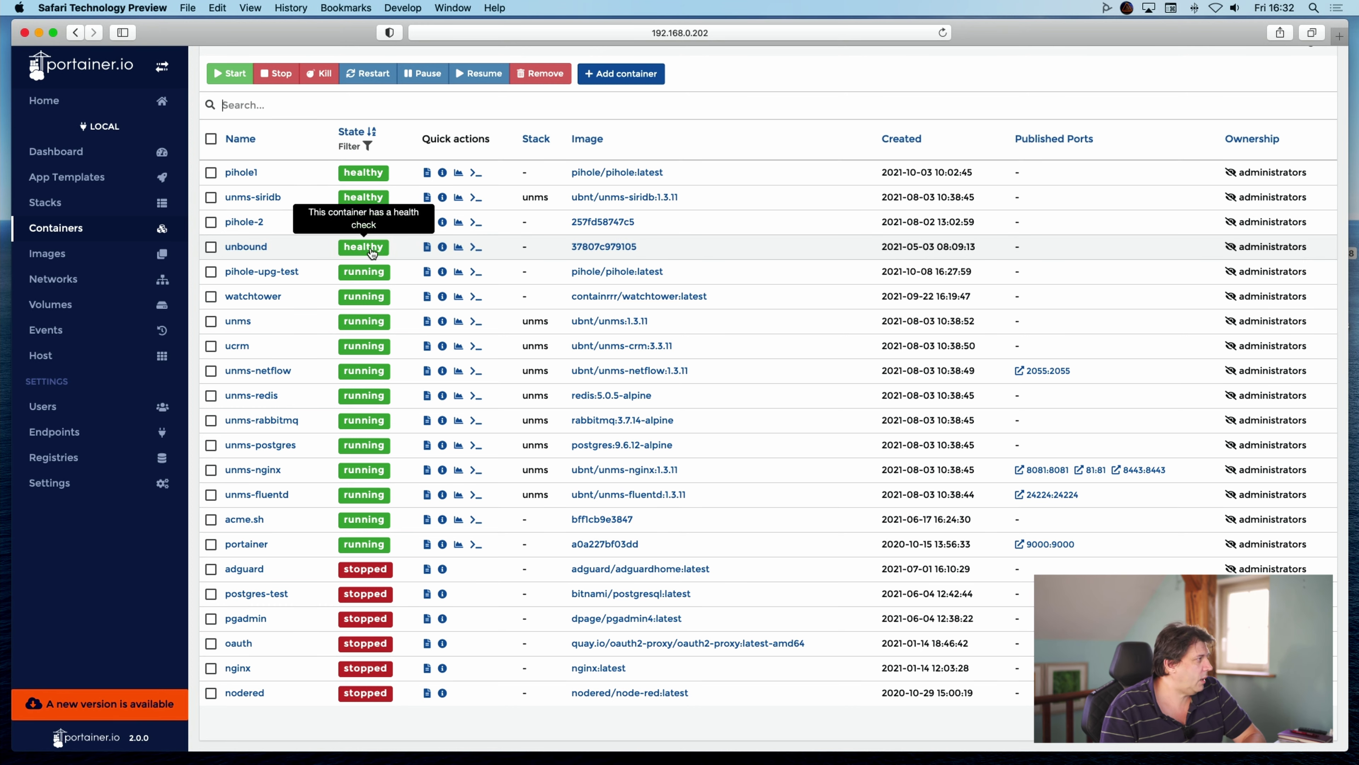
pyautogui.scroll(2, 232, 104)
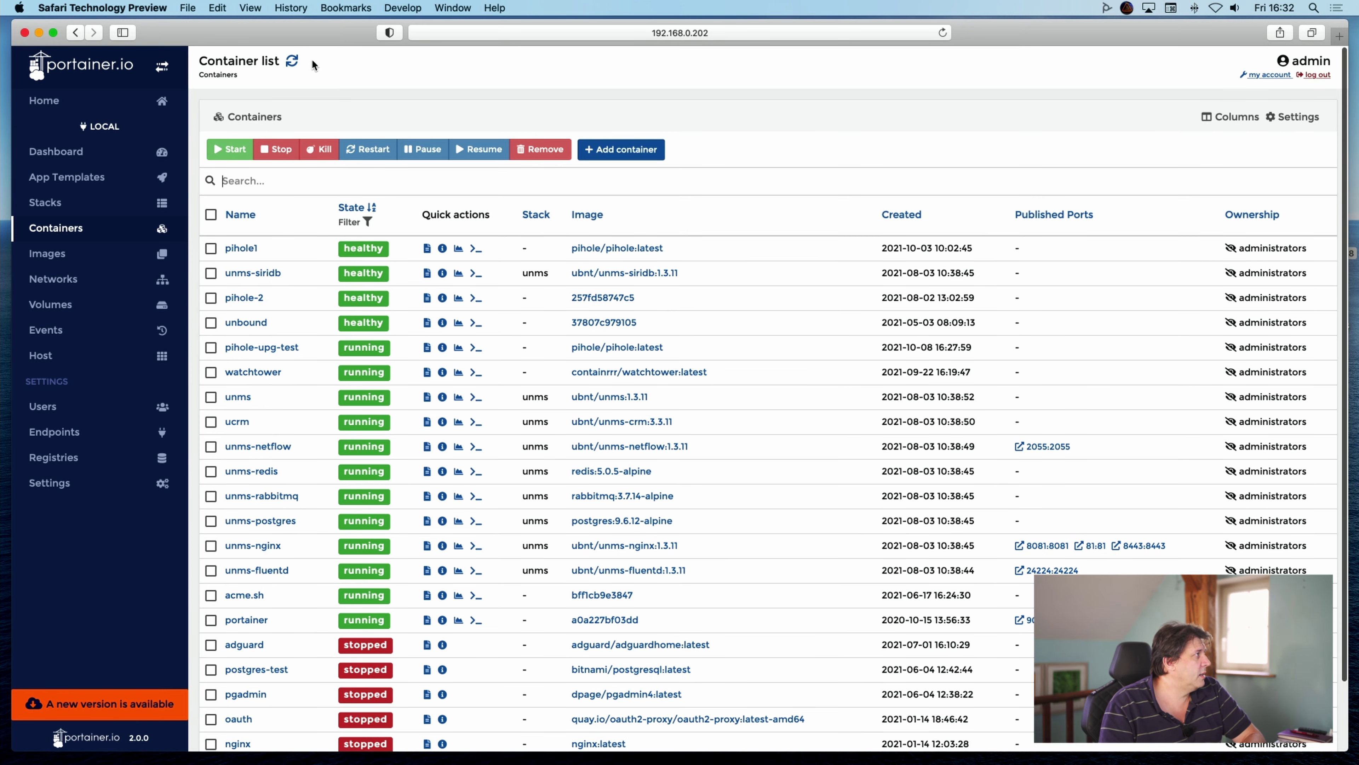
pyautogui.click(293, 60)
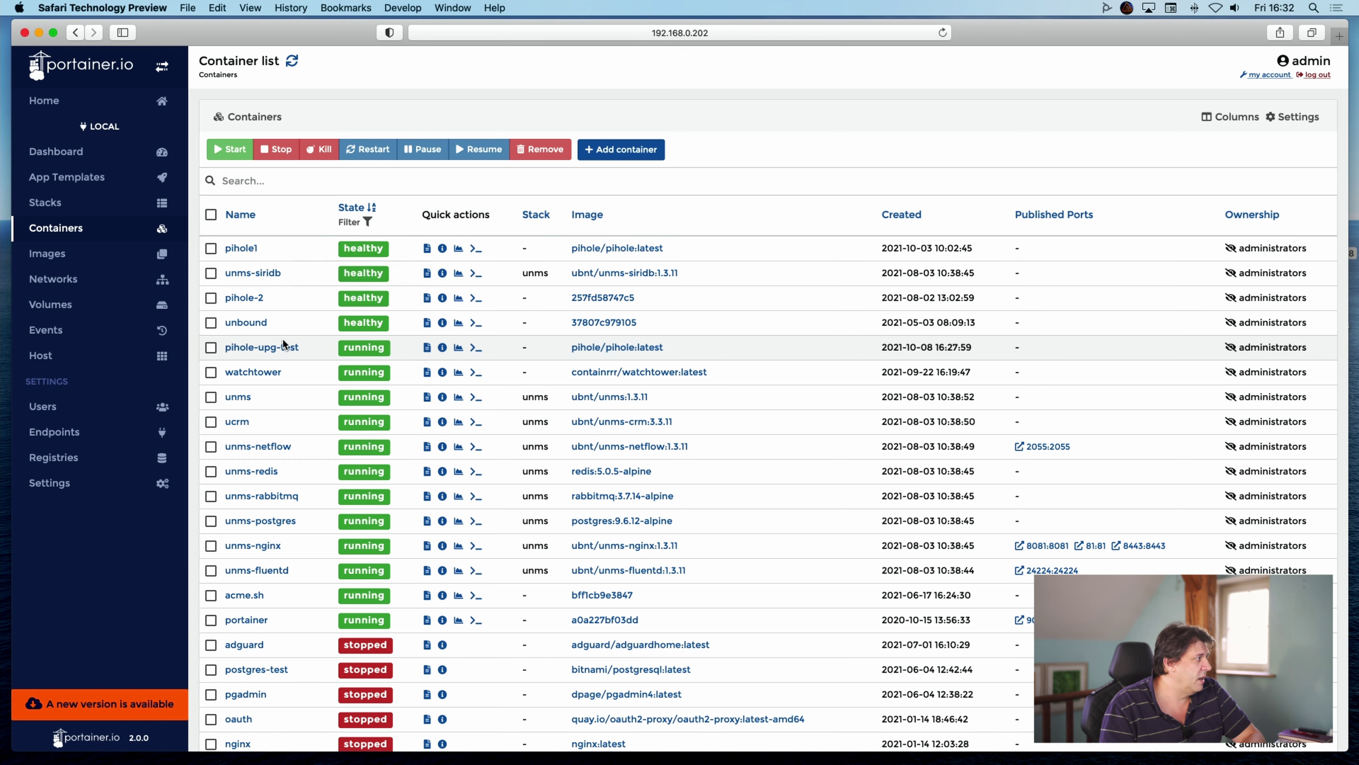
pyautogui.click(260, 348)
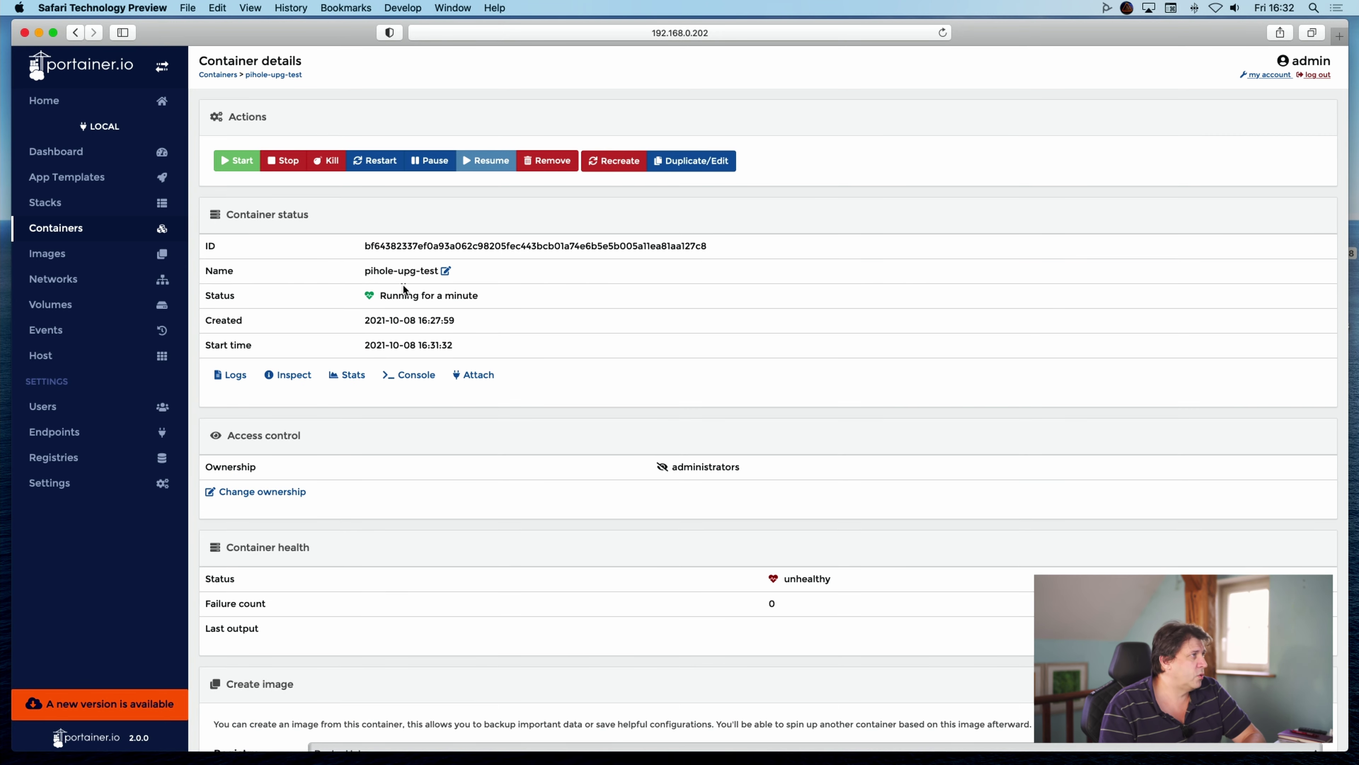
# Duplicate pihole-upg-test, check its /Data/pihole-2 volume host paths, and show its Env settings.
pyautogui.click(691, 163)
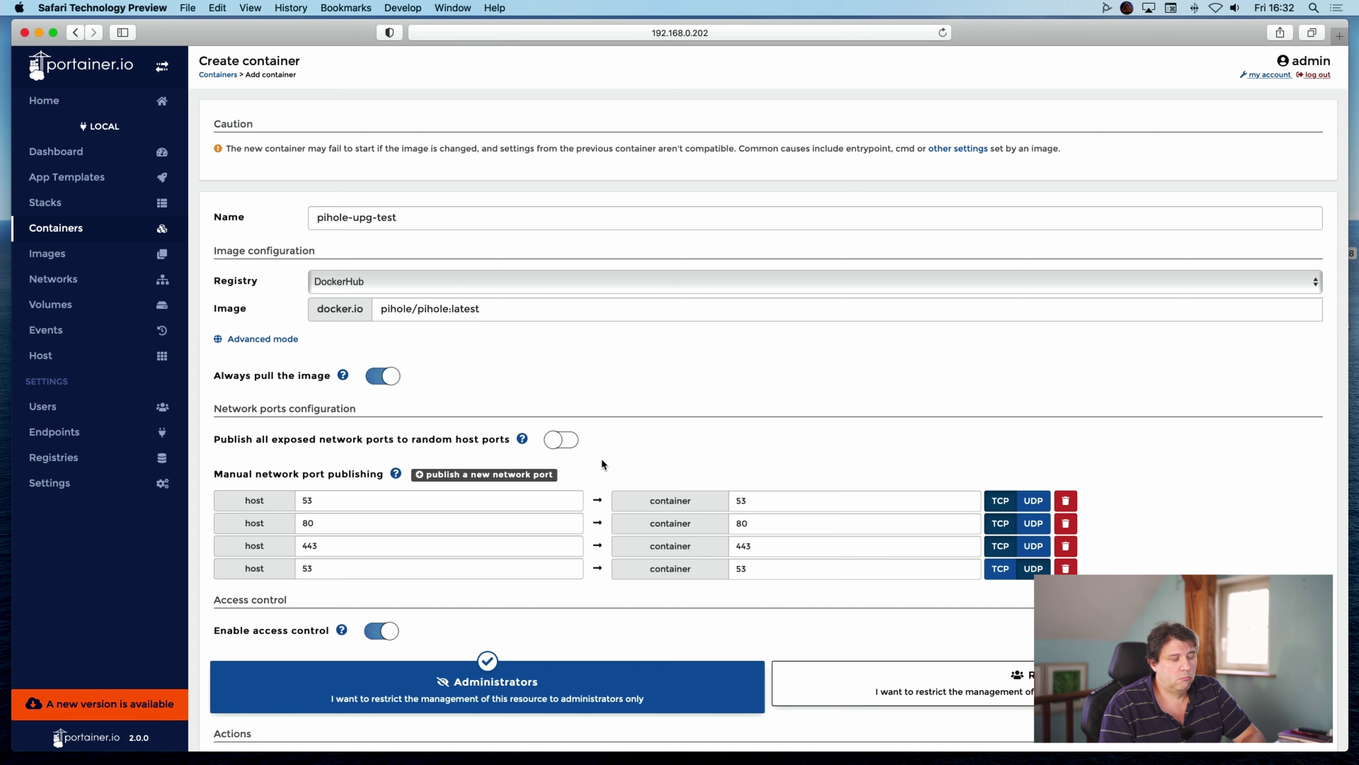
pyautogui.scroll(-10, 602, 464)
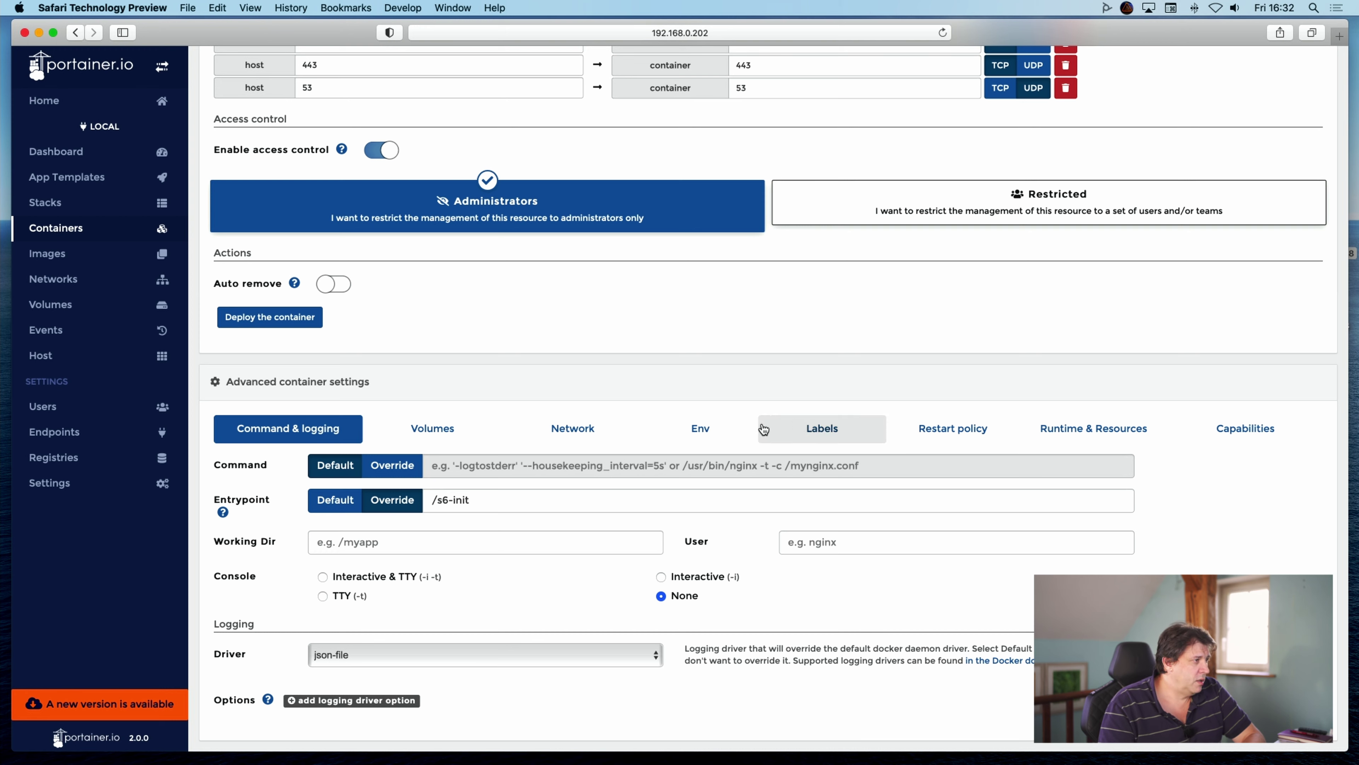
pyautogui.click(433, 434)
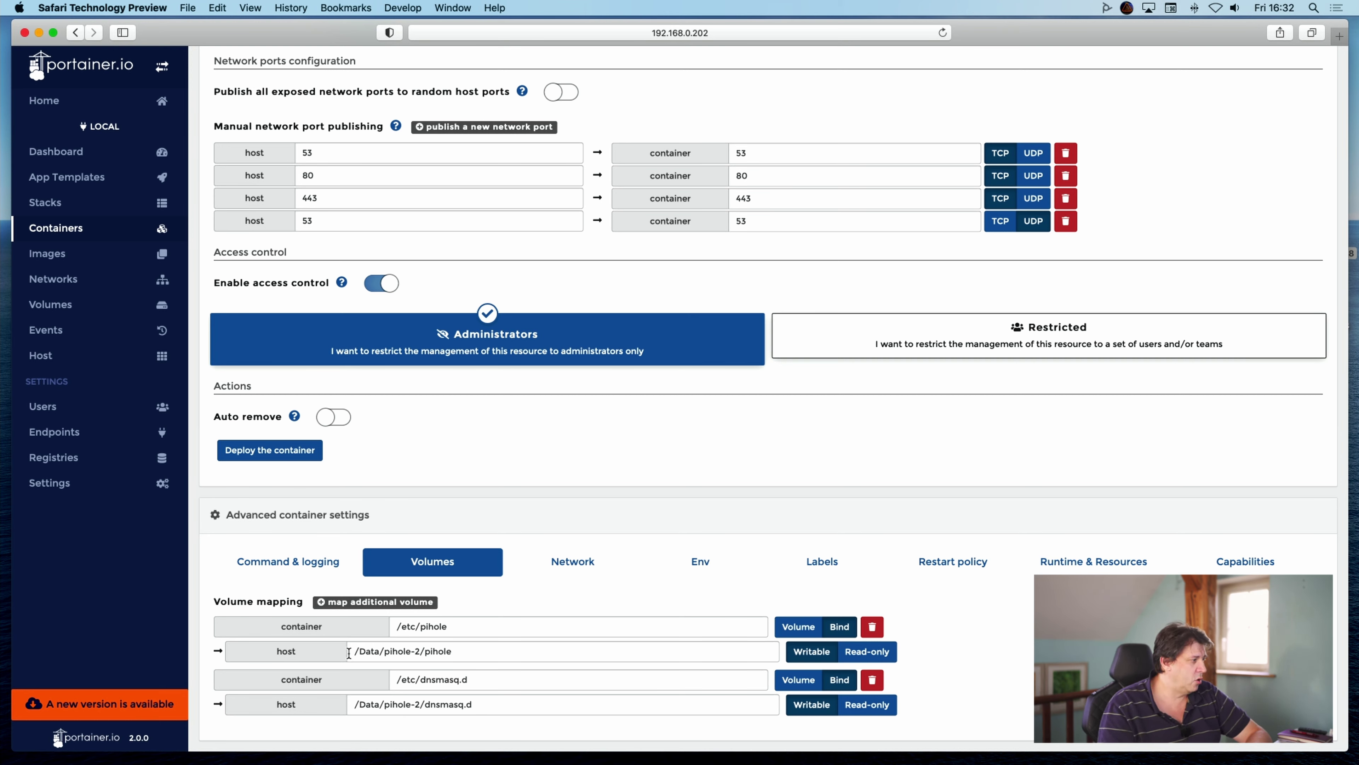
pyautogui.moveTo(352, 651); pyautogui.dragTo(478, 651)
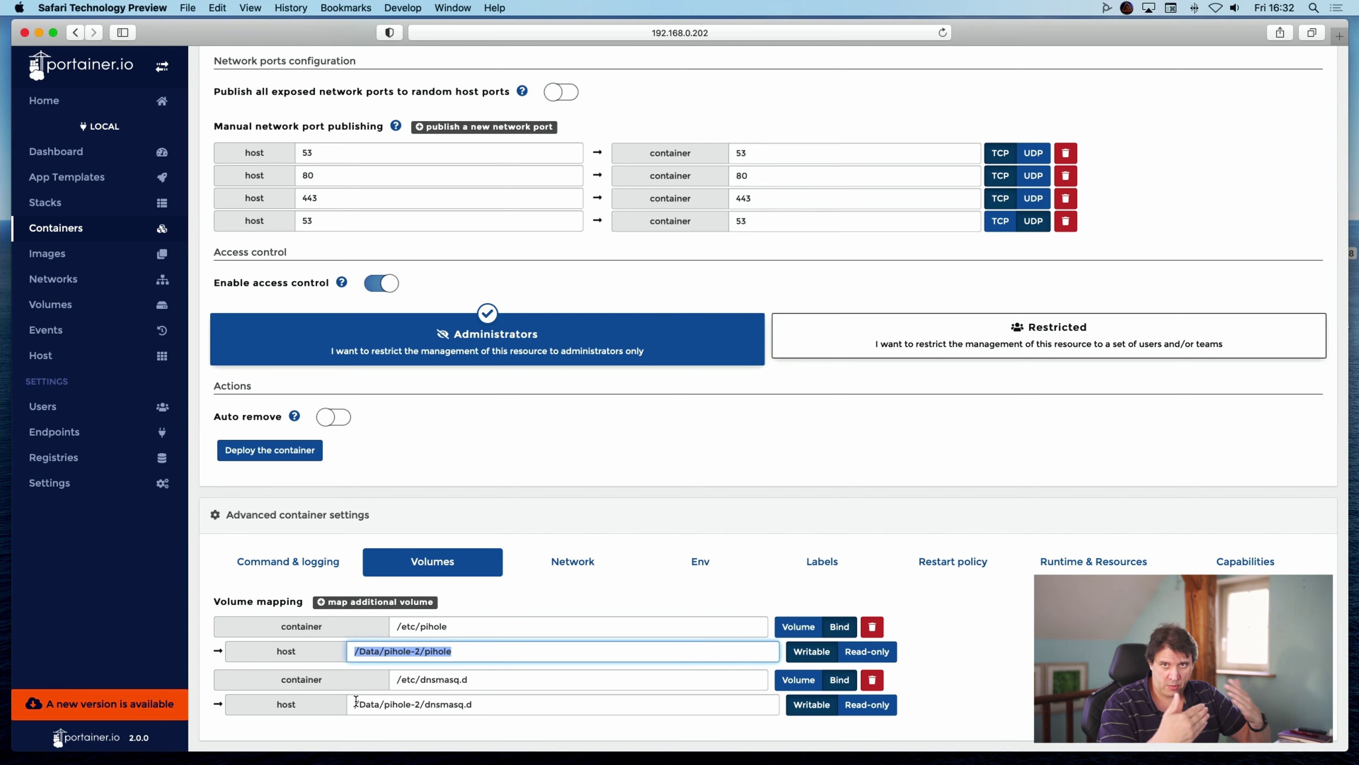
pyautogui.moveTo(356, 704); pyautogui.dragTo(487, 704)
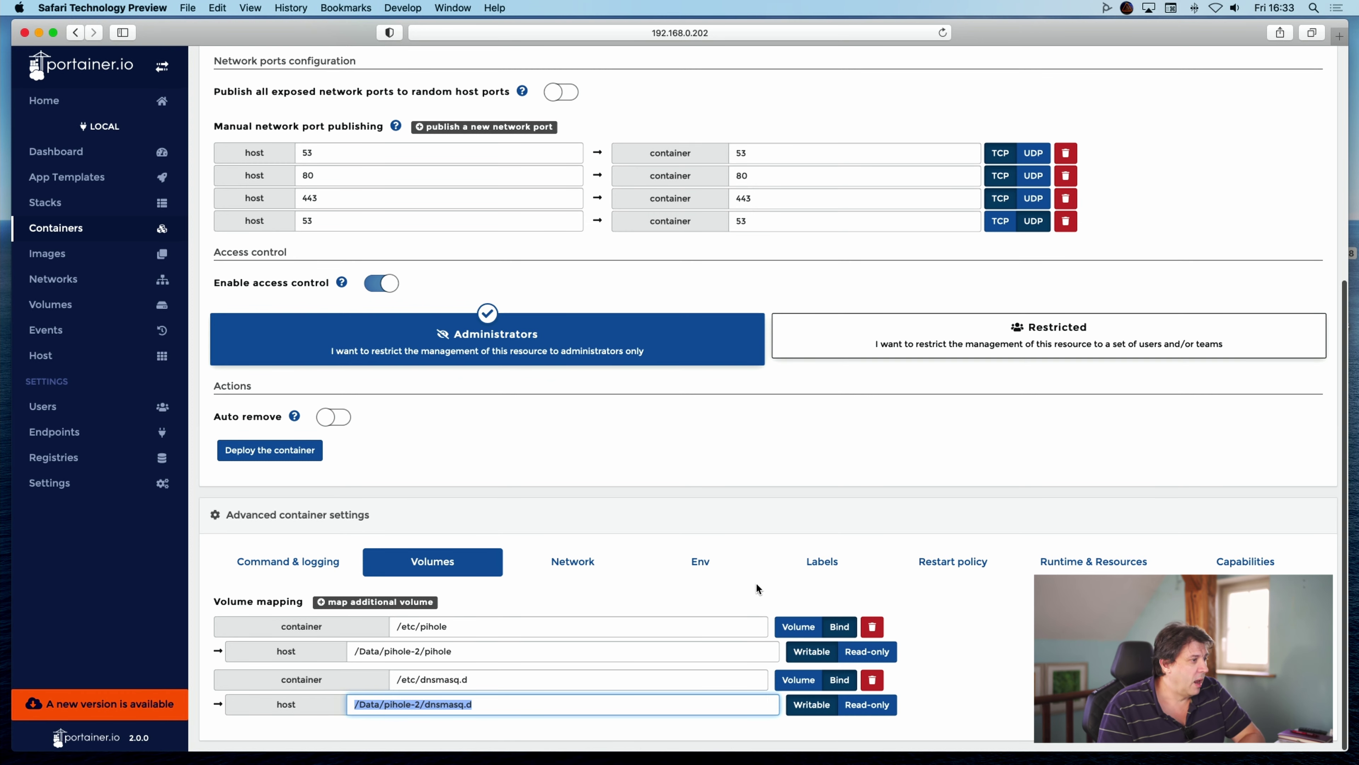
pyautogui.click(689, 565)
# Delete the PIHOLE_INSTALL environment variable, then scroll back up the Create container form.
pyautogui.scroll(-7, 823, 596)
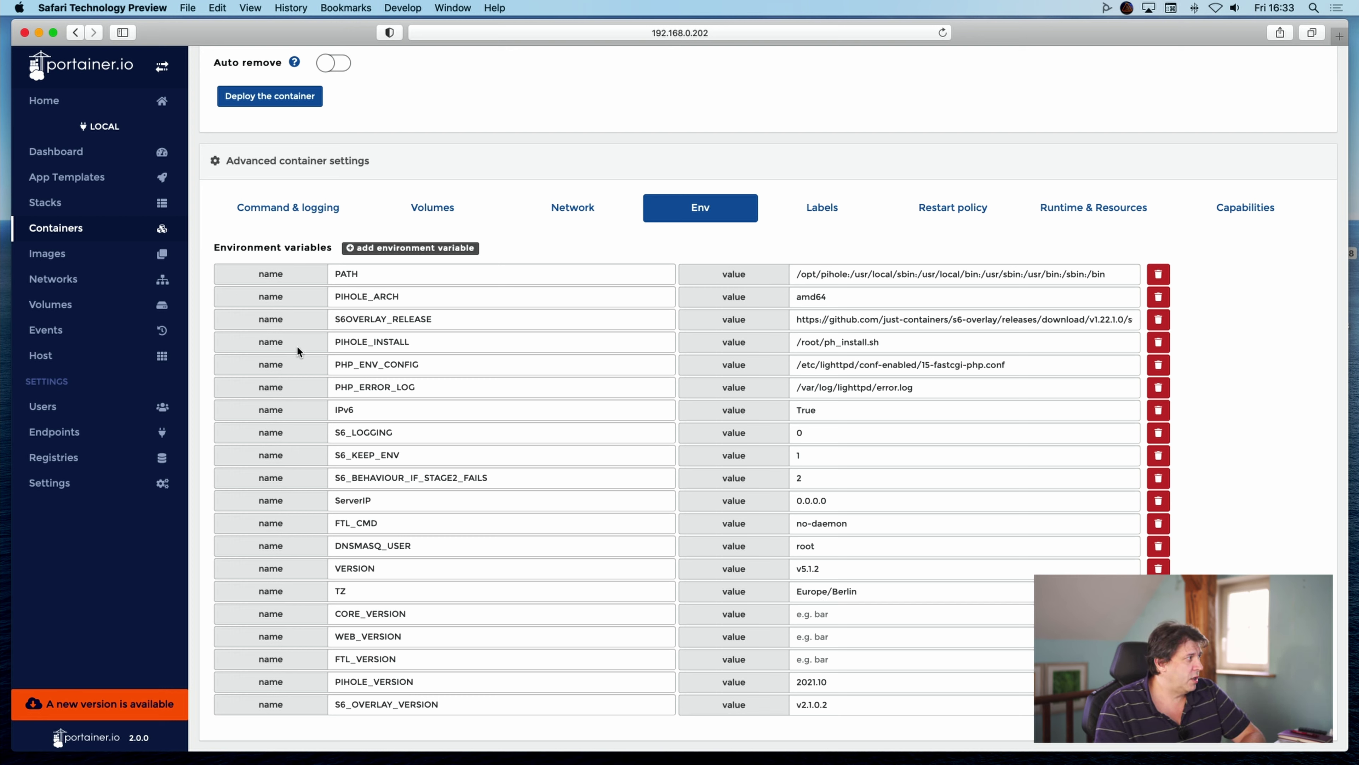
pyautogui.moveTo(350, 341); pyautogui.dragTo(493, 337)
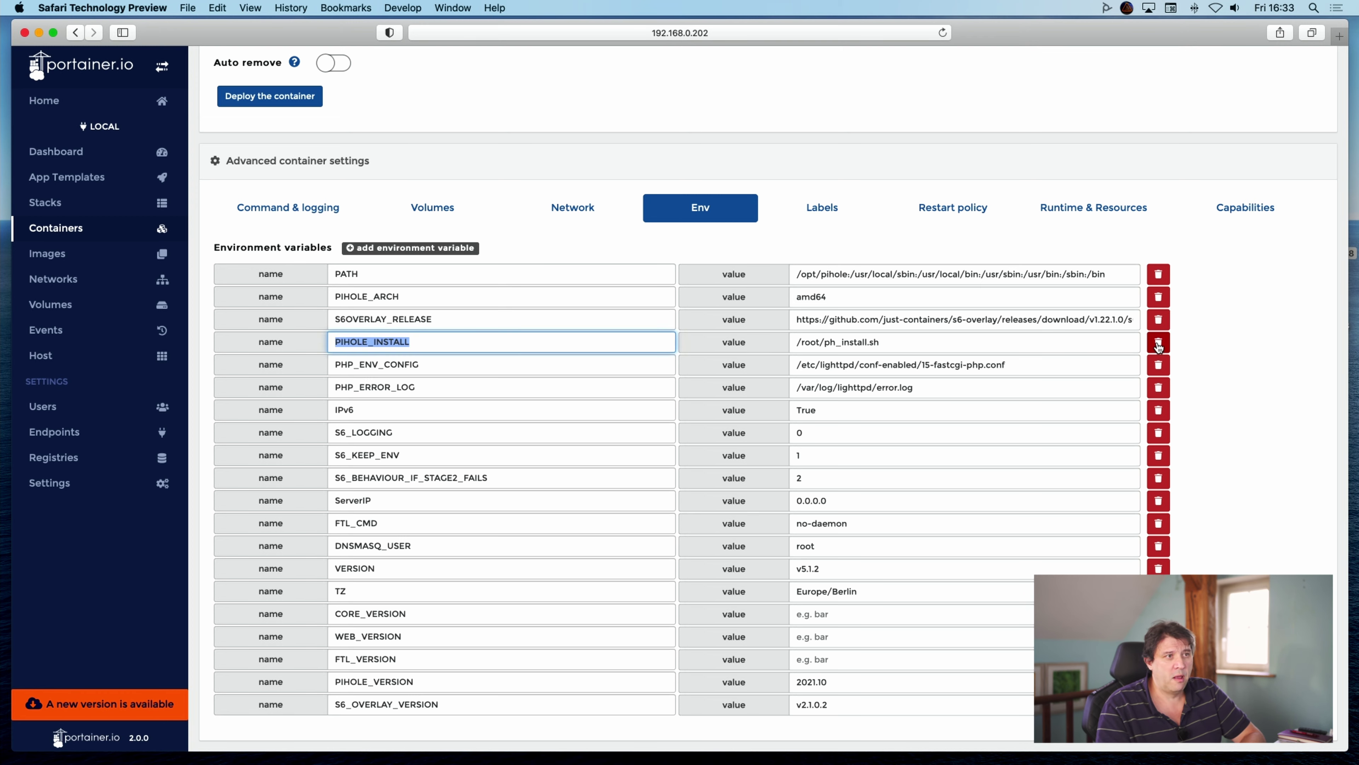
pyautogui.click(1159, 342)
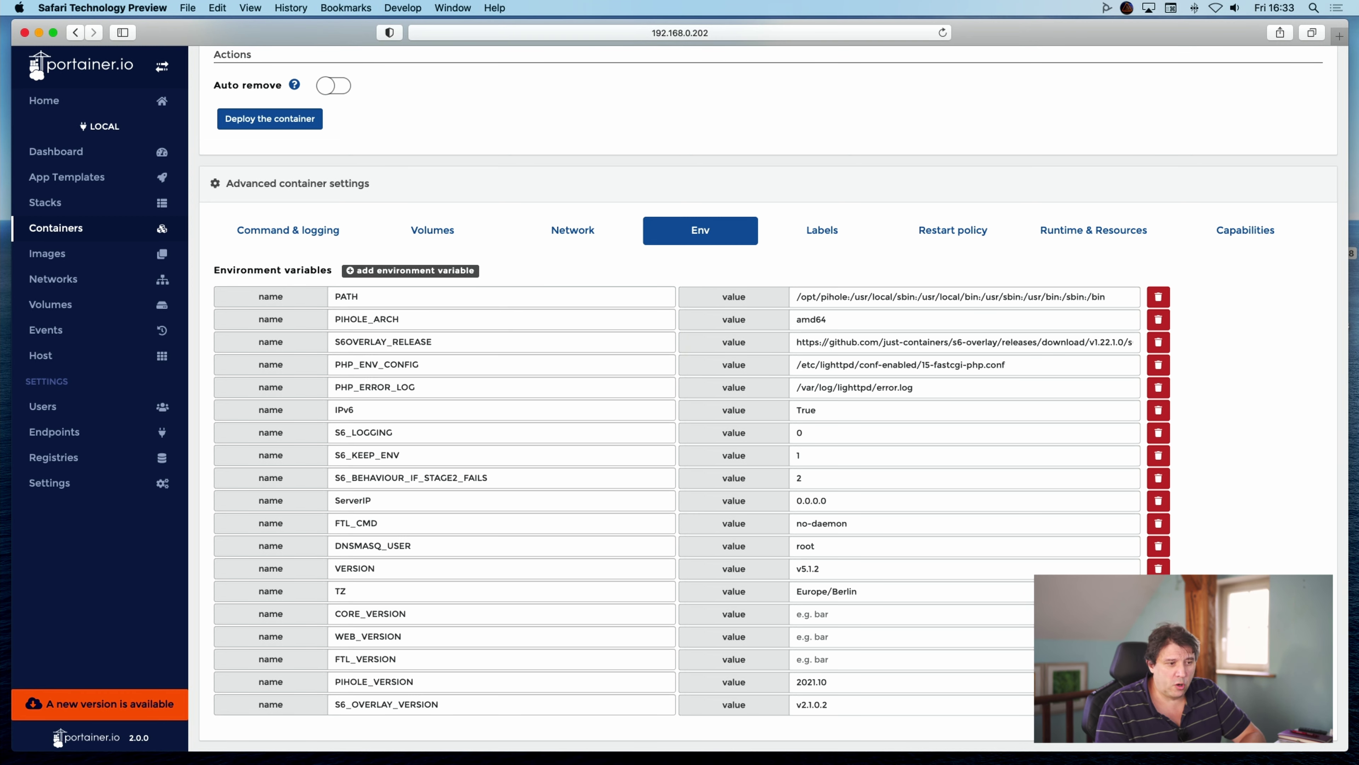
pyautogui.scroll(5, 769, 384)
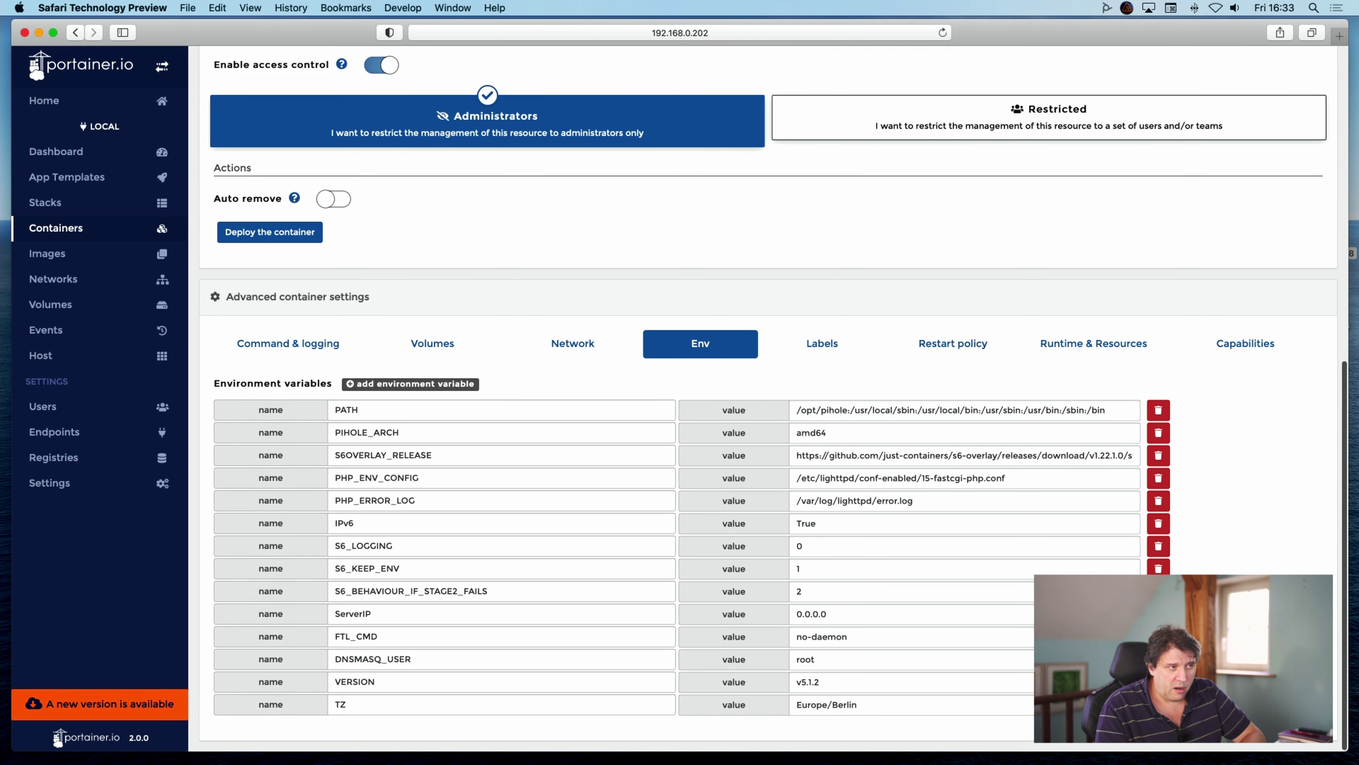
pyautogui.scroll(6, 768, 384)
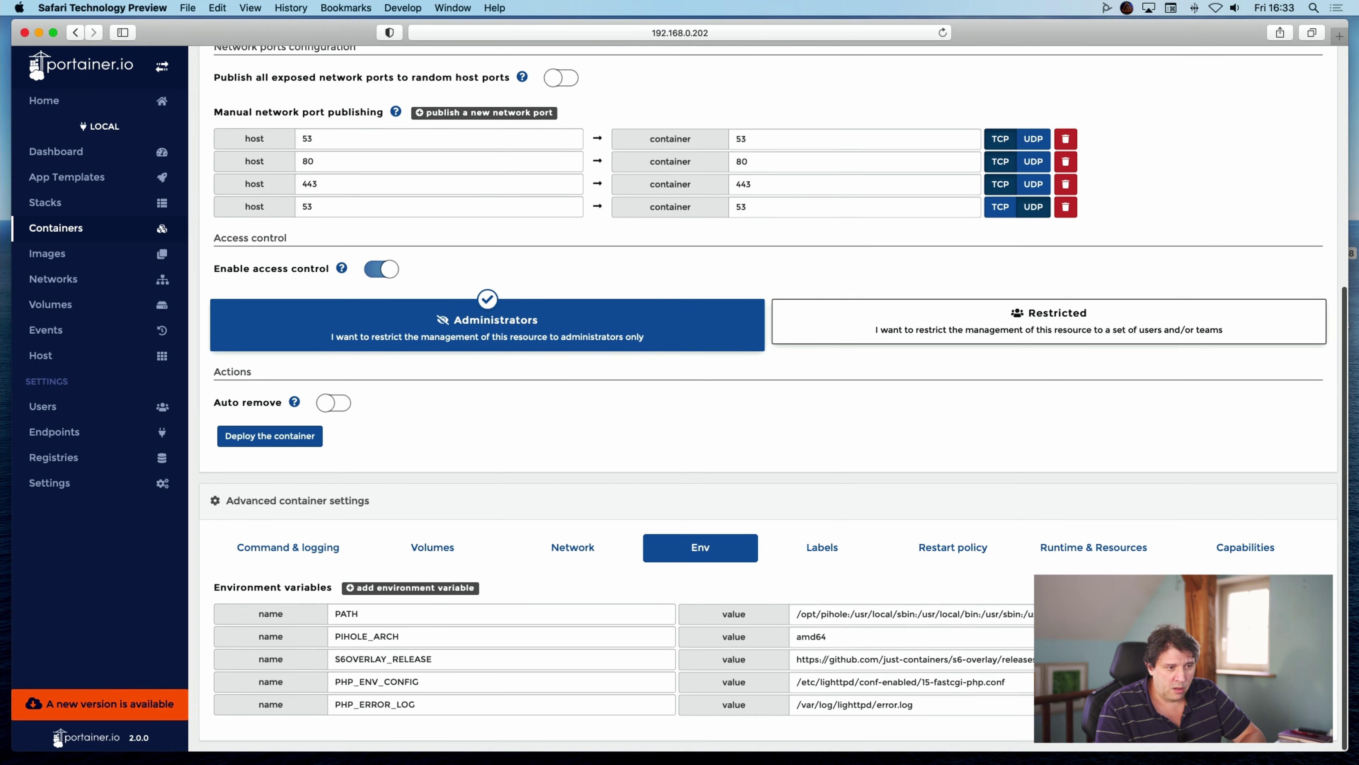
pyautogui.scroll(2, 821, 692)
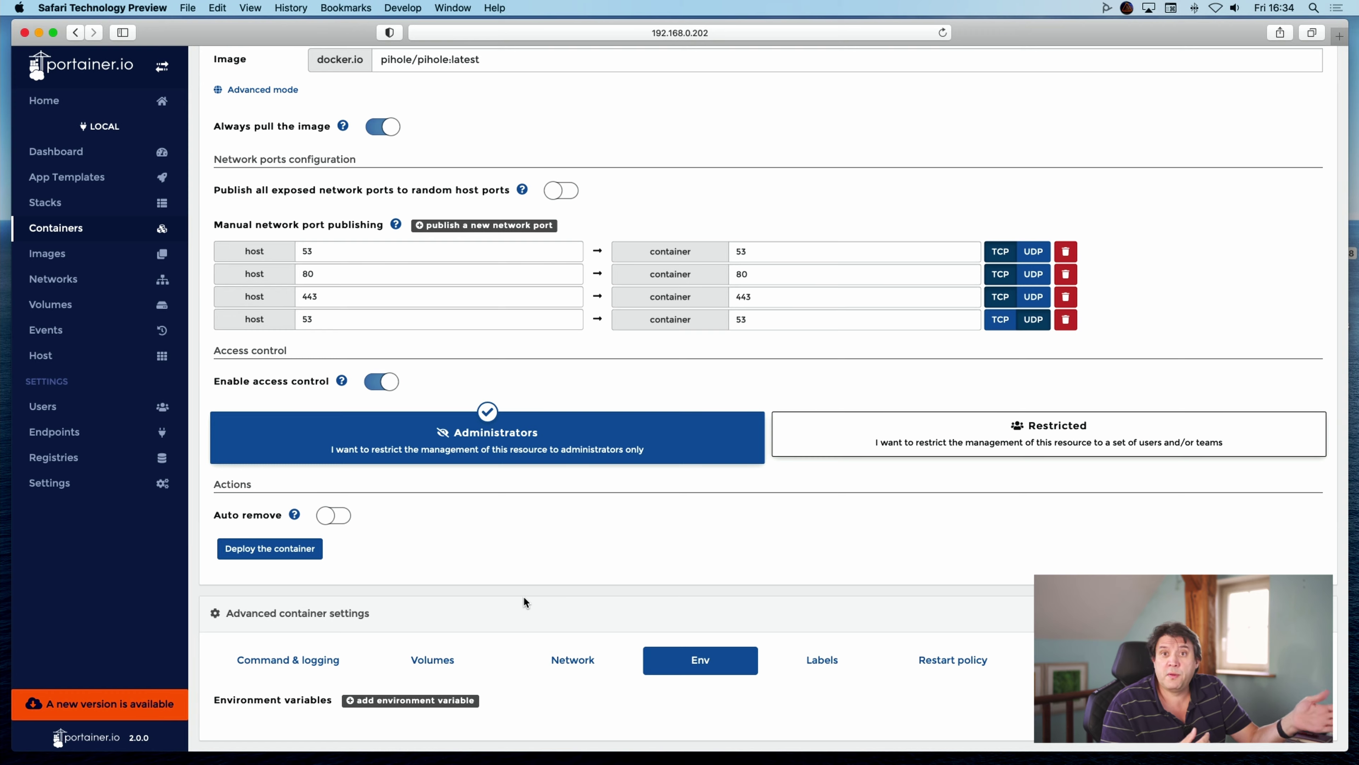
# Deploy the edited container and confirm the replacement, twice.
pyautogui.click(239, 555)
pyautogui.click(872, 537)
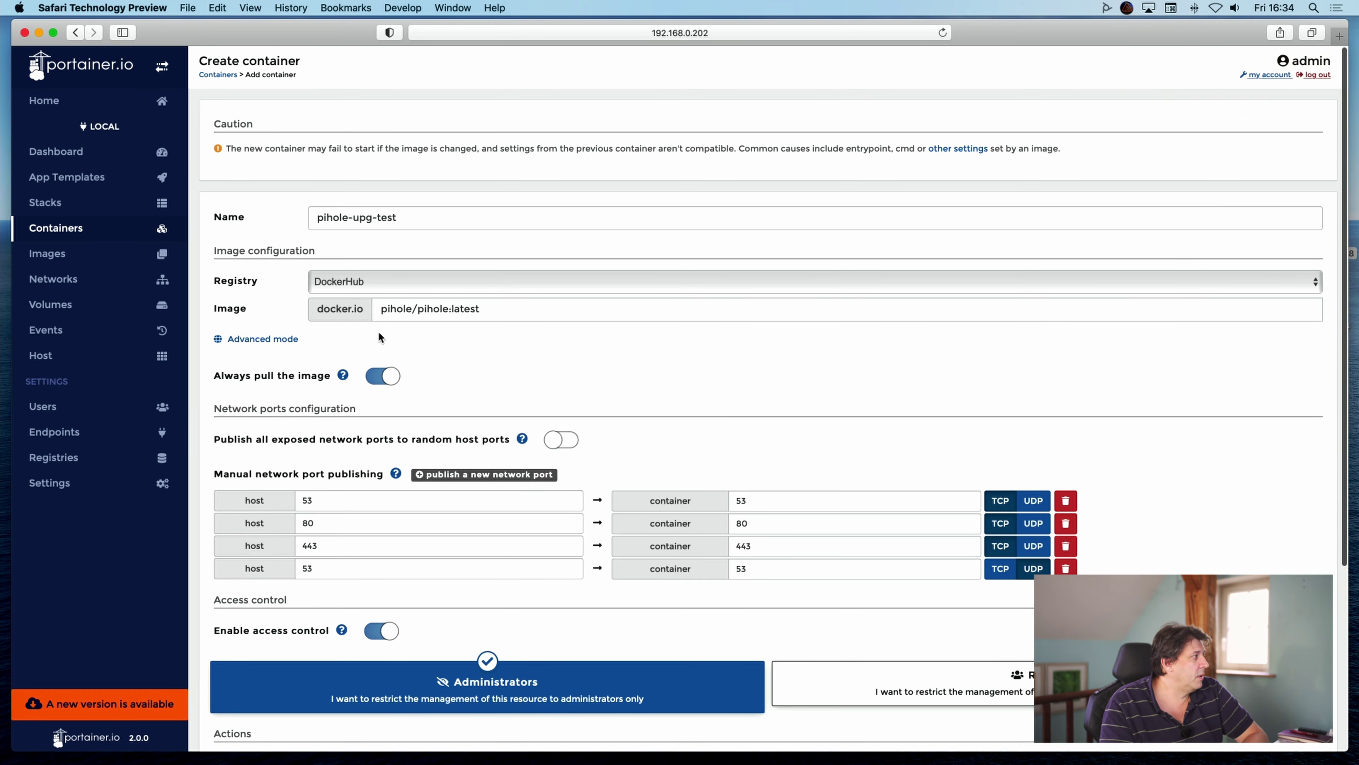
pyautogui.scroll(-5, 304, 650)
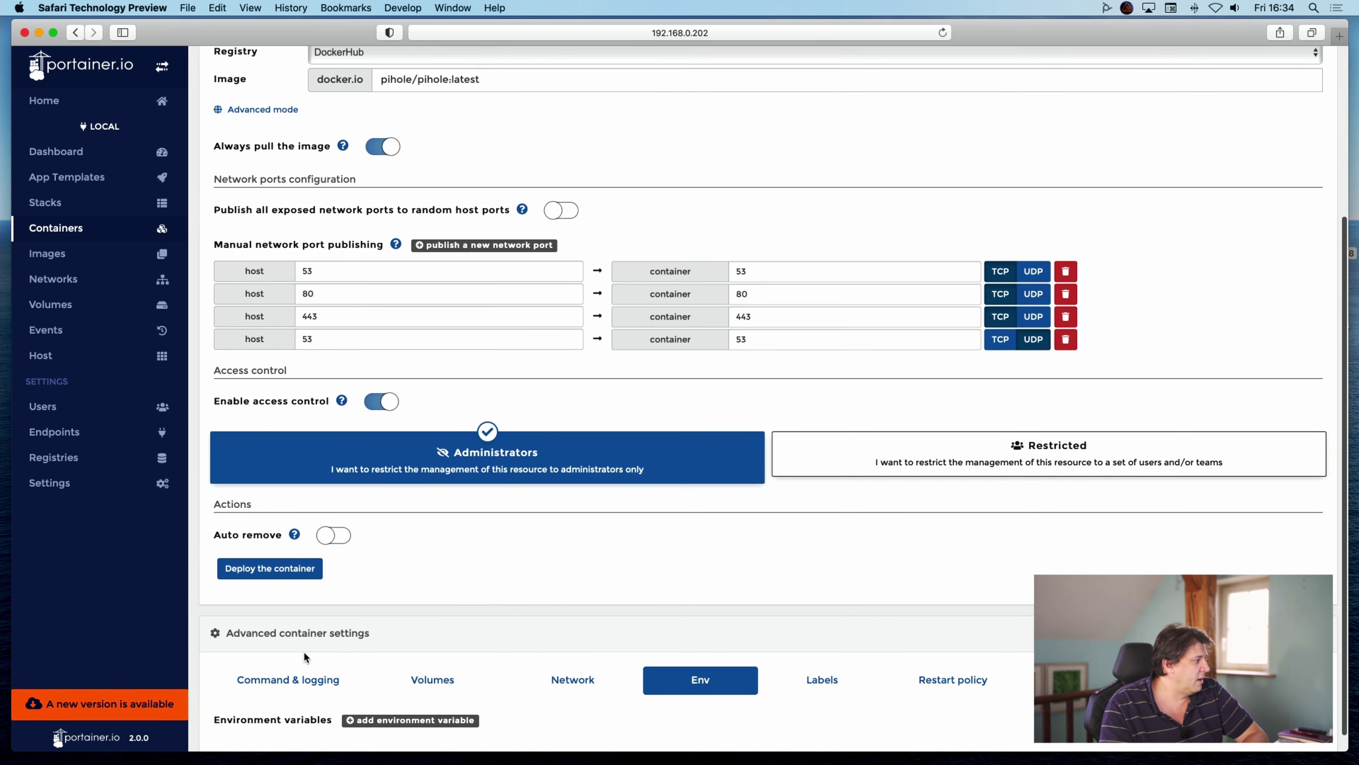
pyautogui.click(259, 561)
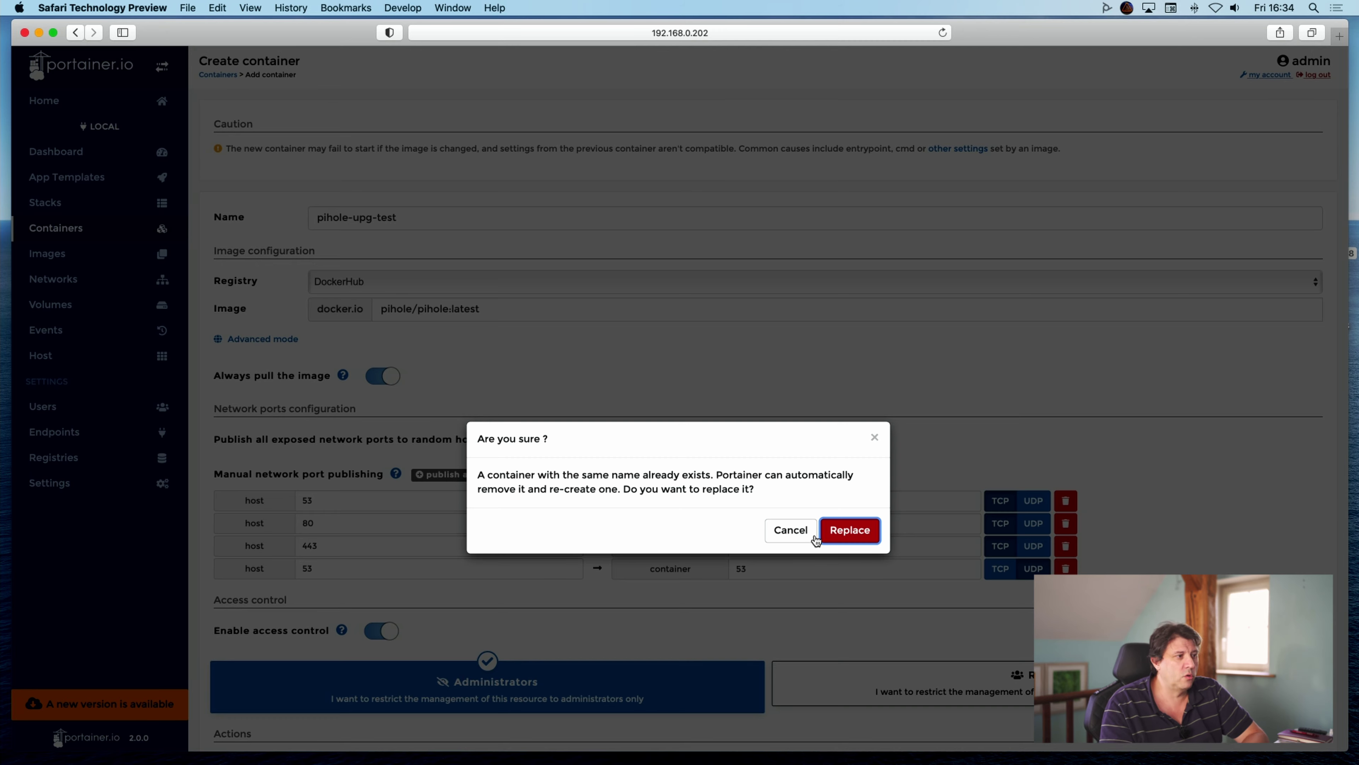
pyautogui.click(858, 540)
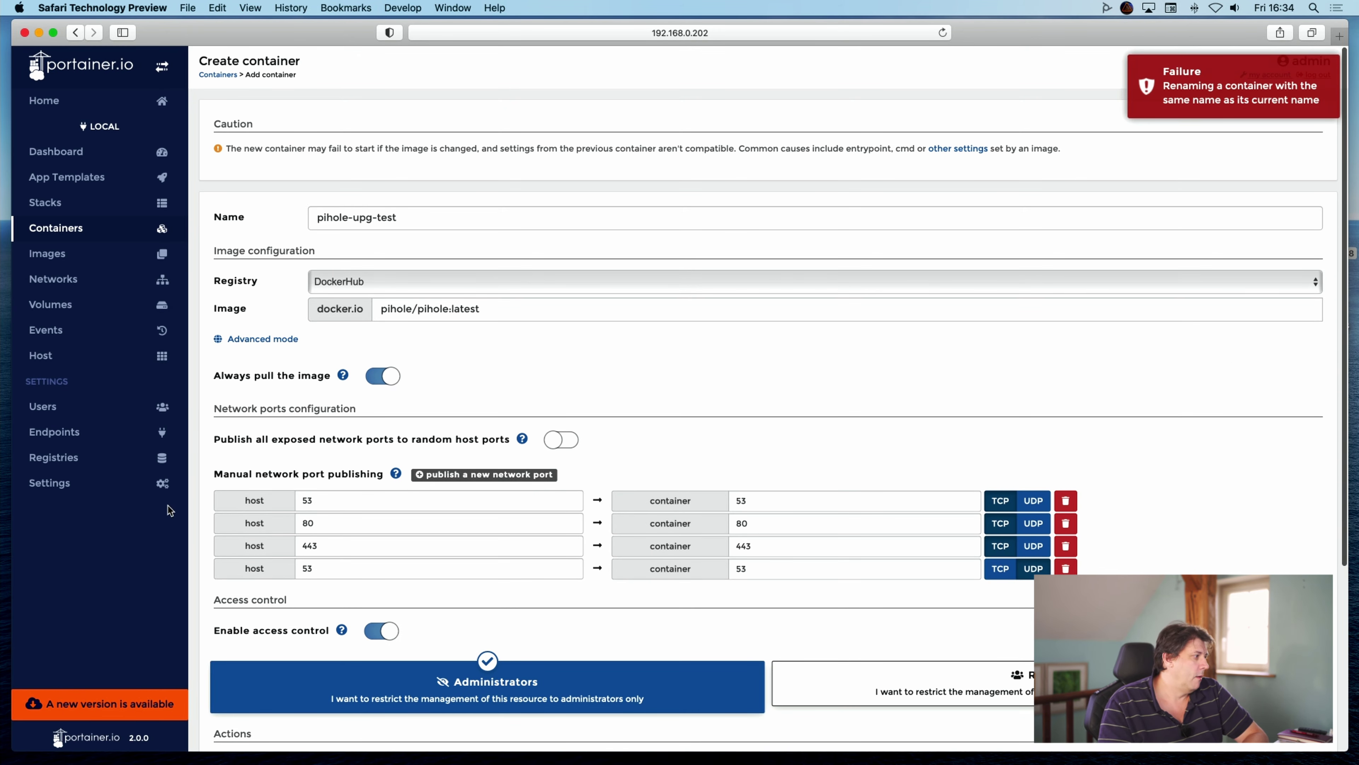
pyautogui.scroll(-5, 349, 613)
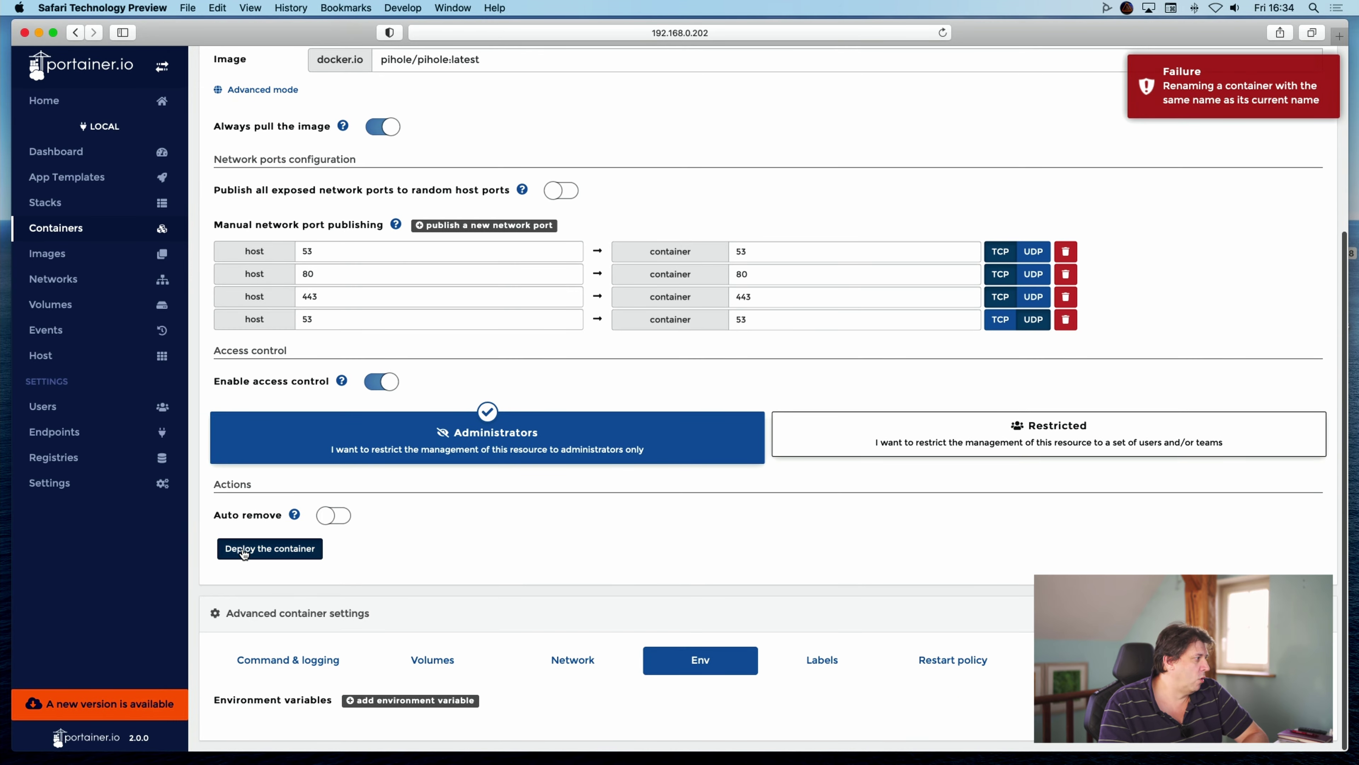
# Retry the deploy twice more, then return to the Containers list.
pyautogui.click(263, 551)
pyautogui.click(851, 530)
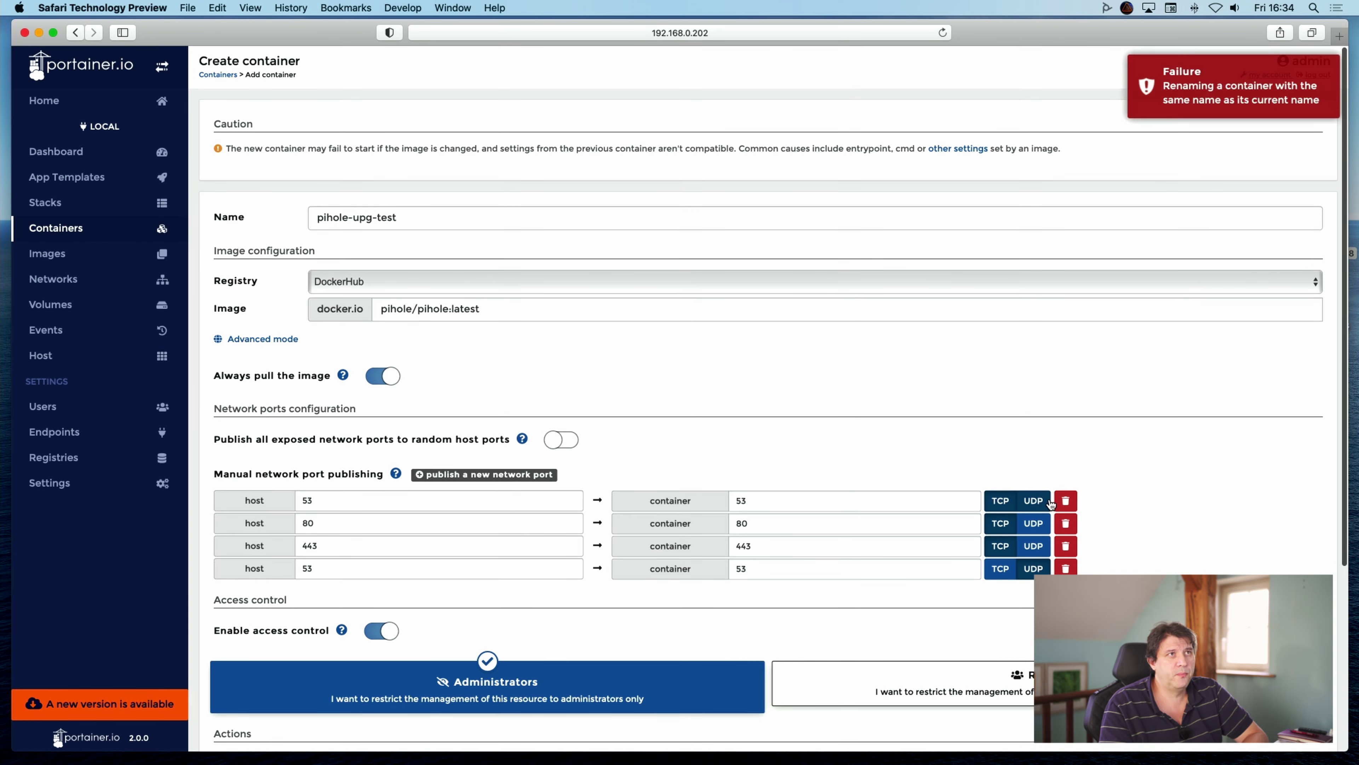
pyautogui.scroll(-3, 318, 690)
pyautogui.scroll(-1, 318, 689)
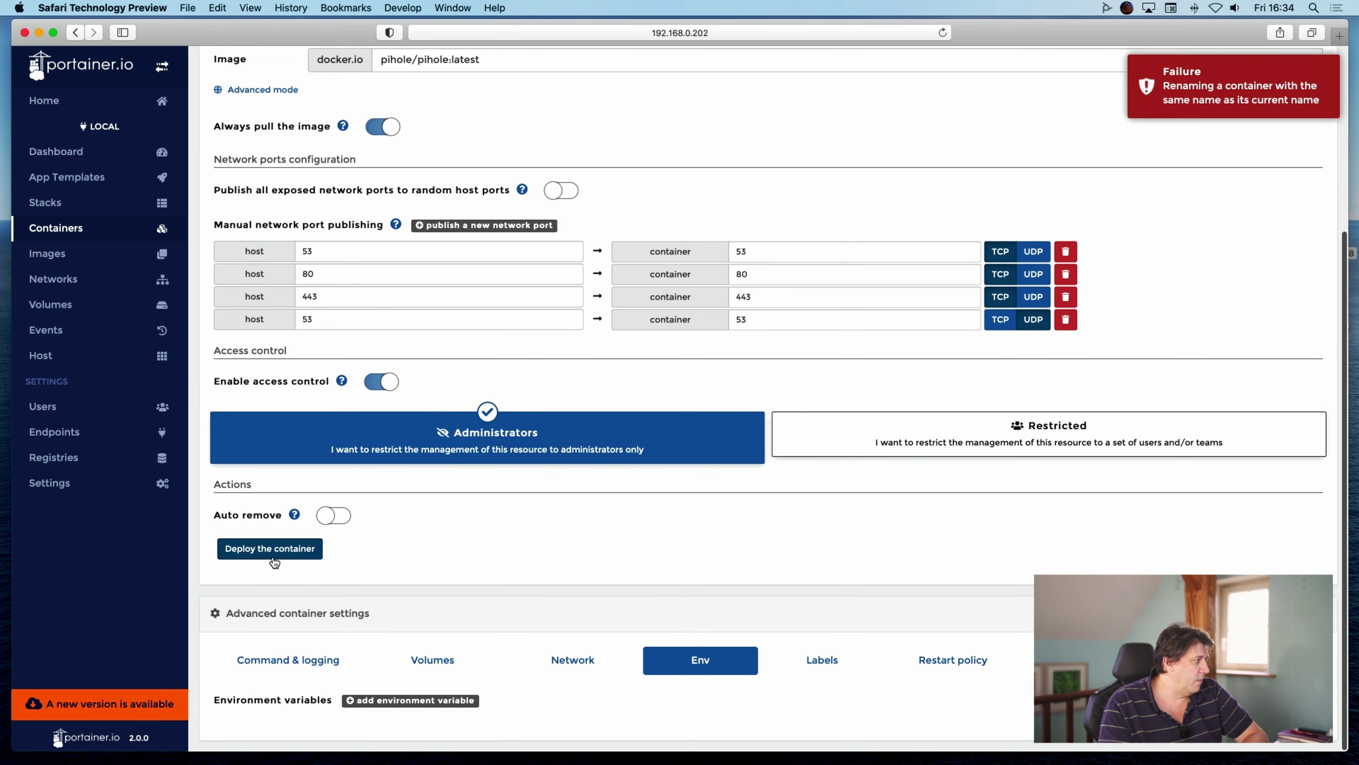
pyautogui.click(280, 554)
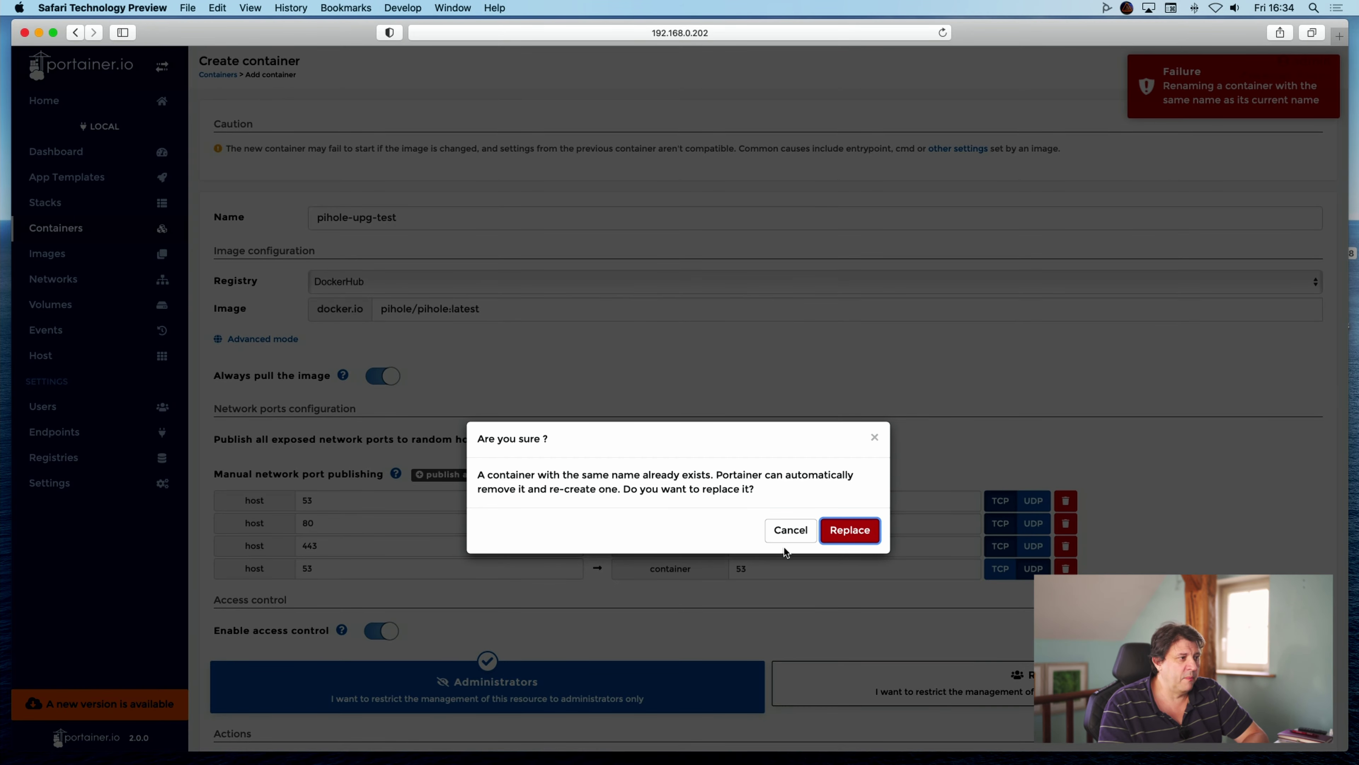
pyautogui.click(850, 537)
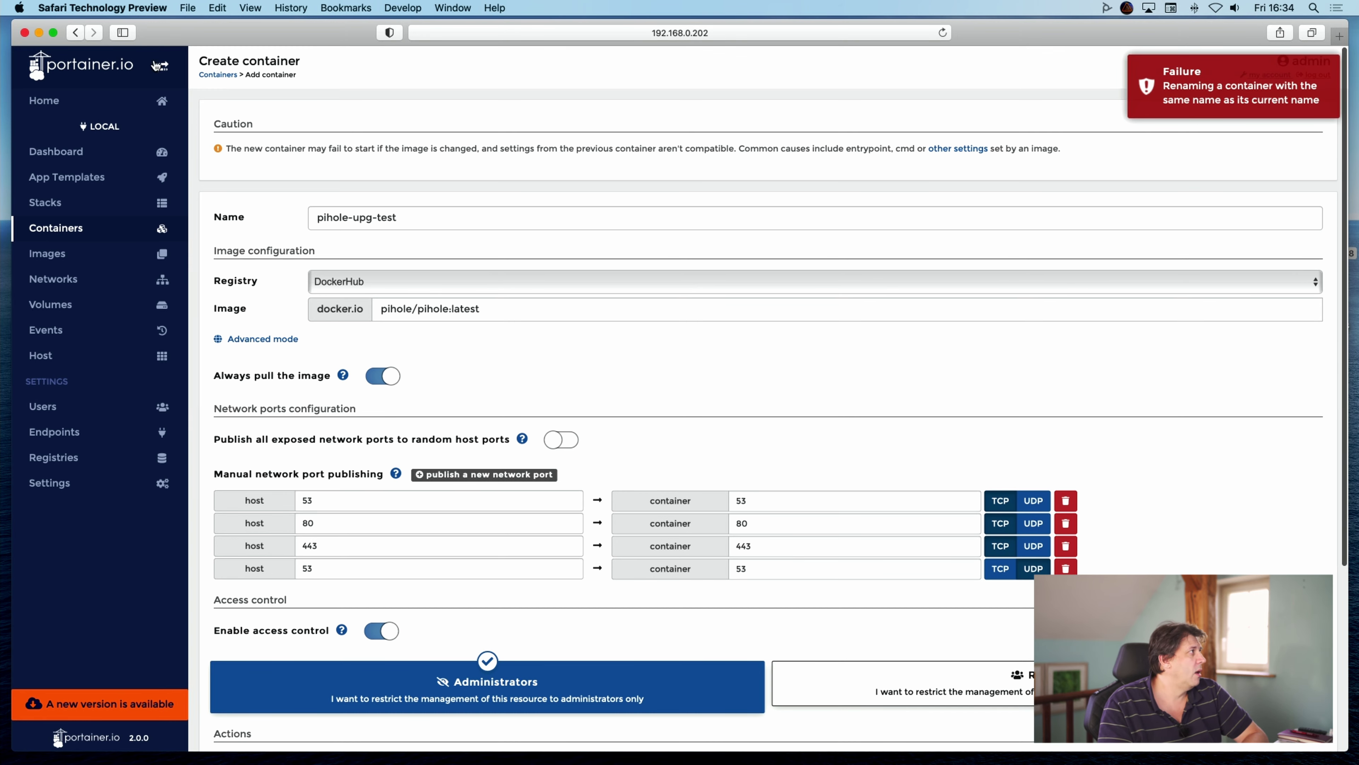
pyautogui.click(228, 75)
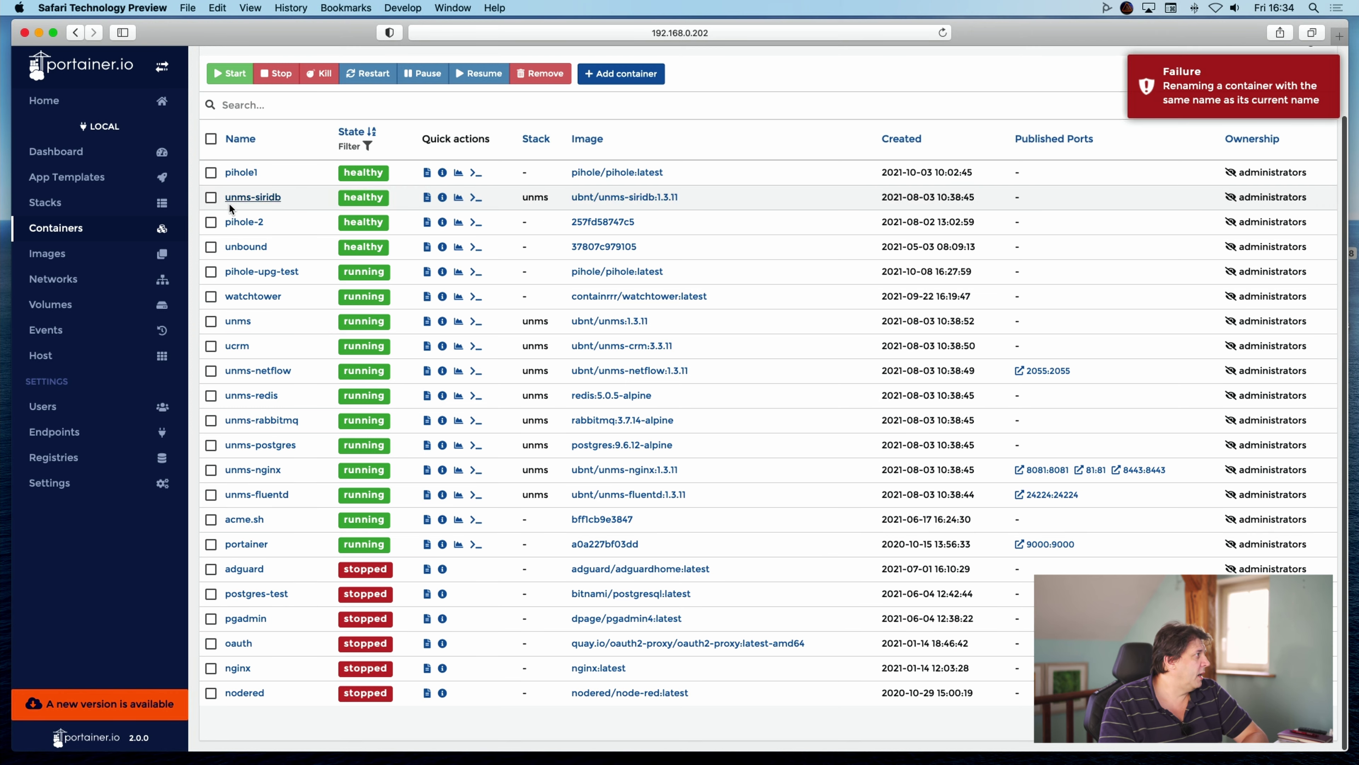
# Stop pihole-upg-test and open its container details.
pyautogui.click(211, 272)
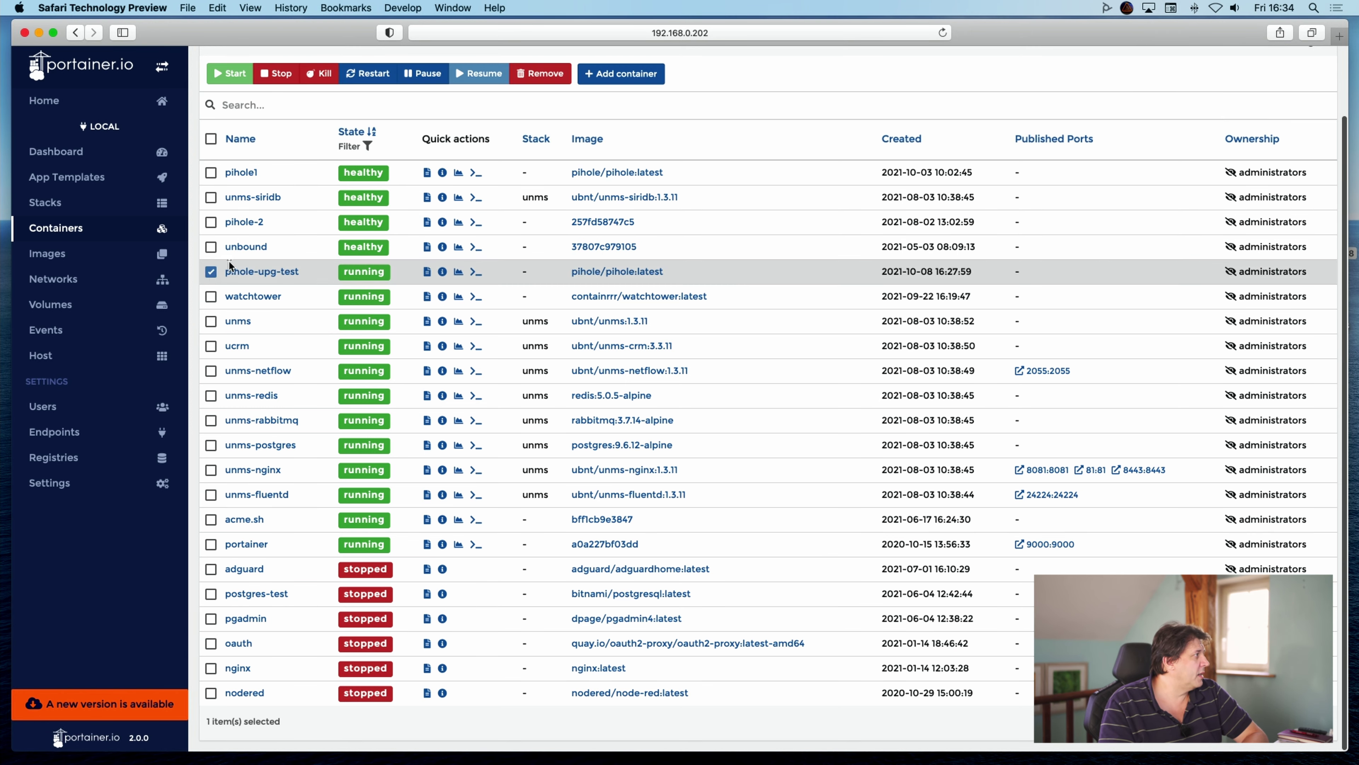
pyautogui.click(279, 75)
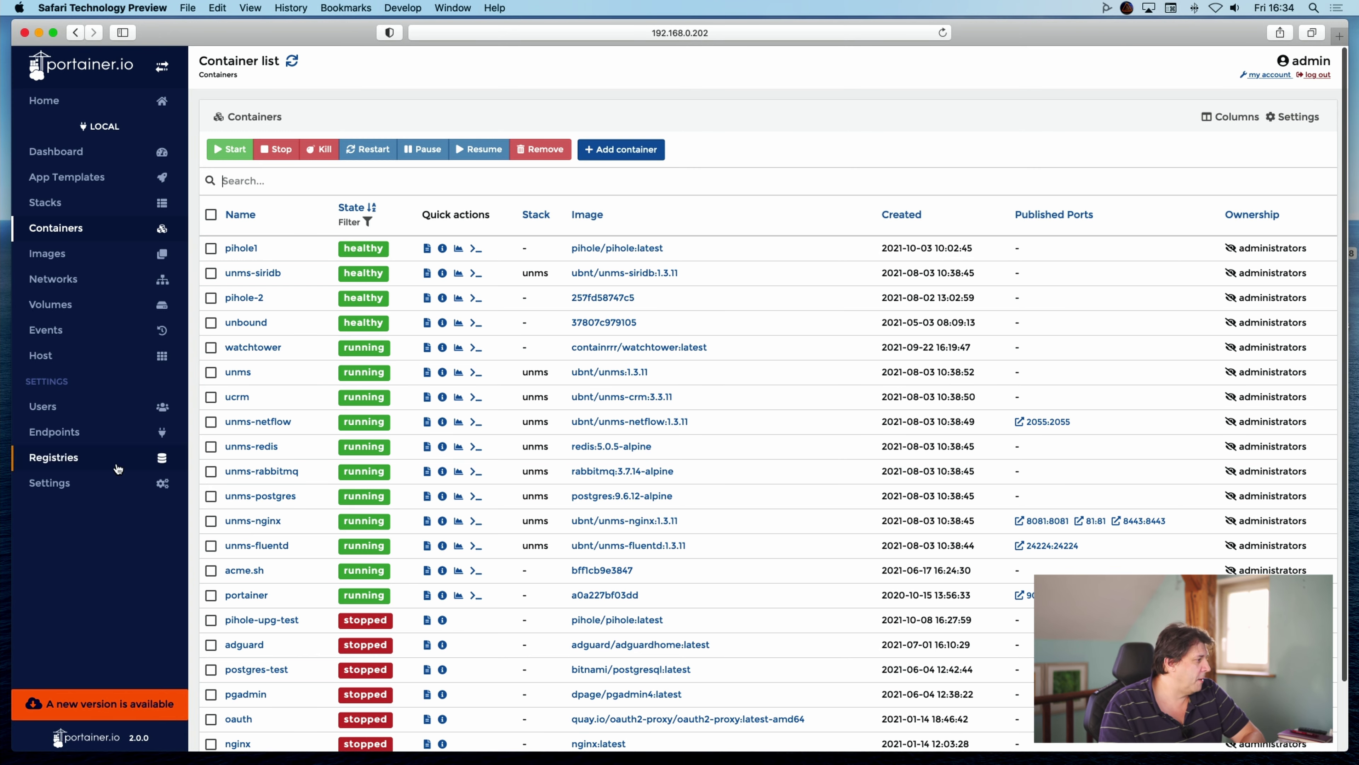
pyautogui.click(244, 621)
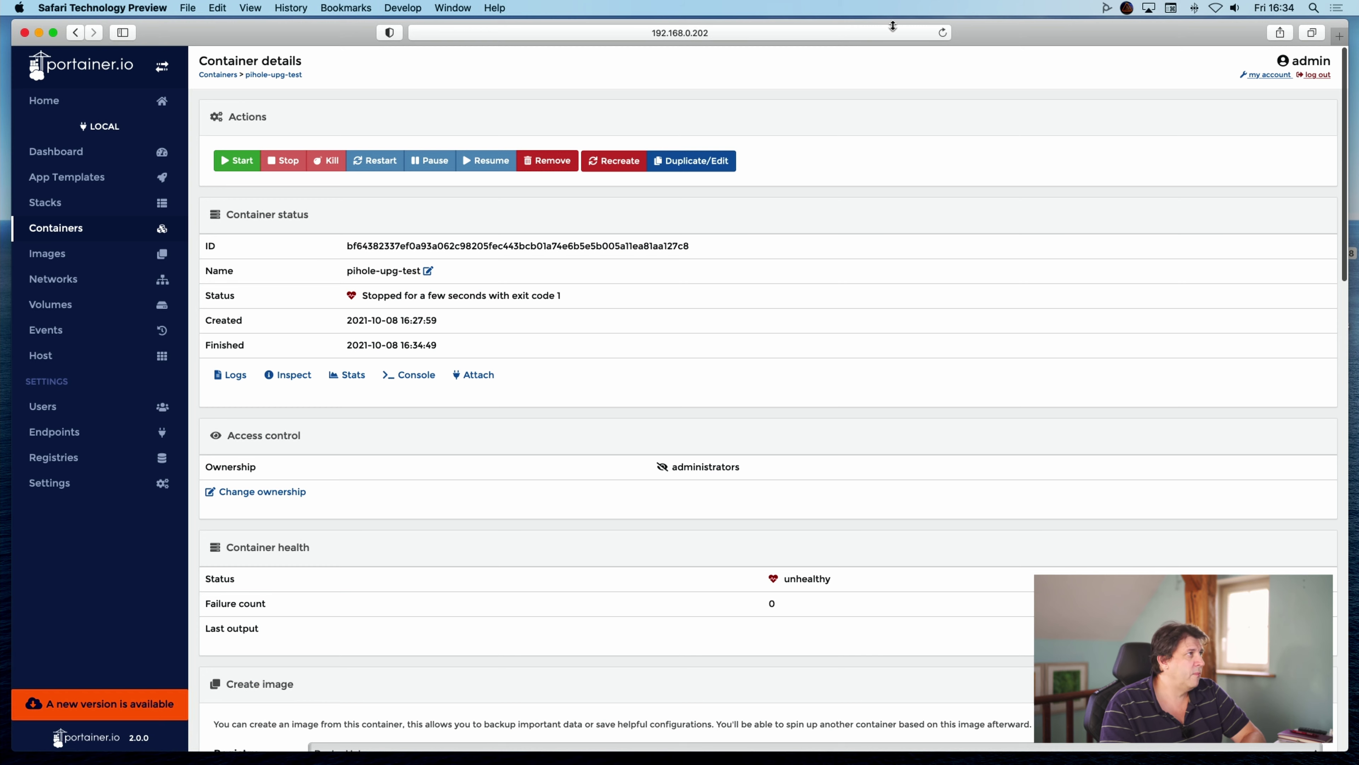
# Duplicate its settings, review the Env variables, and deploy it on pihole/pihole:latest.
pyautogui.click(690, 161)
pyautogui.scroll(-10, 730, 464)
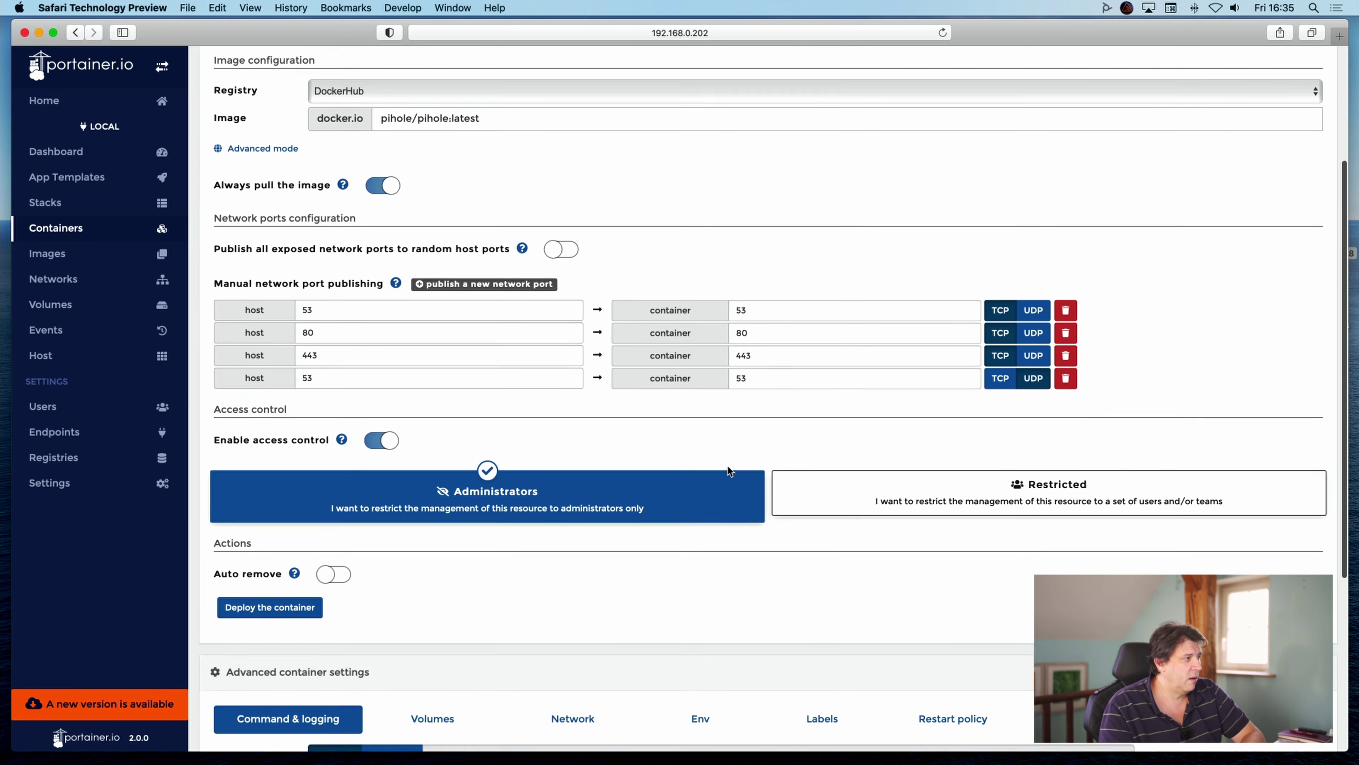
pyautogui.click(701, 432)
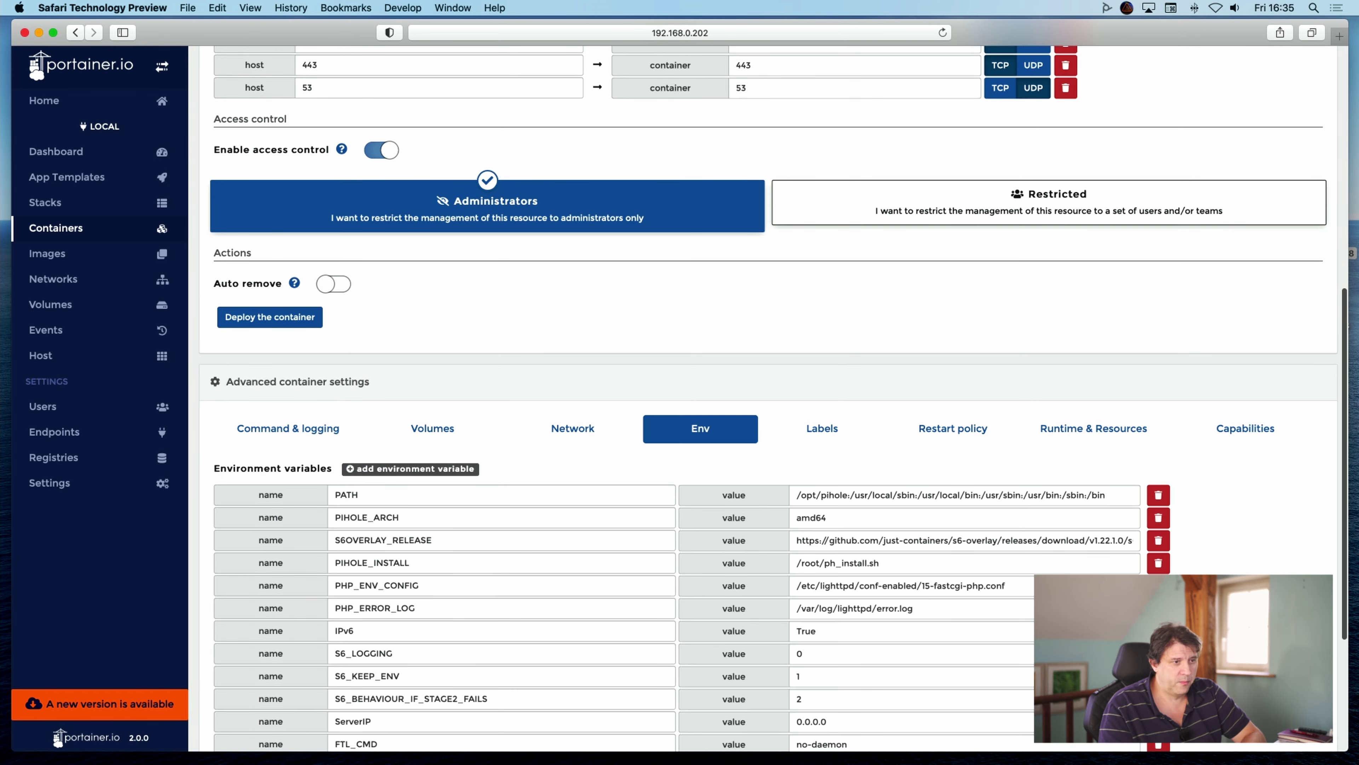
pyautogui.scroll(-5, 768, 385)
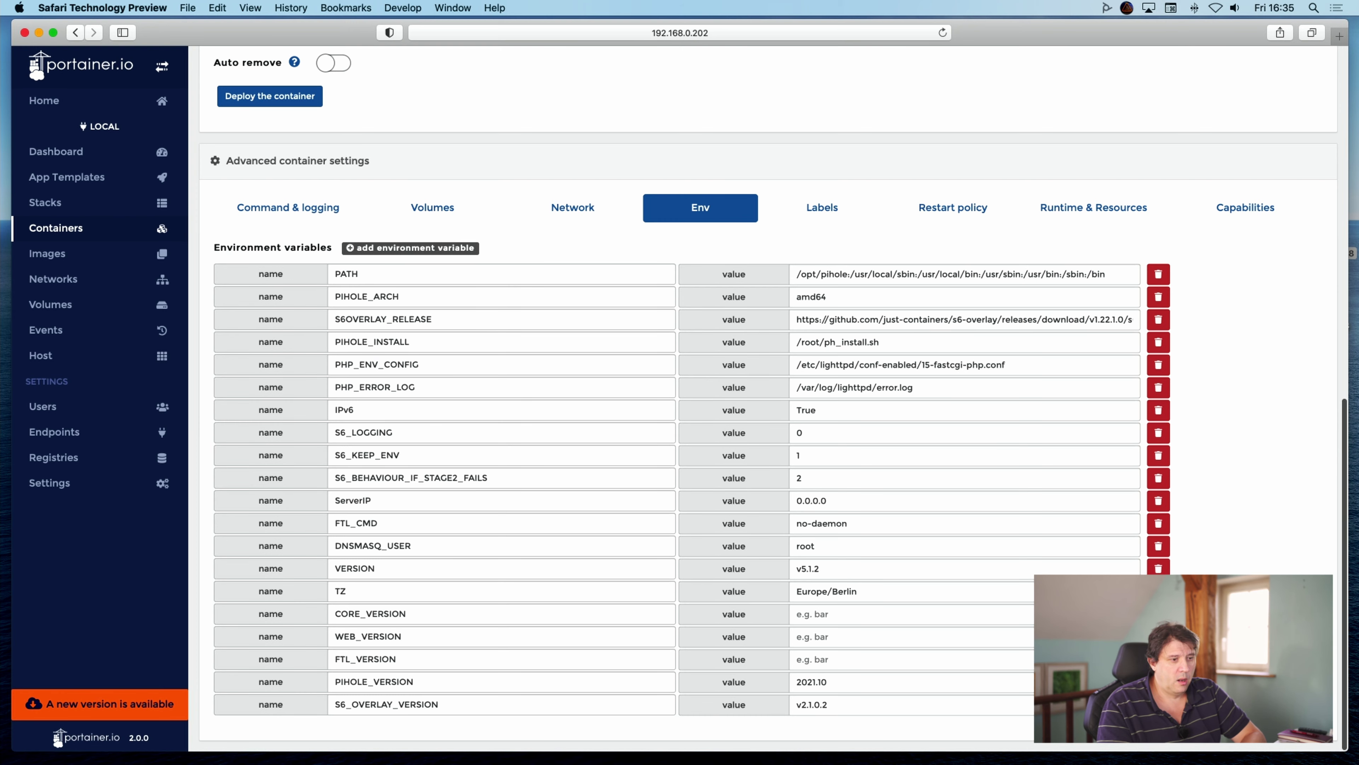
pyautogui.scroll(6, 768, 385)
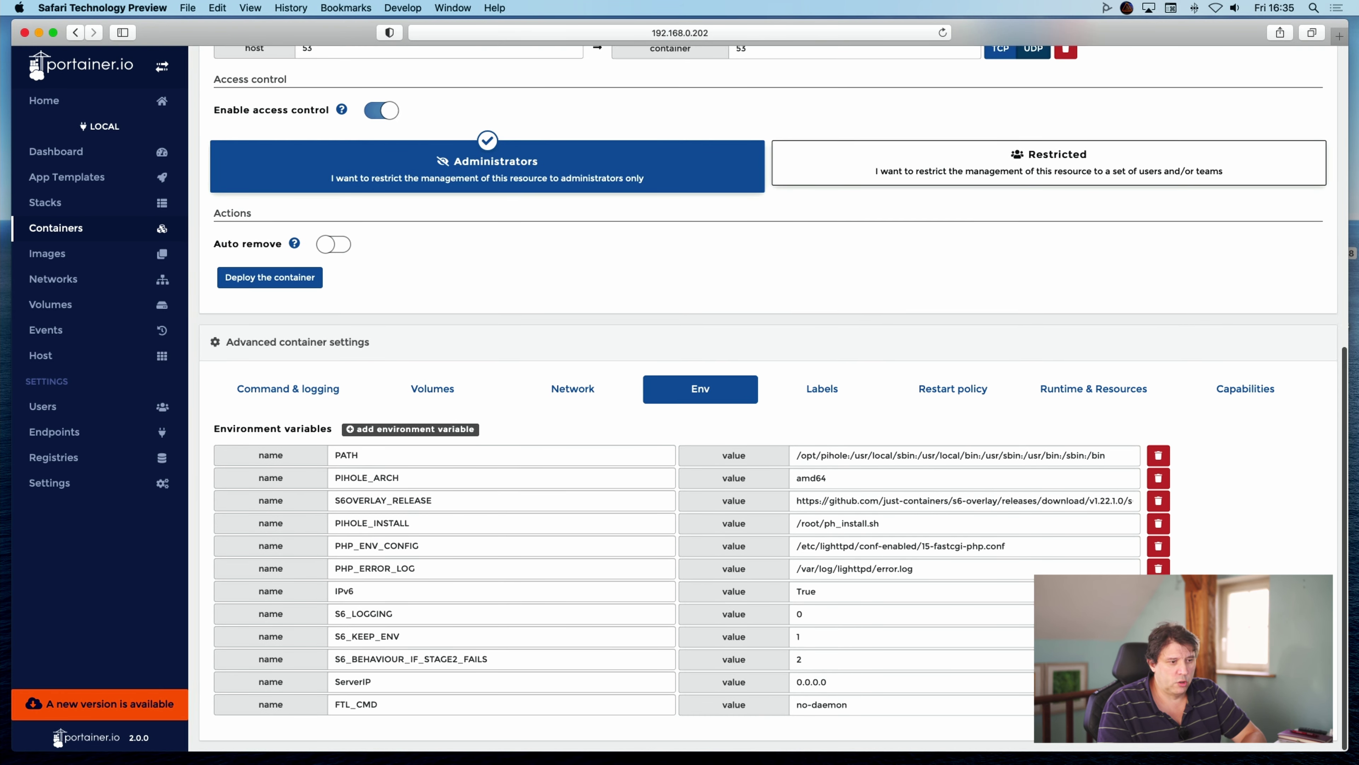
pyautogui.scroll(4, 769, 385)
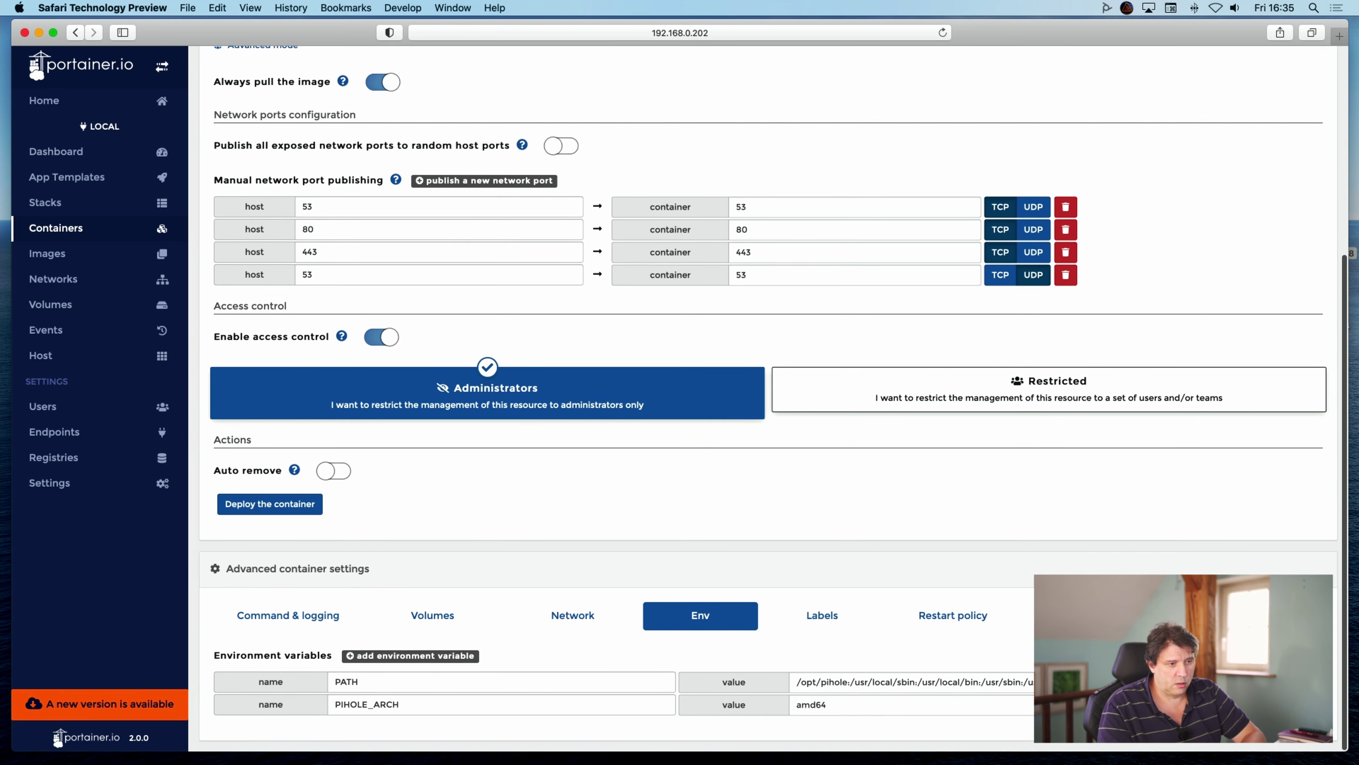
pyautogui.scroll(1, 703, 631)
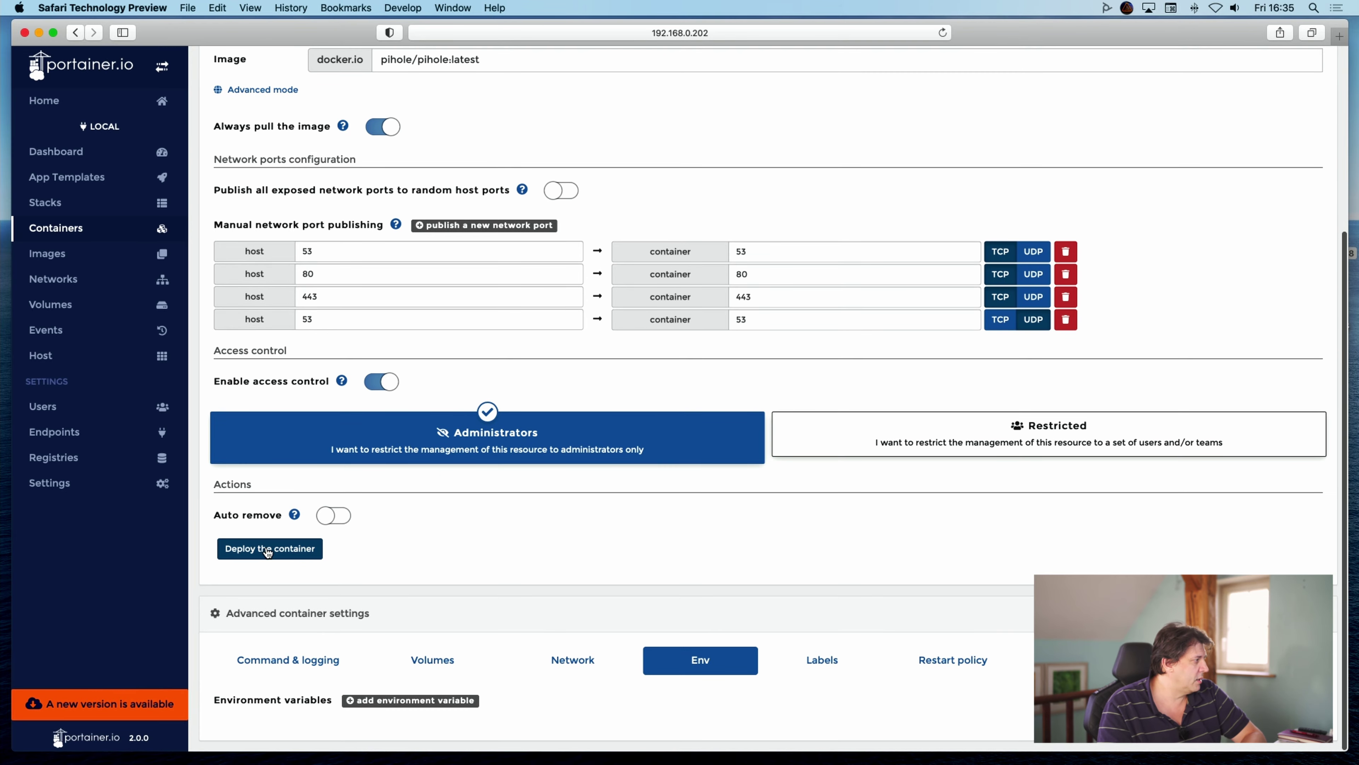
pyautogui.click(294, 548)
# Confirm the replacement and refresh until pihole-upg-test shows healthy.
pyautogui.click(848, 529)
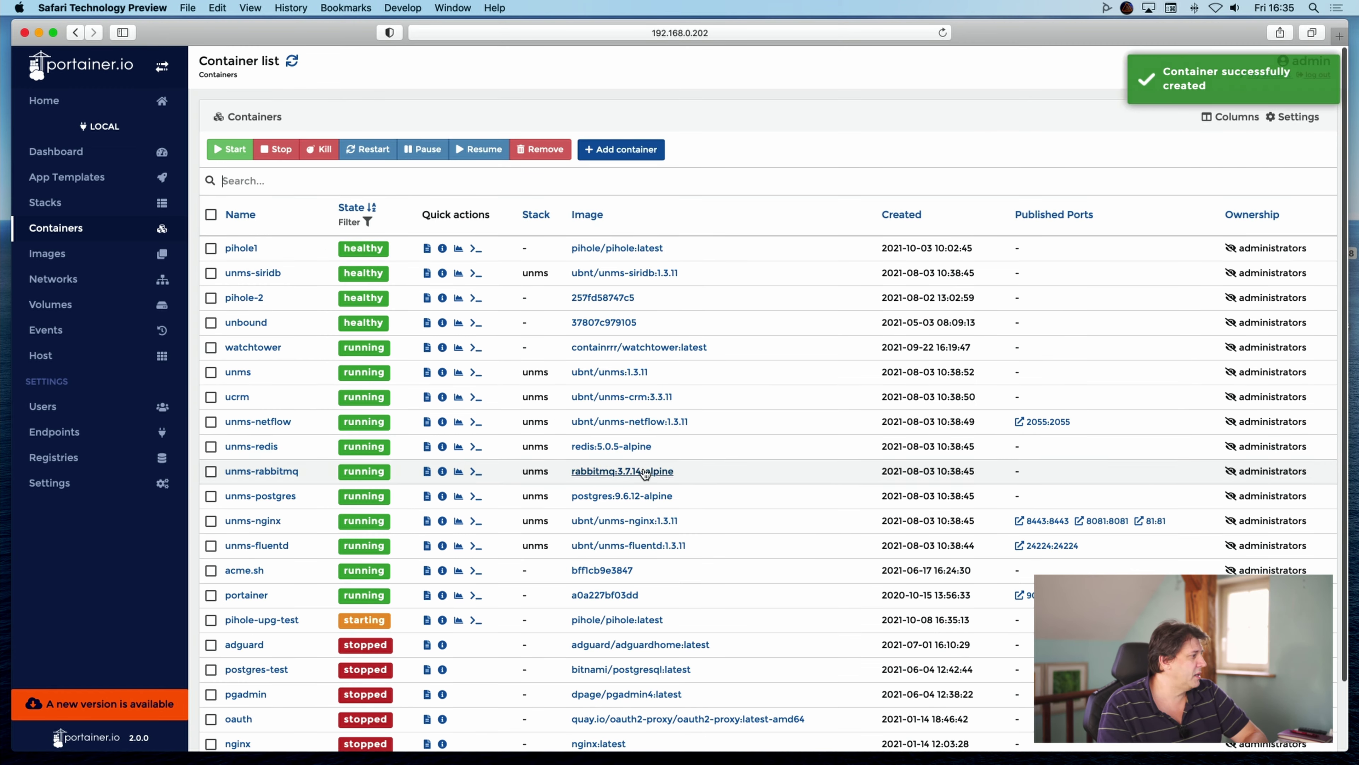
pyautogui.moveTo(358, 631)
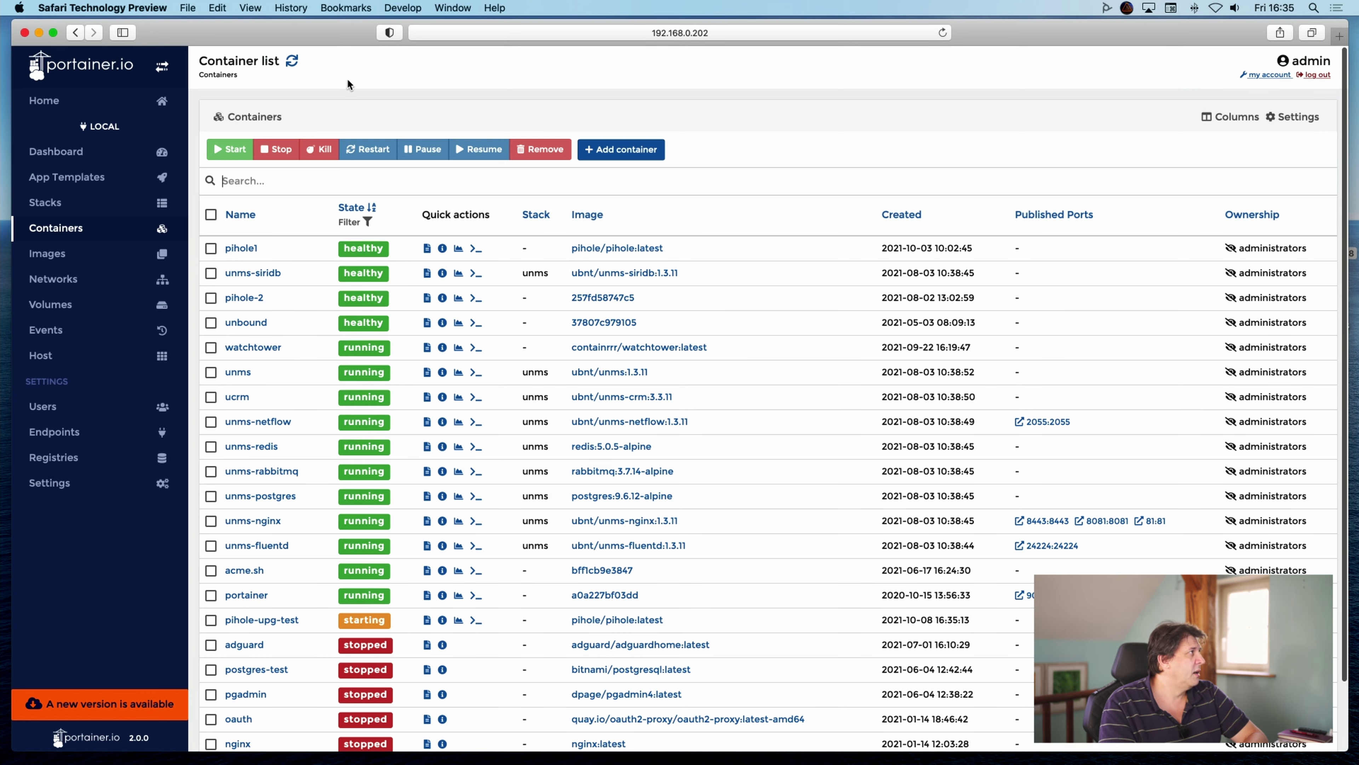
pyautogui.click(292, 61)
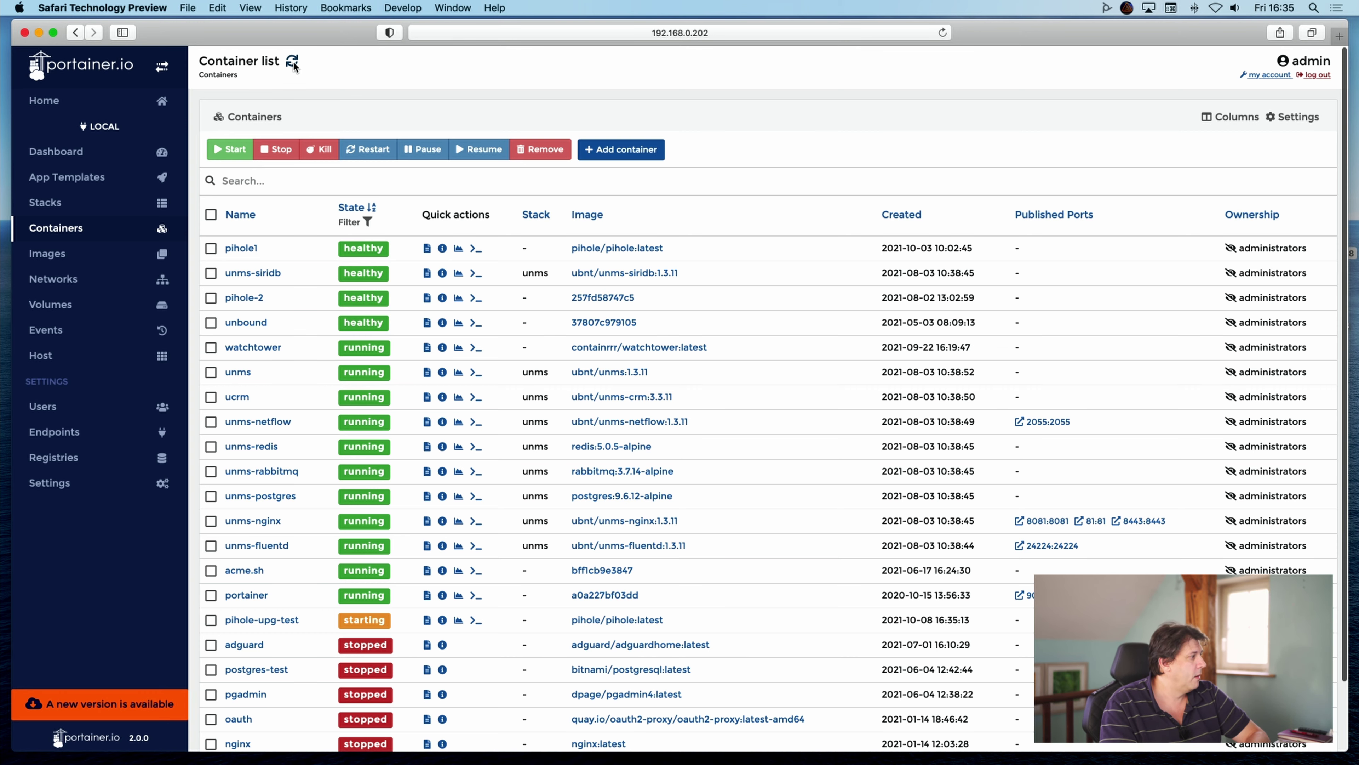
pyautogui.click(293, 60)
pyautogui.click(293, 60)
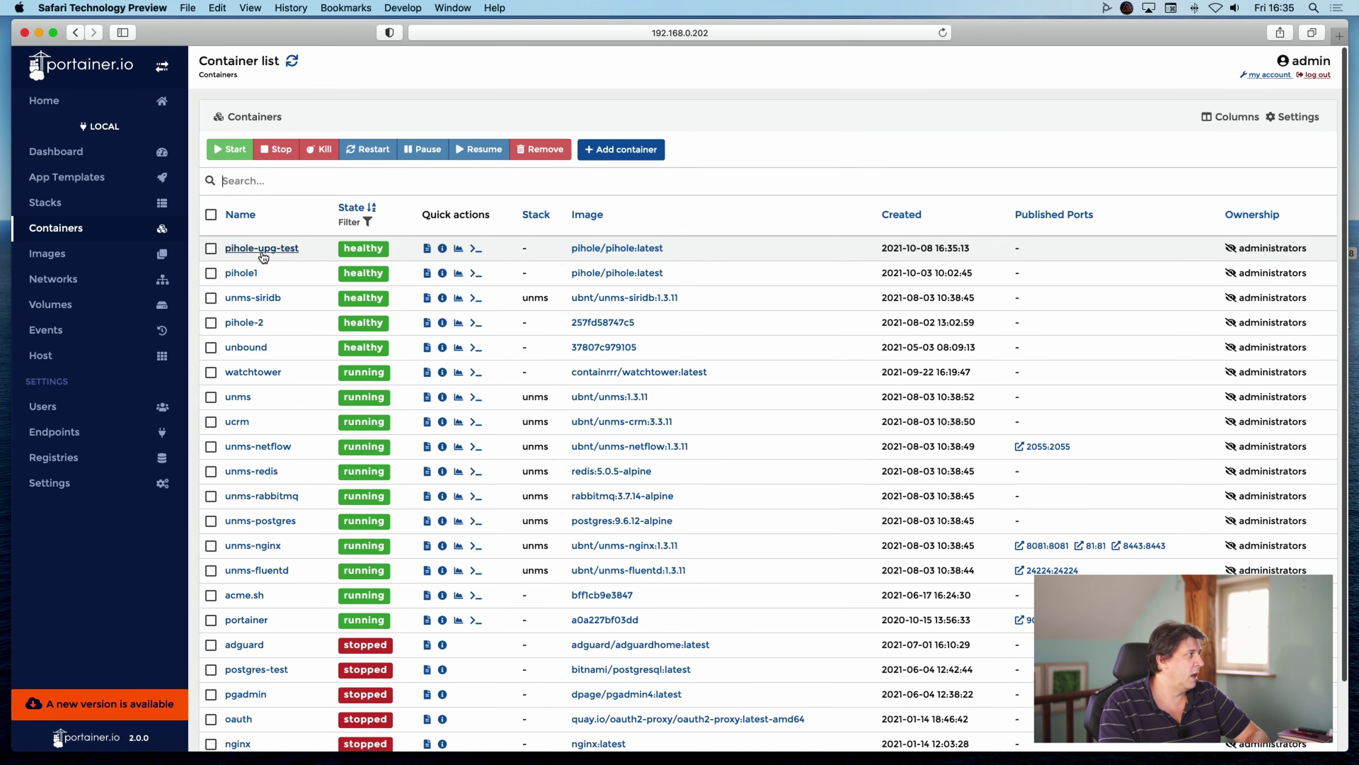
# Check the new container's details at 192.168.0.67, then open a new browser tab.
pyautogui.moveTo(378, 254)
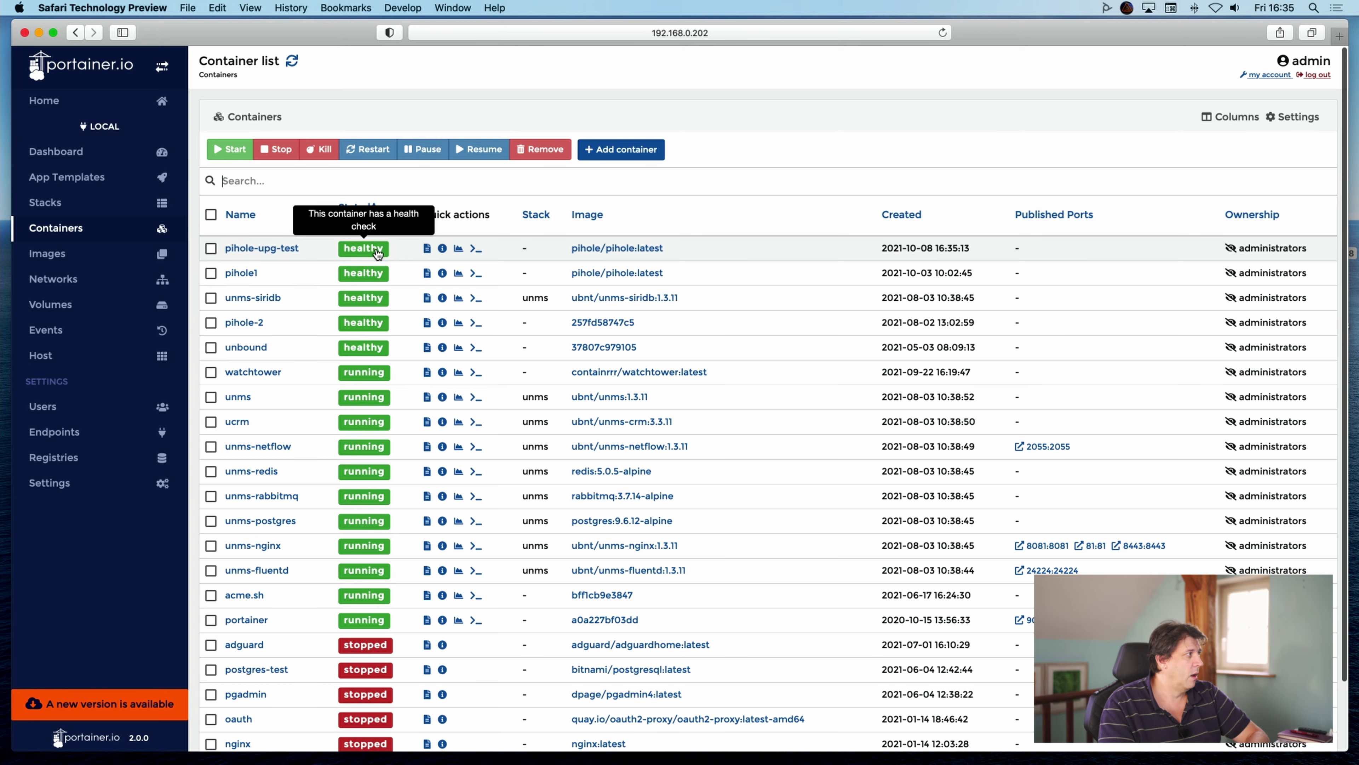
pyautogui.click(251, 258)
pyautogui.scroll(-15, 690, 582)
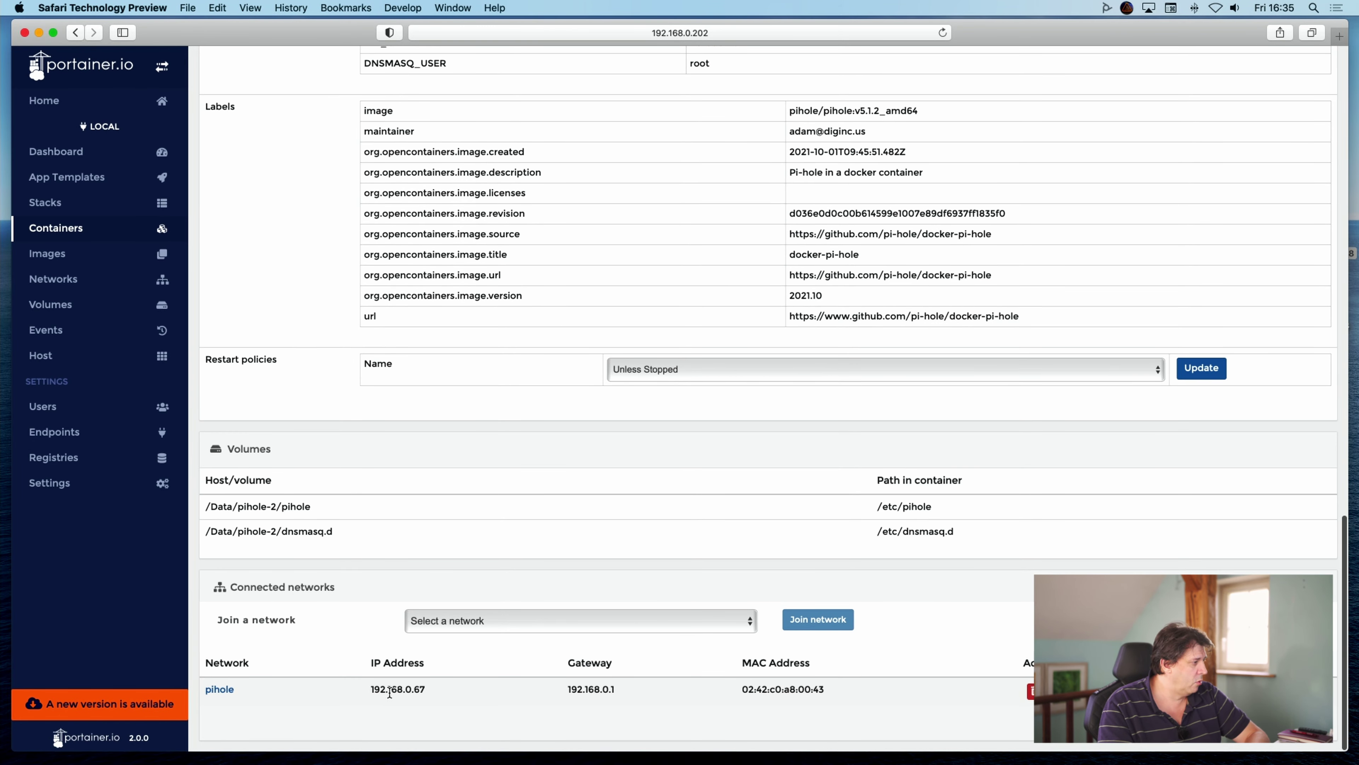
pyautogui.click(1340, 36)
# Load the Pi-hole admin dashboard at 192.168.0.67/admin.
pyautogui.write('1')
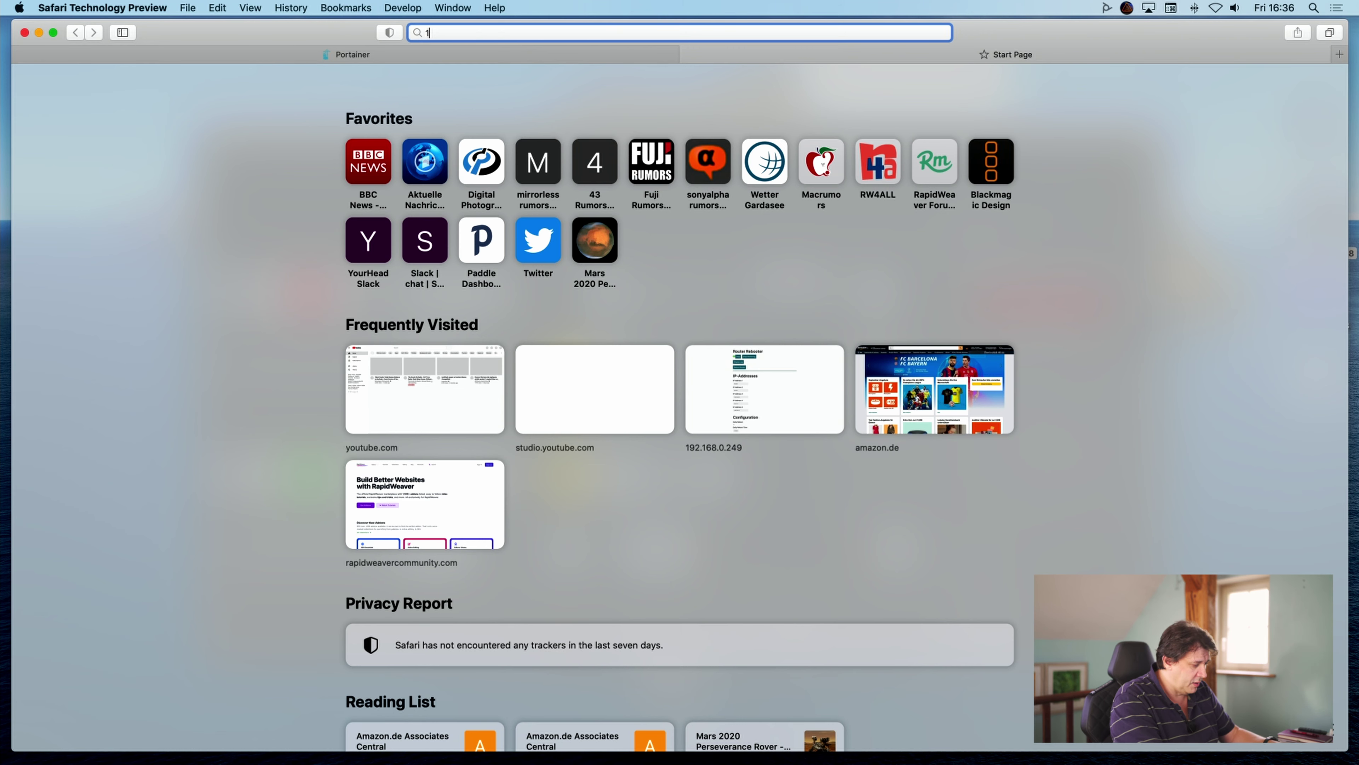
pyautogui.write('92.168.')
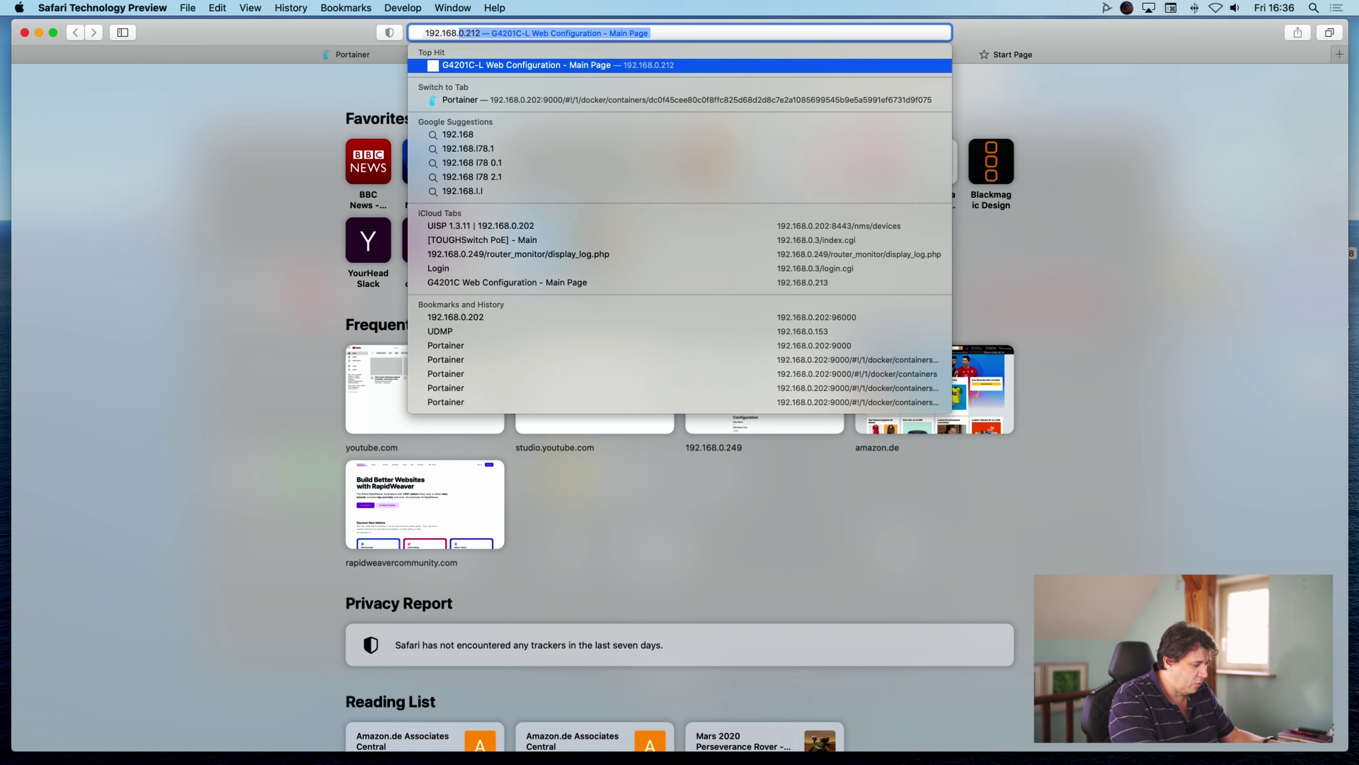
pyautogui.write('0.67/')
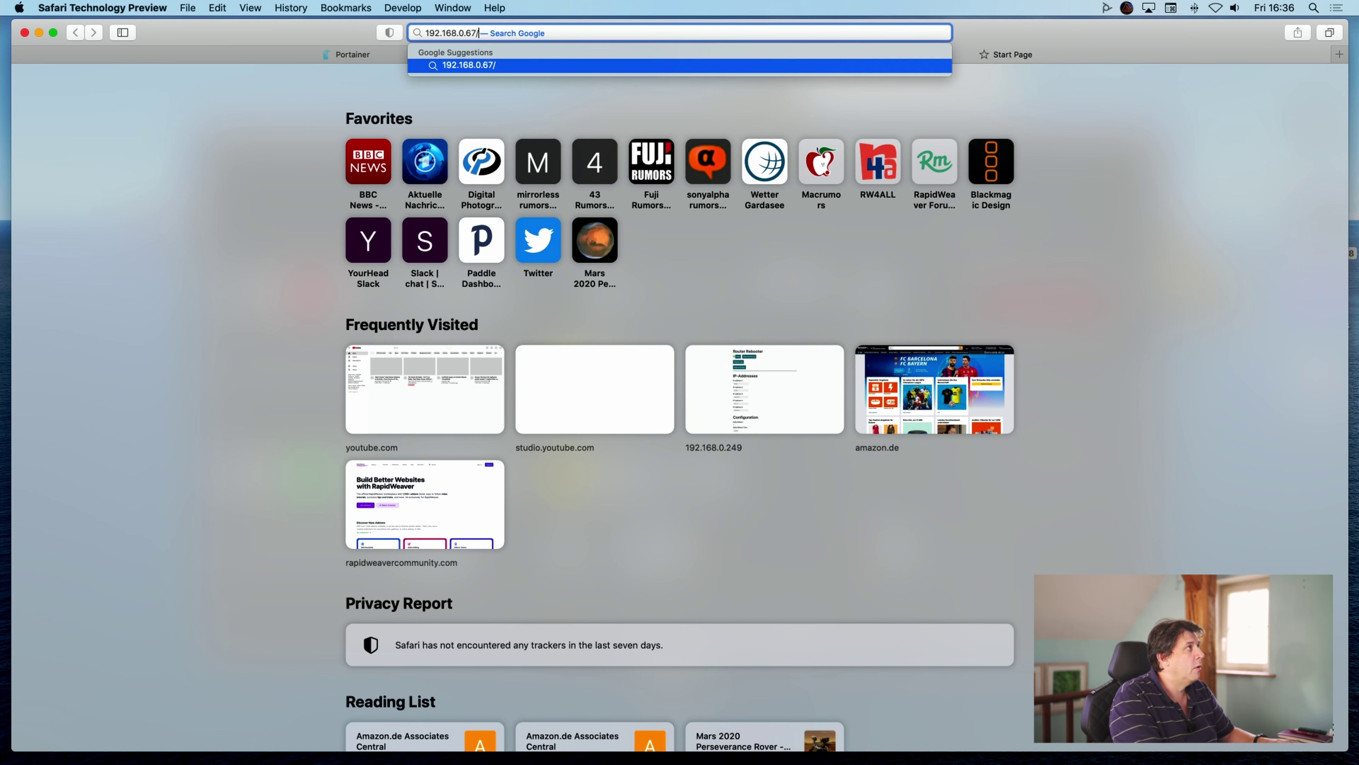
pyautogui.write('admin')
pyautogui.press('Return')
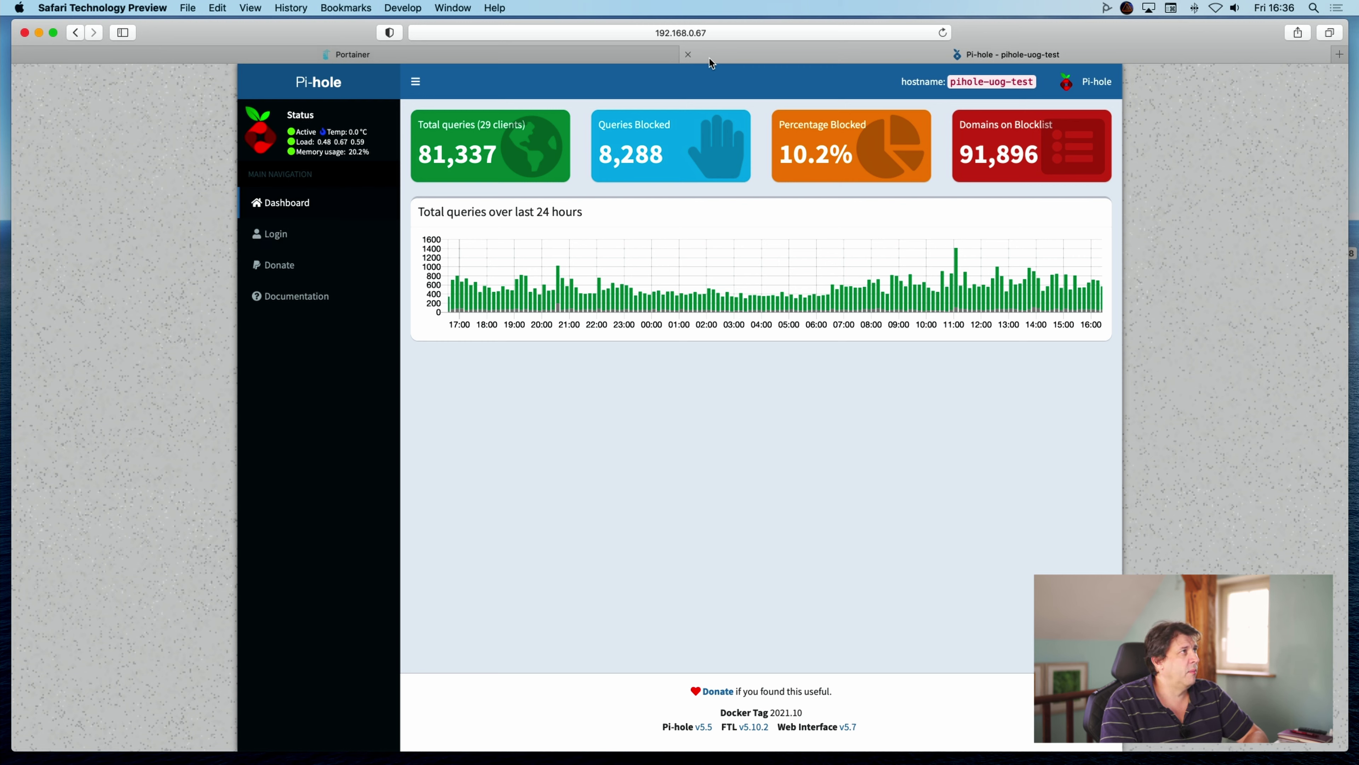
# Close the Pi-hole dashboard tab, stop the pihole-upg-test container and return to the container list.
pyautogui.click(689, 53)
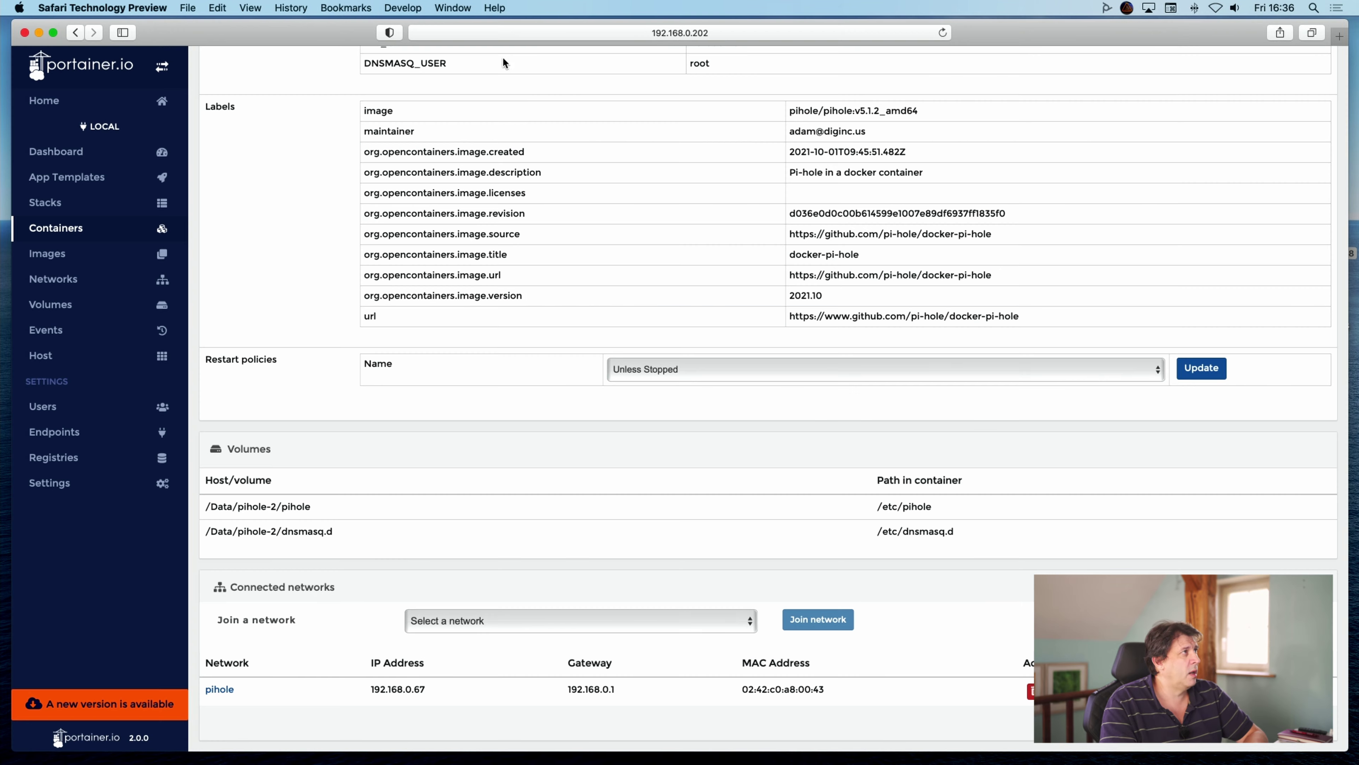
pyautogui.scroll(15, 379, 177)
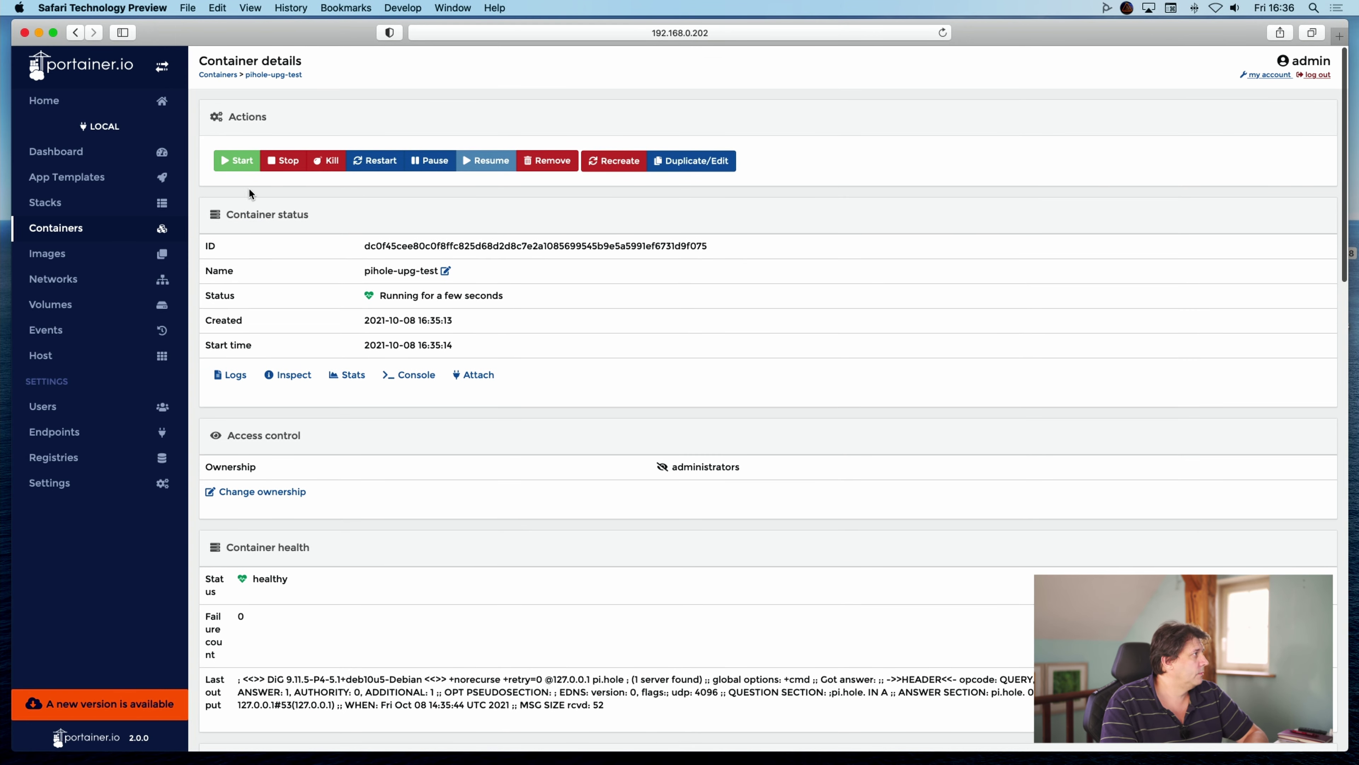
pyautogui.click(288, 161)
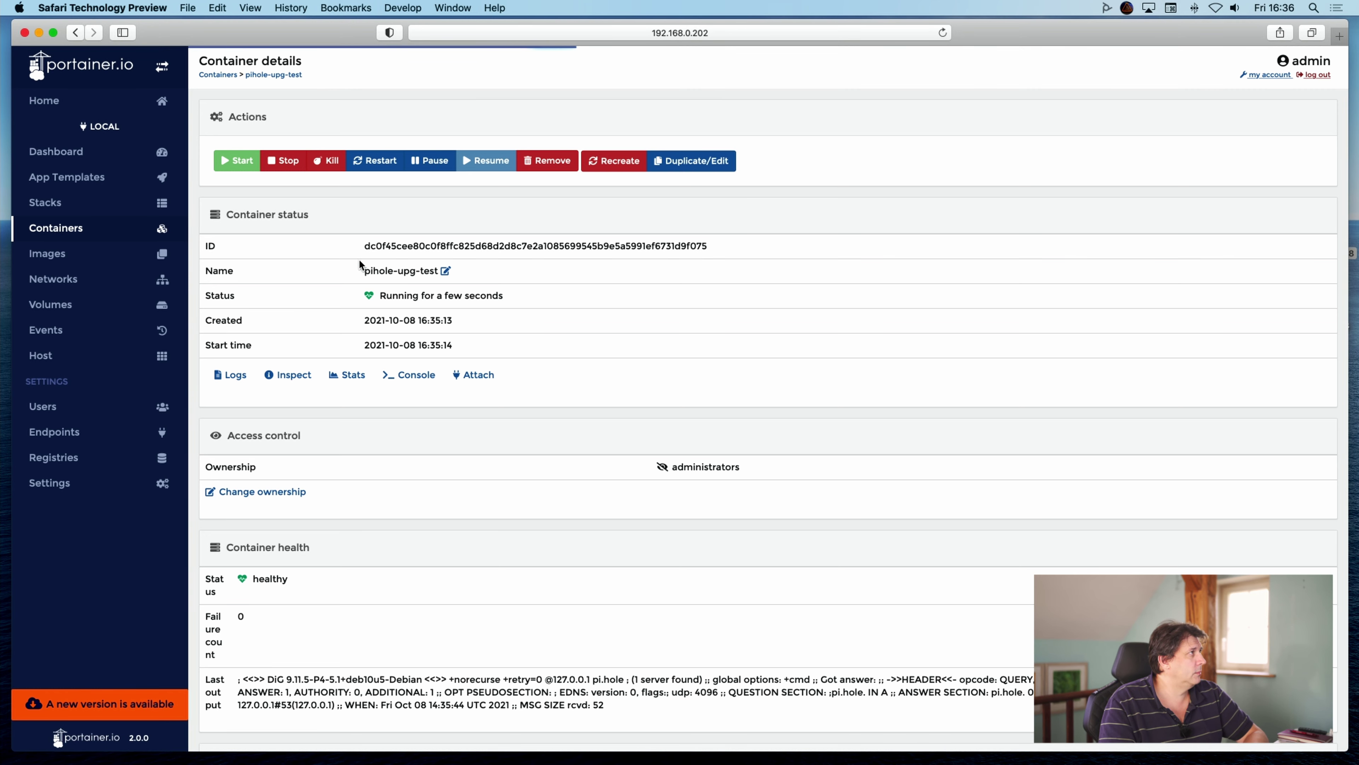
pyautogui.click(220, 75)
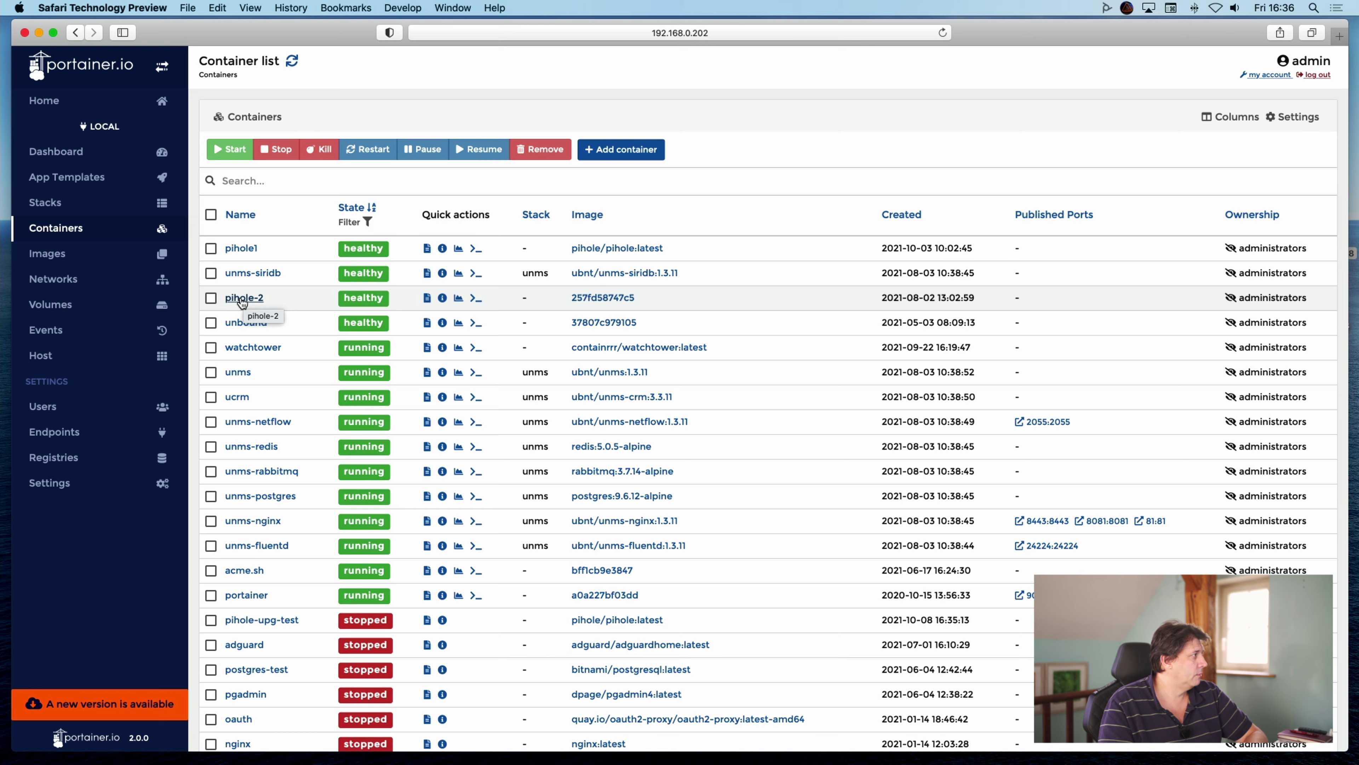
# Duplicate pihole-2 with image pihole/pihole:latest, review its environment variables, and deploy it.
pyautogui.click(241, 298)
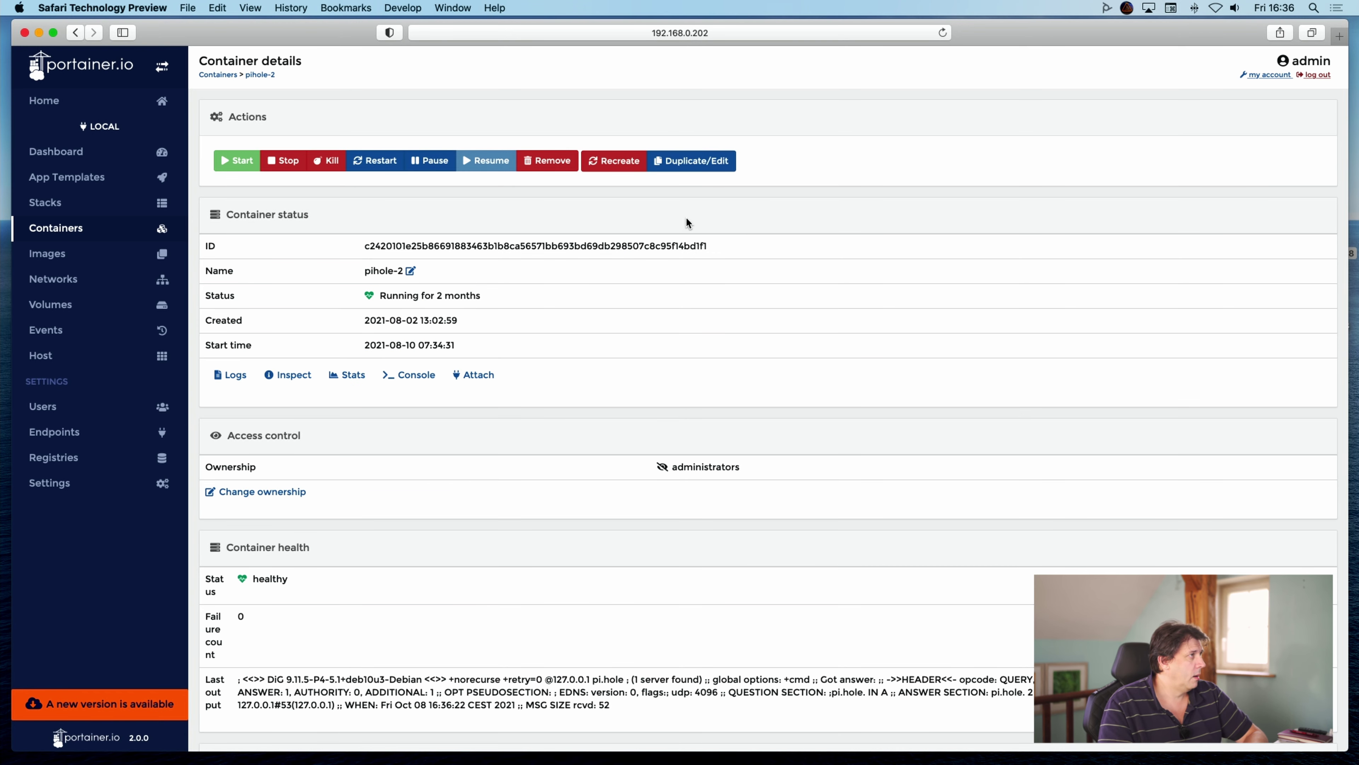
pyautogui.click(688, 160)
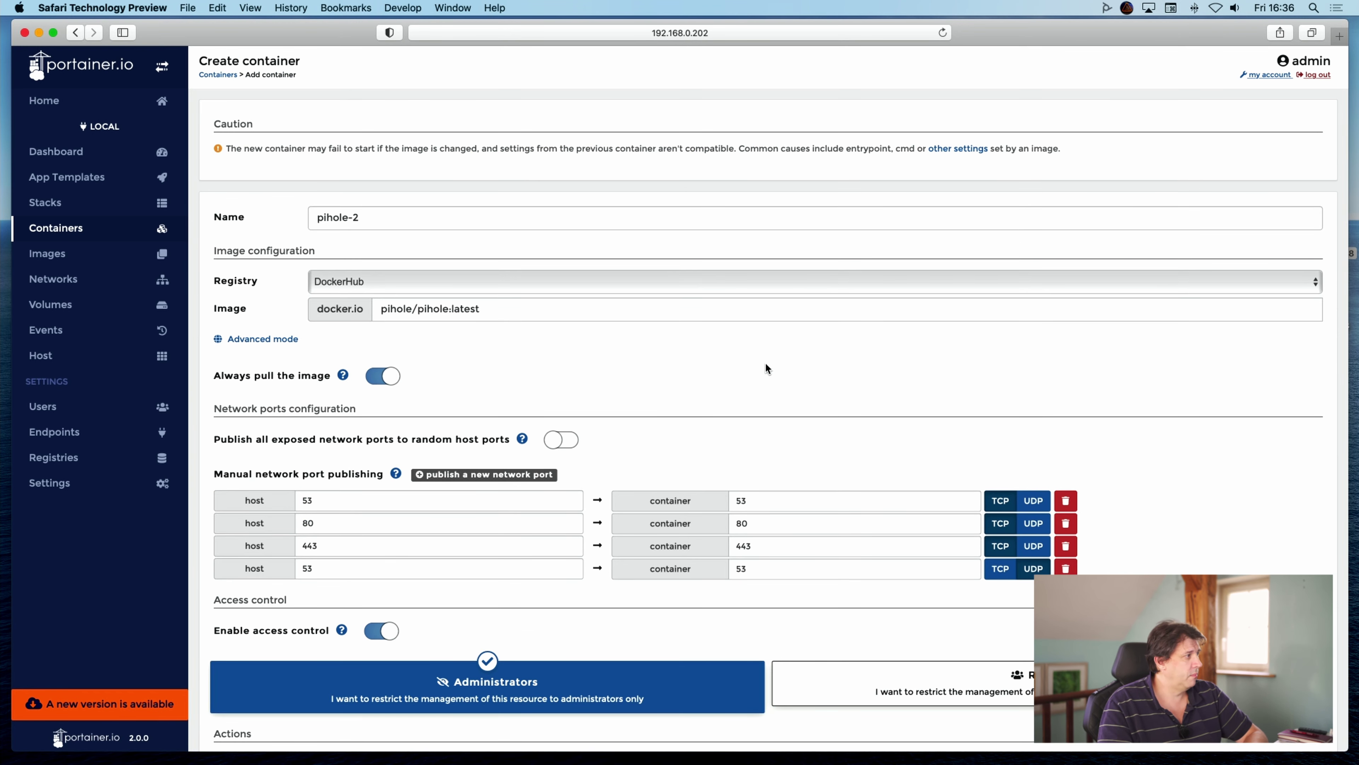
pyautogui.moveTo(413, 308); pyautogui.dragTo(522, 307)
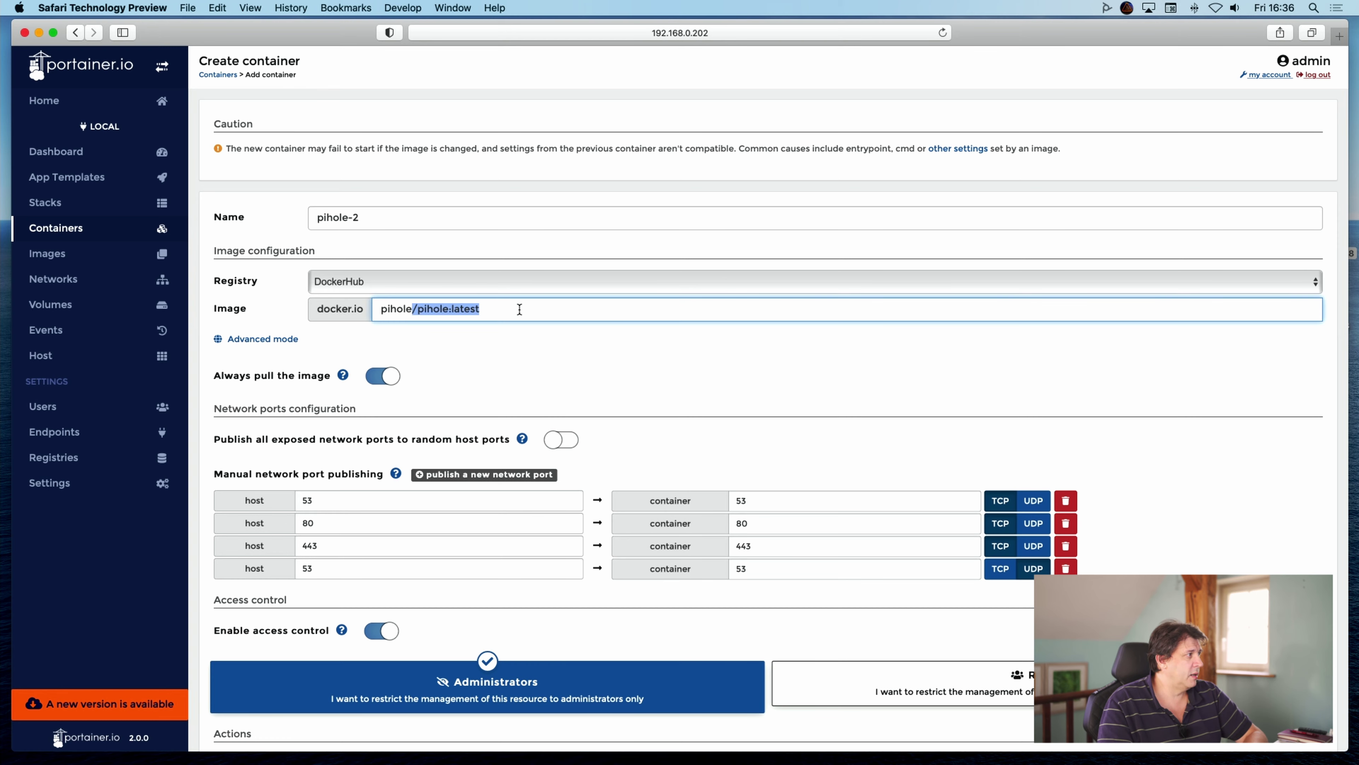
pyautogui.scroll(-3, 529, 443)
pyautogui.scroll(-5, 529, 442)
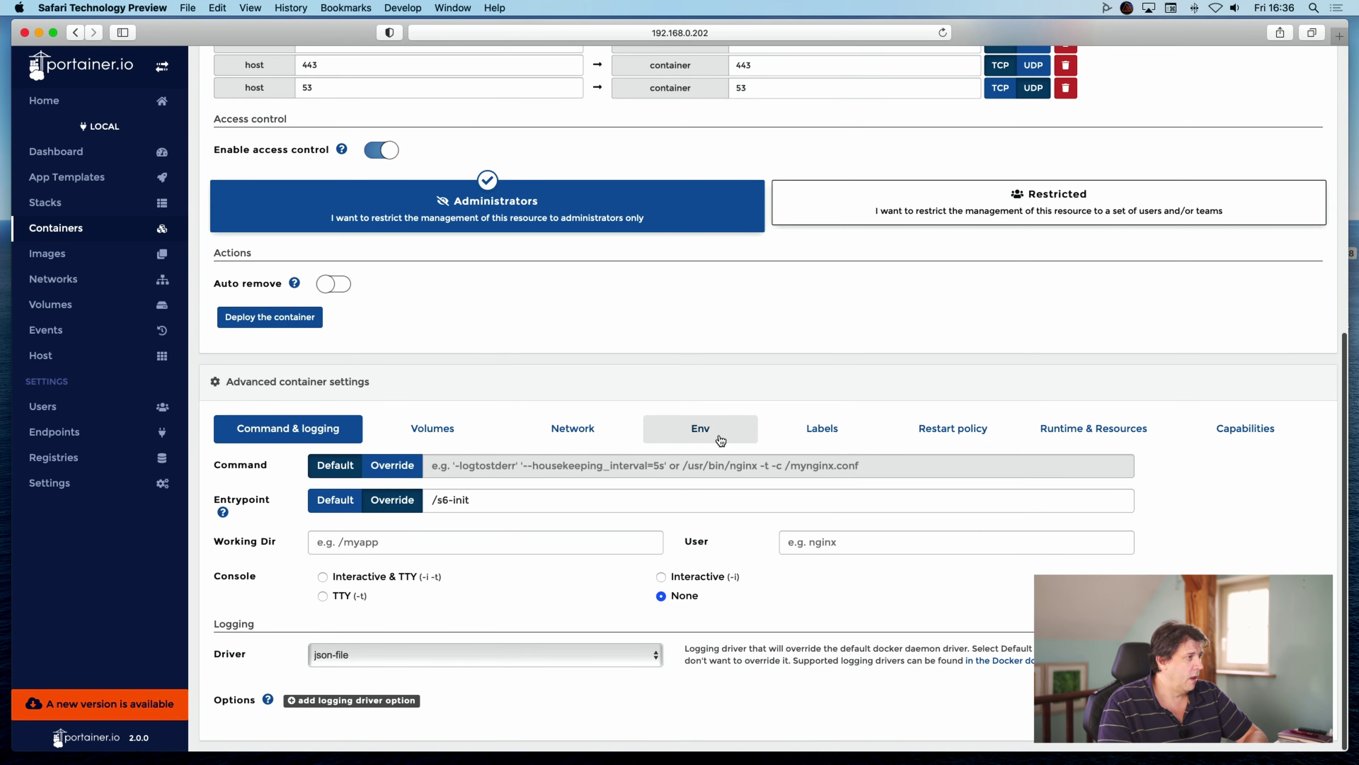
pyautogui.click(698, 433)
pyautogui.scroll(-2, 919, 649)
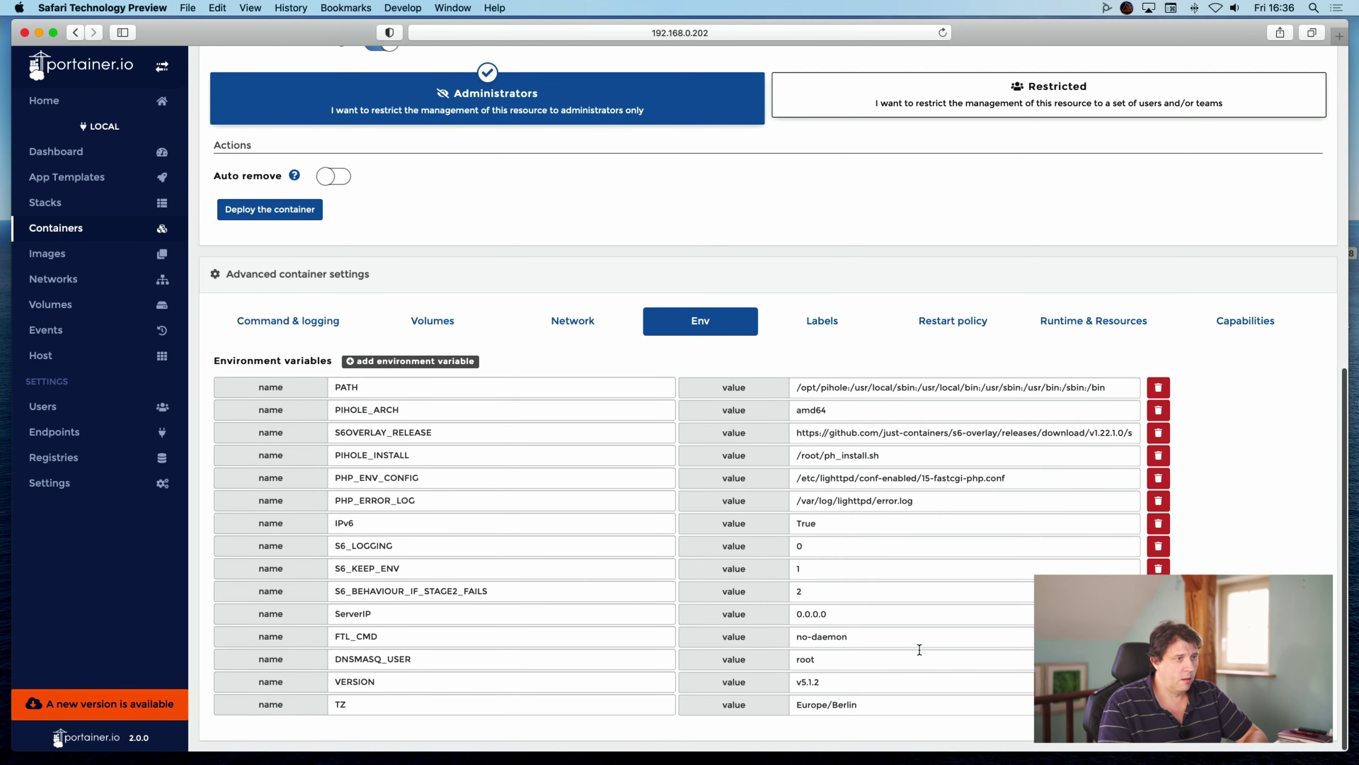
pyautogui.scroll(4, 768, 375)
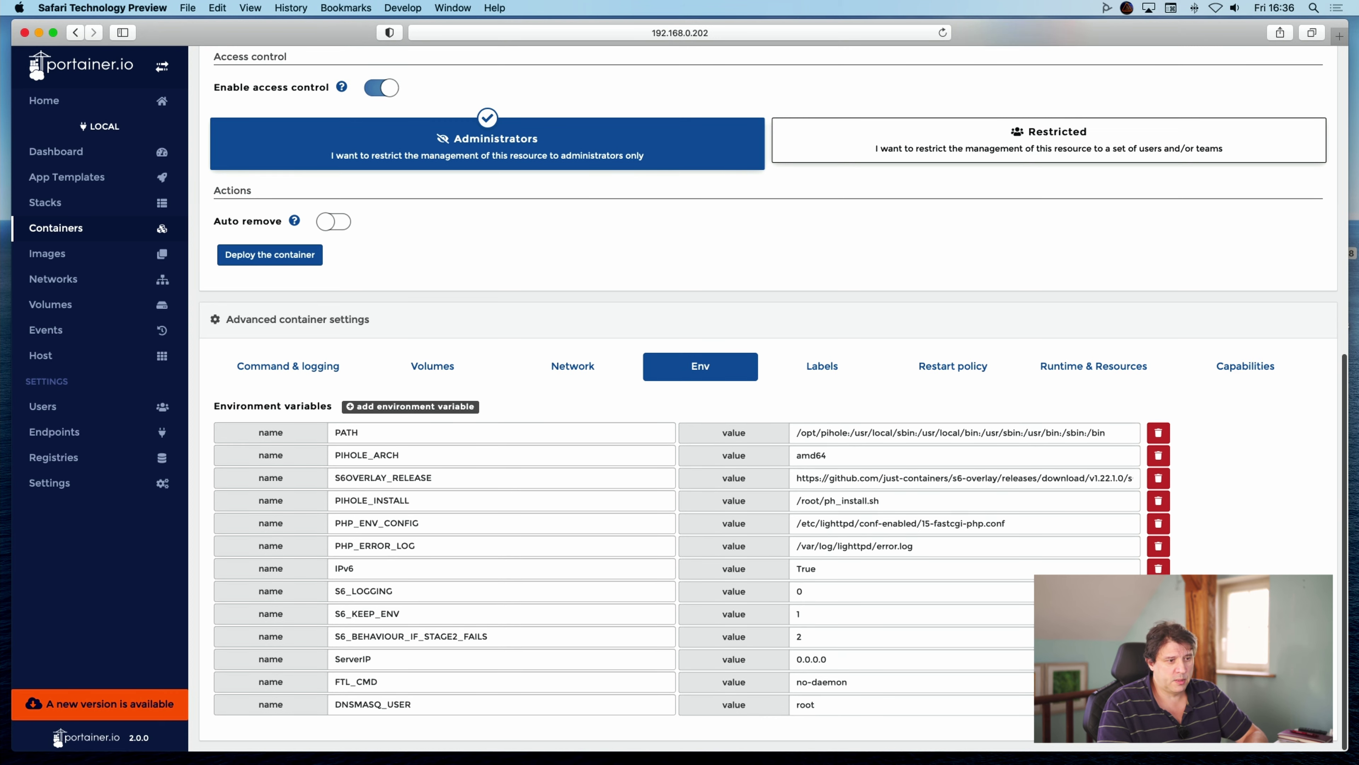
pyautogui.scroll(4, 768, 375)
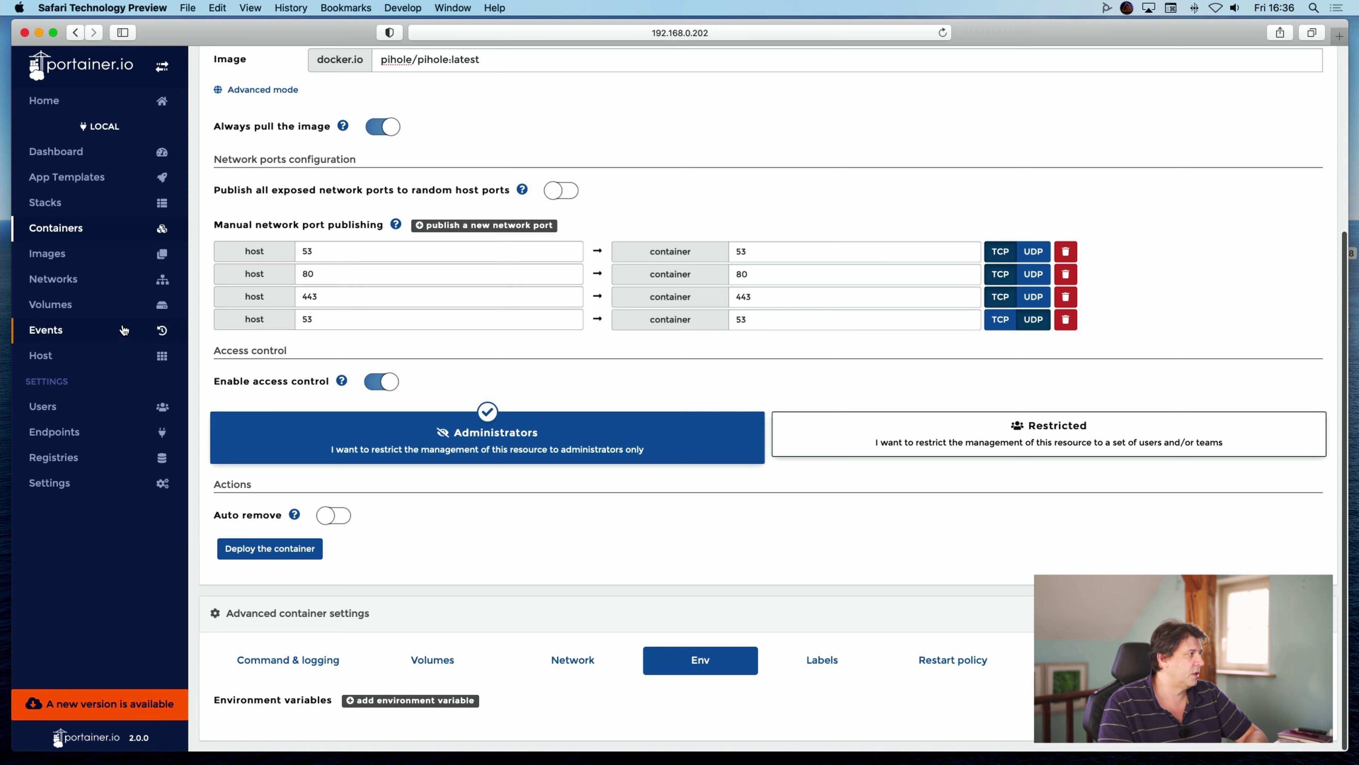
pyautogui.click(263, 556)
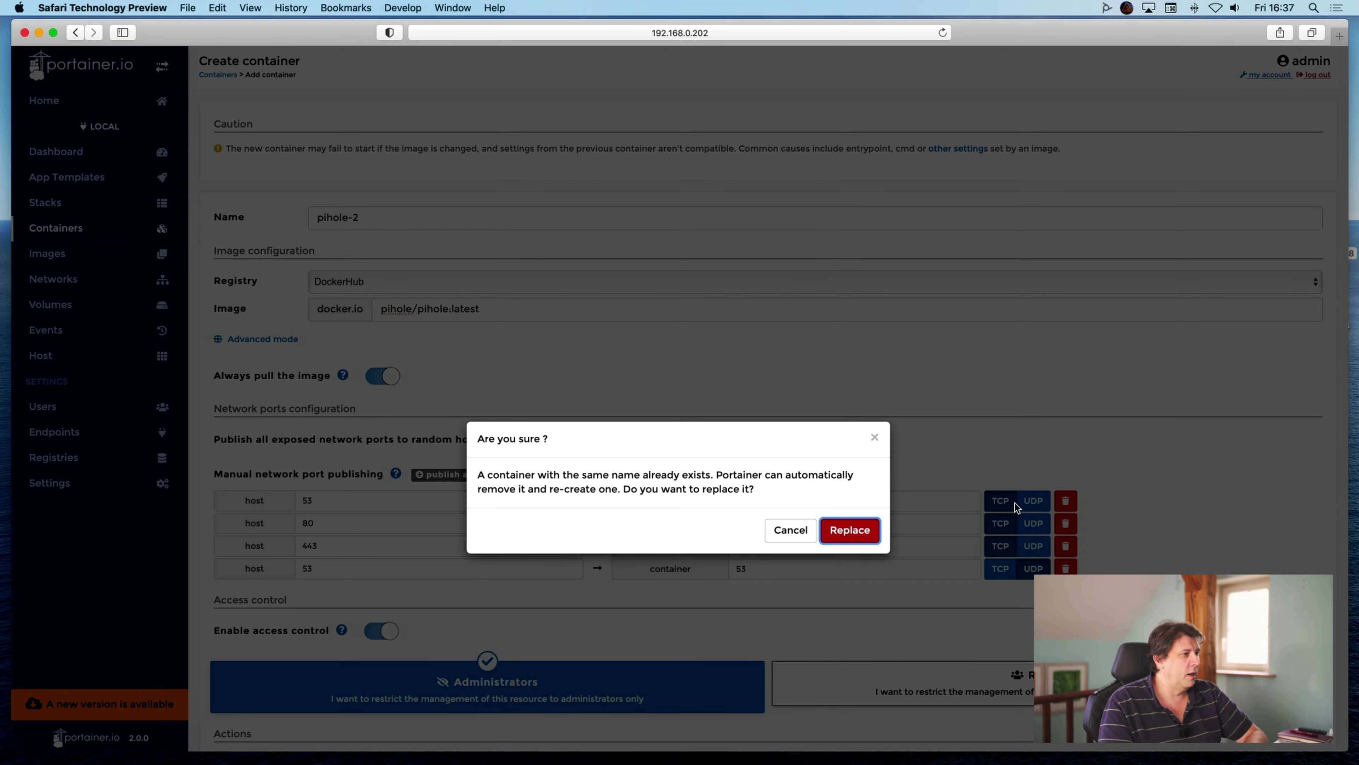
# Replace the old pihole-2 and refresh until the new one shows healthy, then open a blank tab.
pyautogui.click(854, 528)
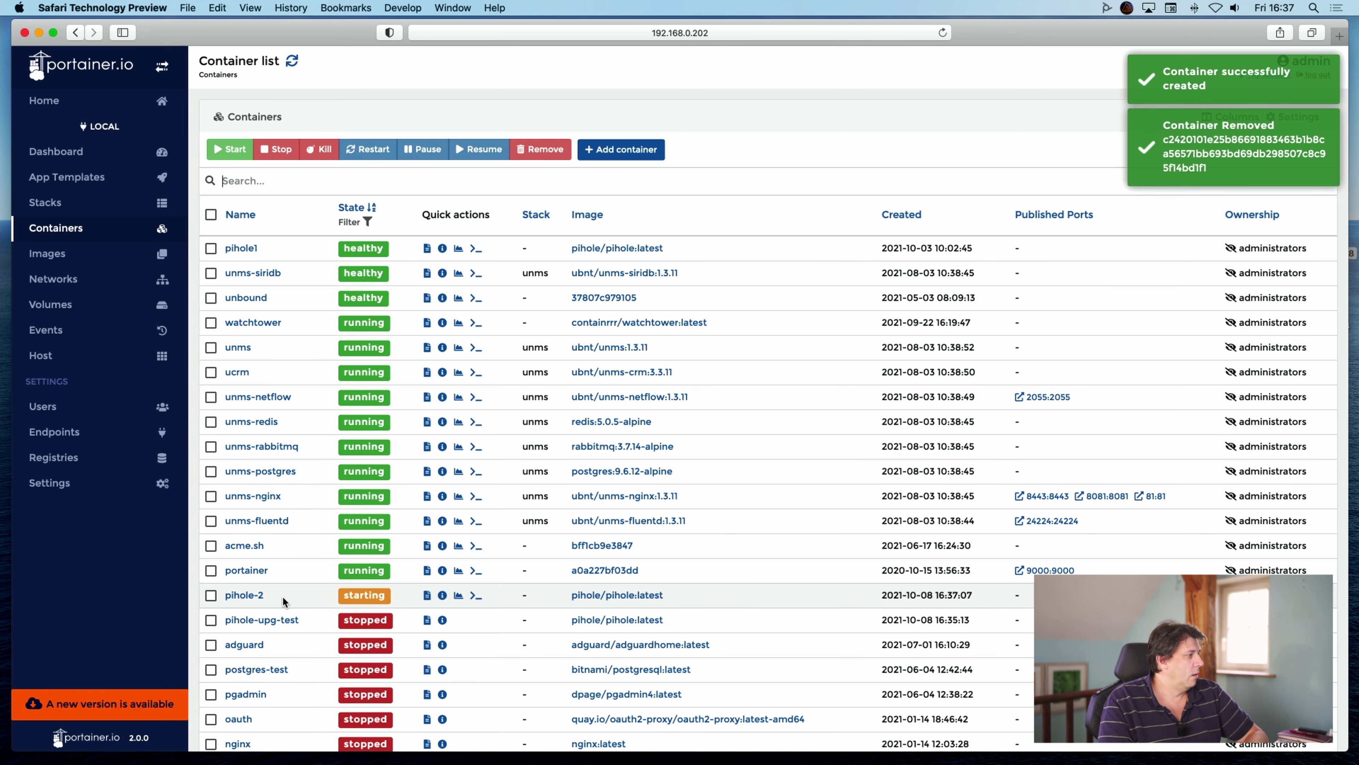
pyautogui.moveTo(387, 602)
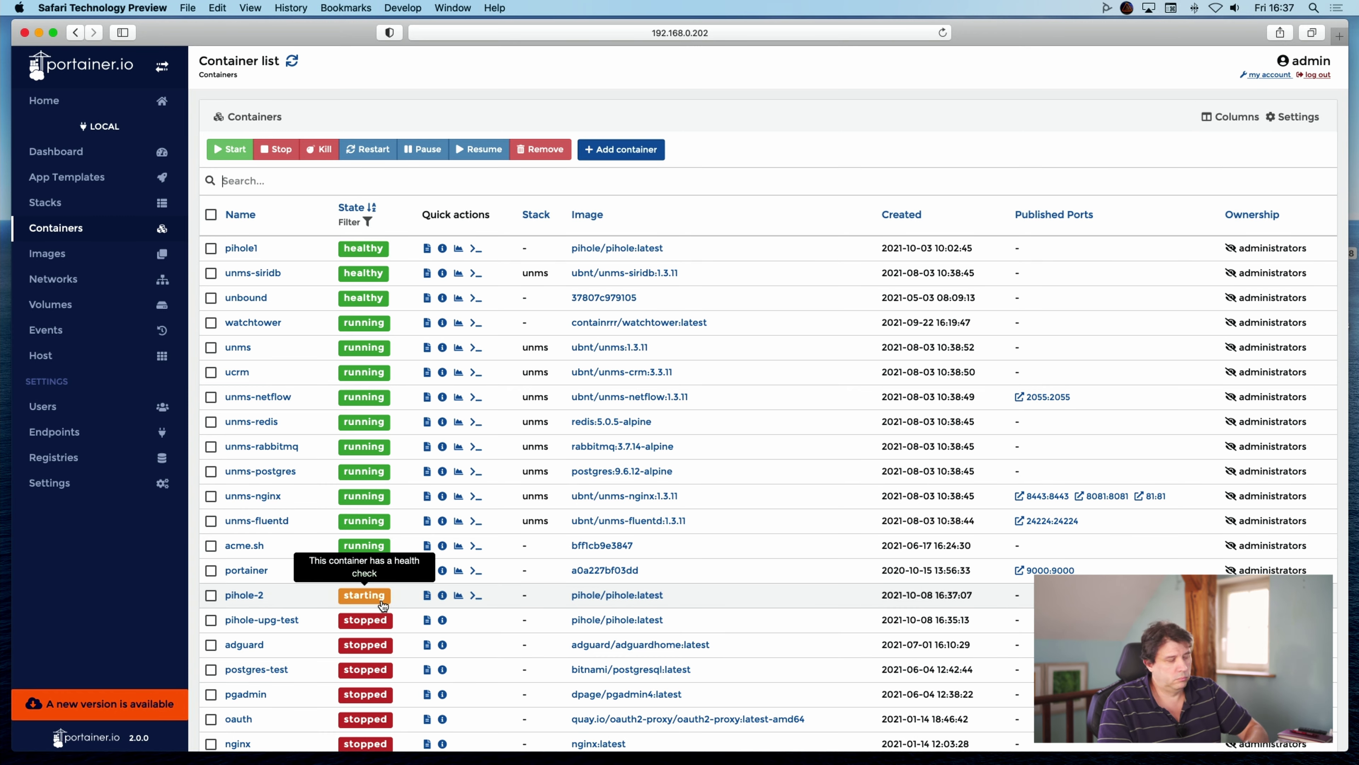
pyautogui.click(294, 60)
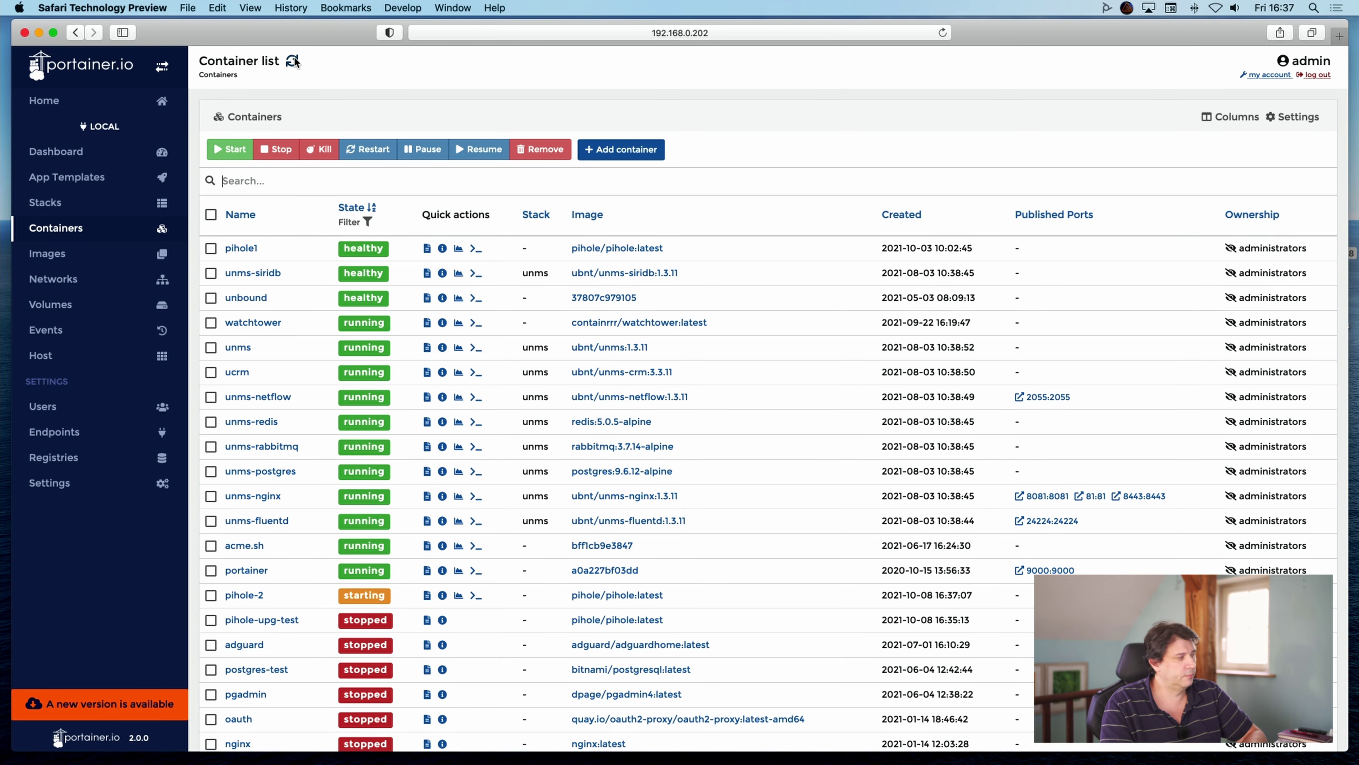
pyautogui.click(295, 62)
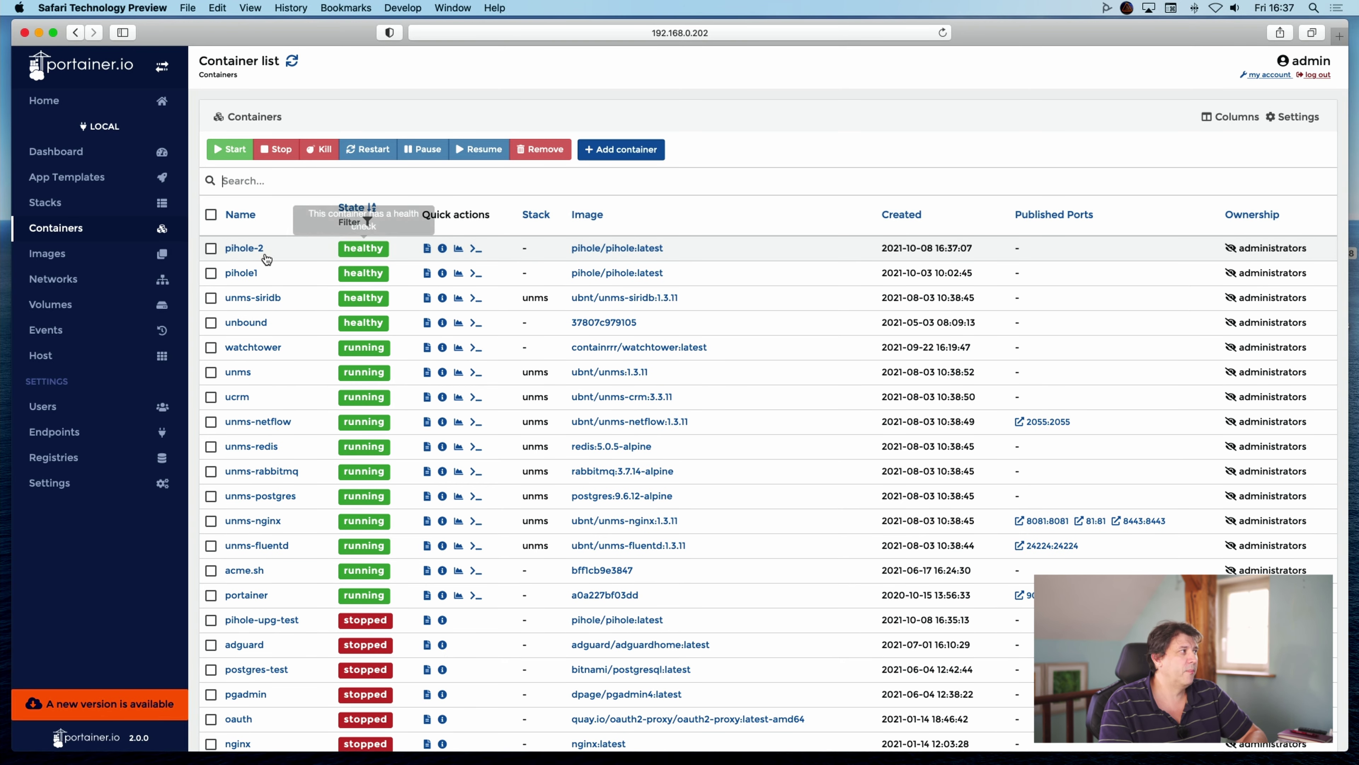
pyautogui.click(1337, 37)
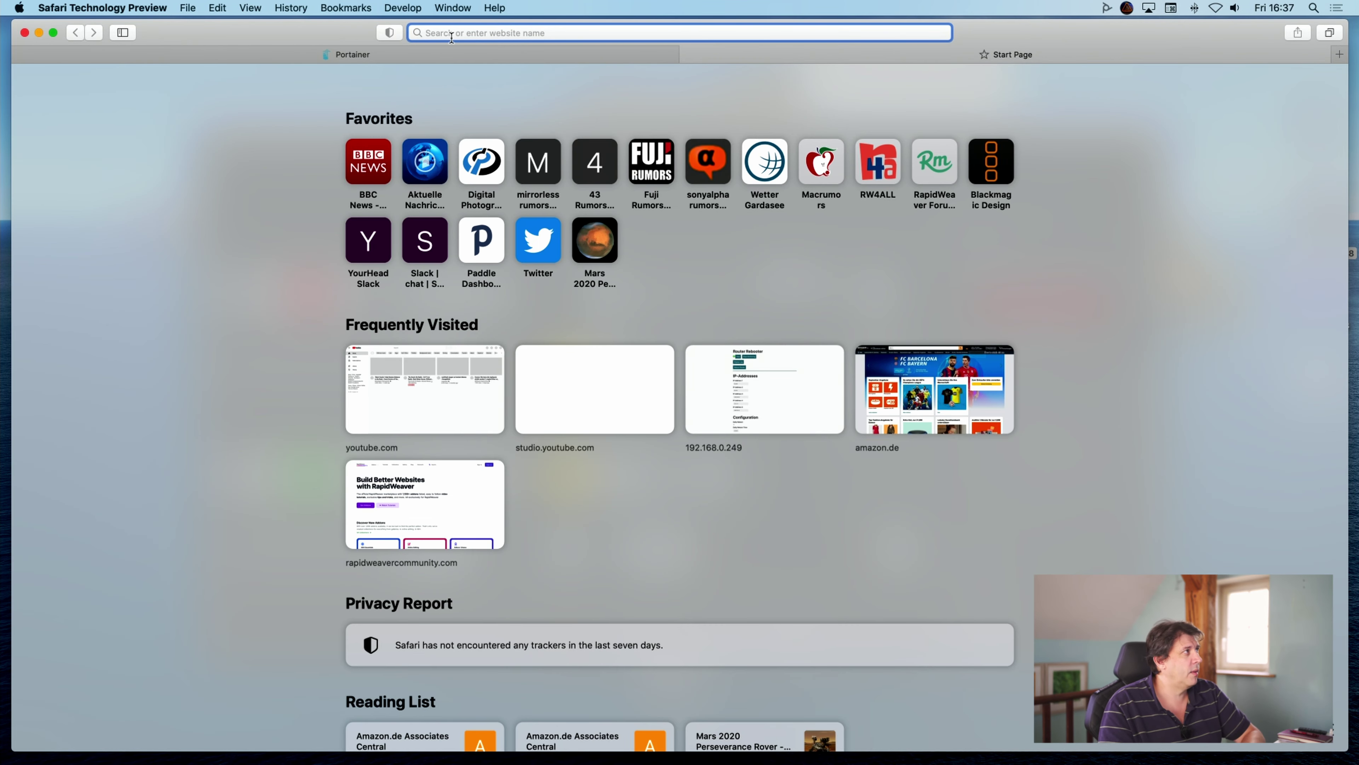
# Inspect pihole-2's details, checking its volumes and network address 192.168.0.64.
pyautogui.click(452, 53)
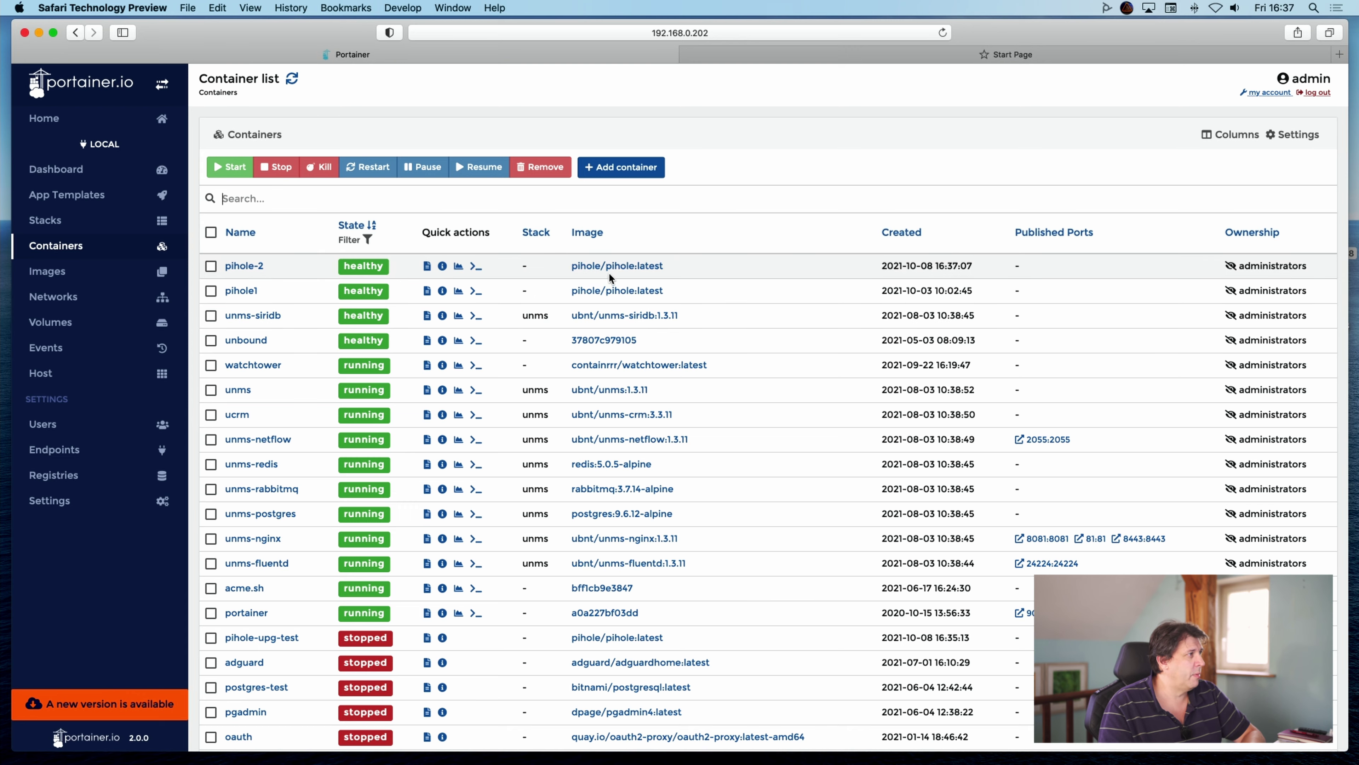
pyautogui.click(229, 266)
pyautogui.scroll(-20, 742, 506)
pyautogui.scroll(-4, 741, 505)
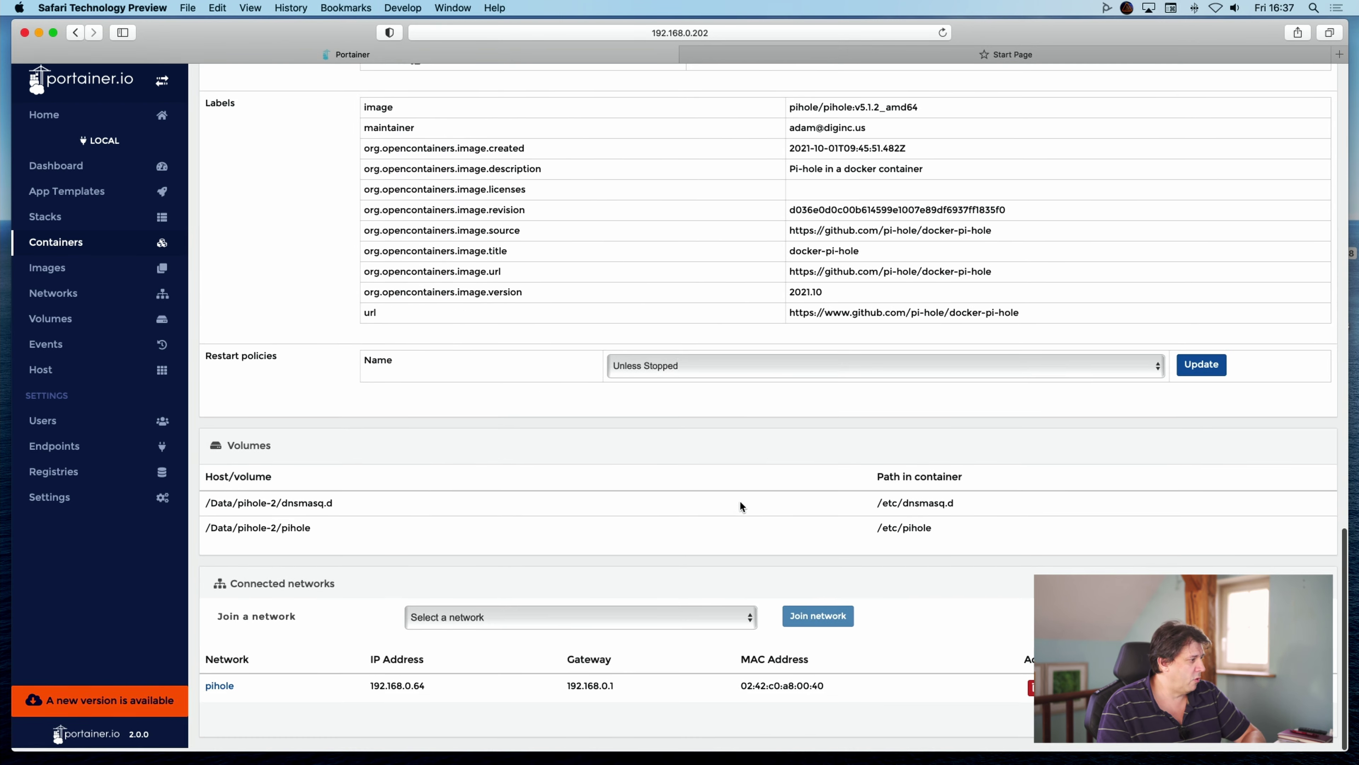
pyautogui.scroll(20, 668, 170)
# In the blank tab, load 192.168.0.64, then go to its /admin page.
pyautogui.click(987, 57)
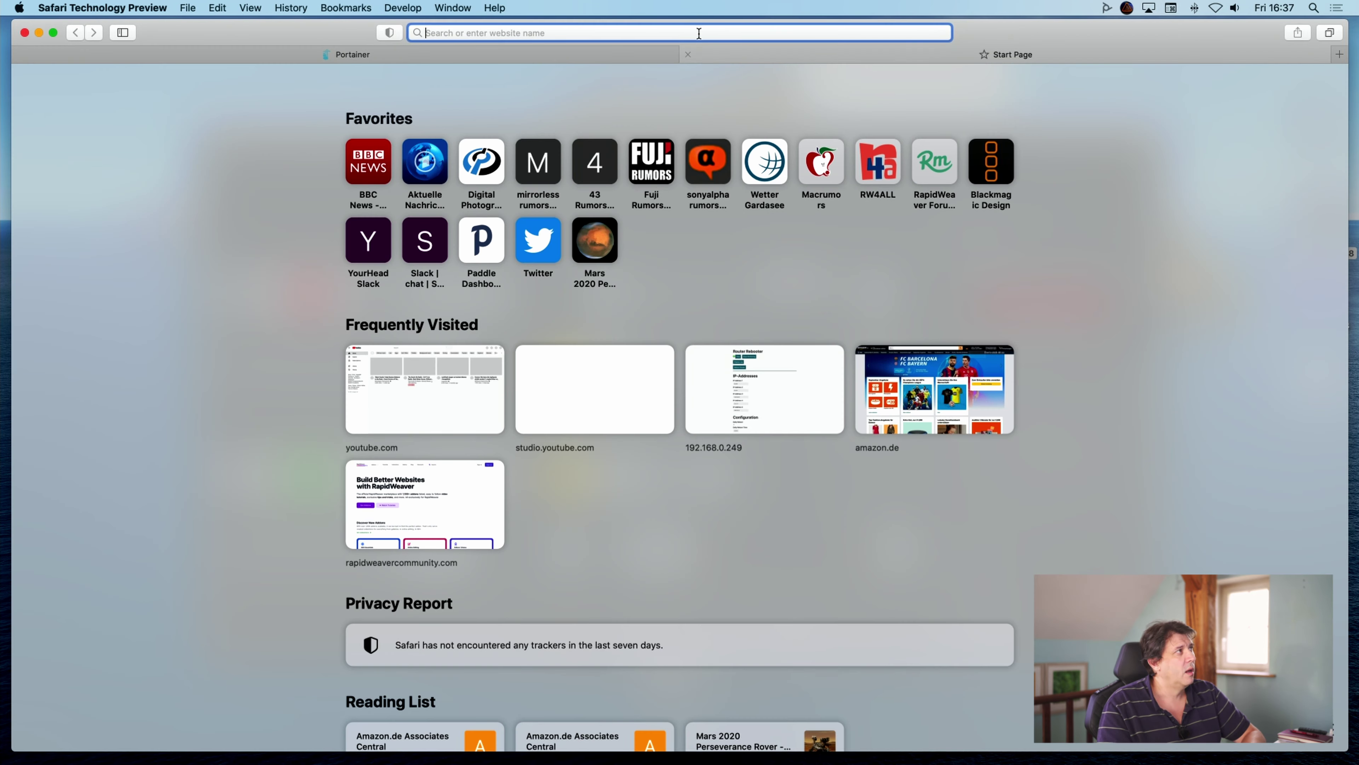
pyautogui.write('192.1')
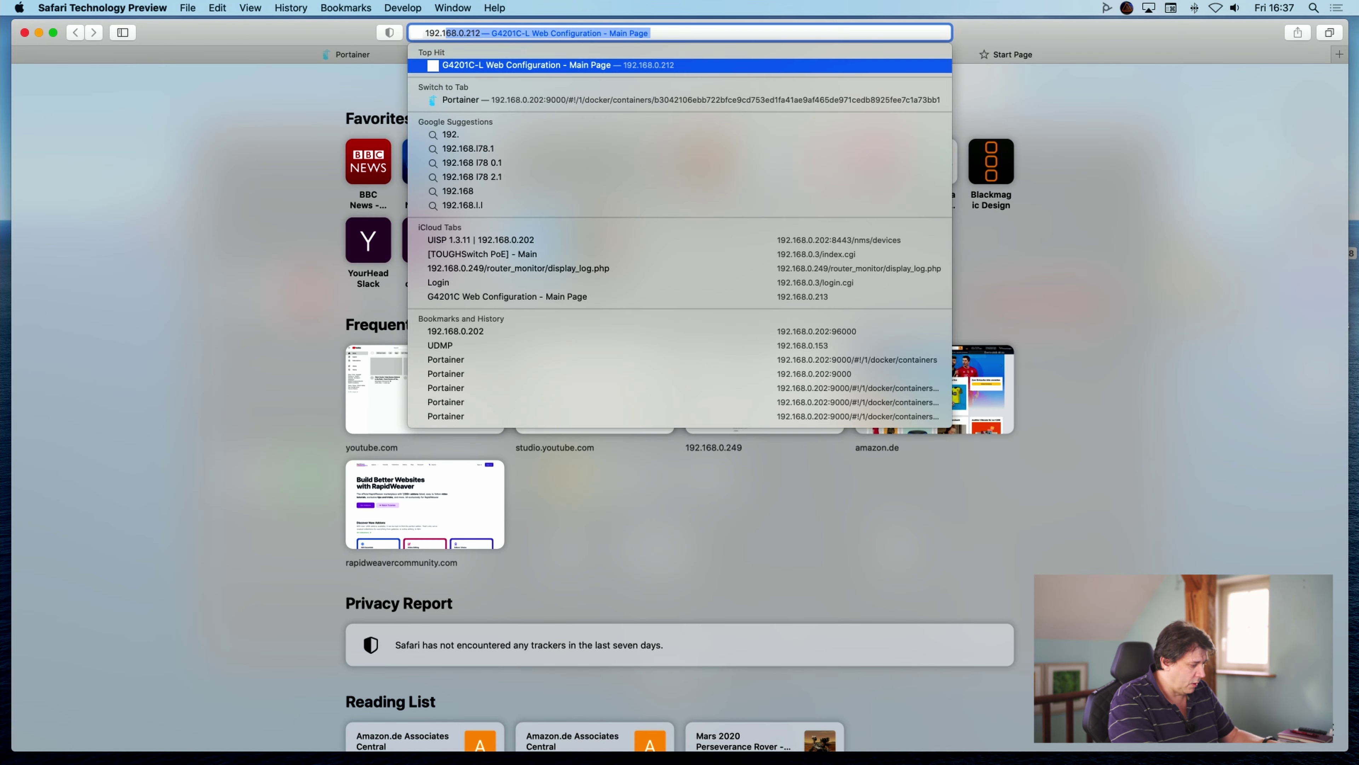
pyautogui.write('68.0.64')
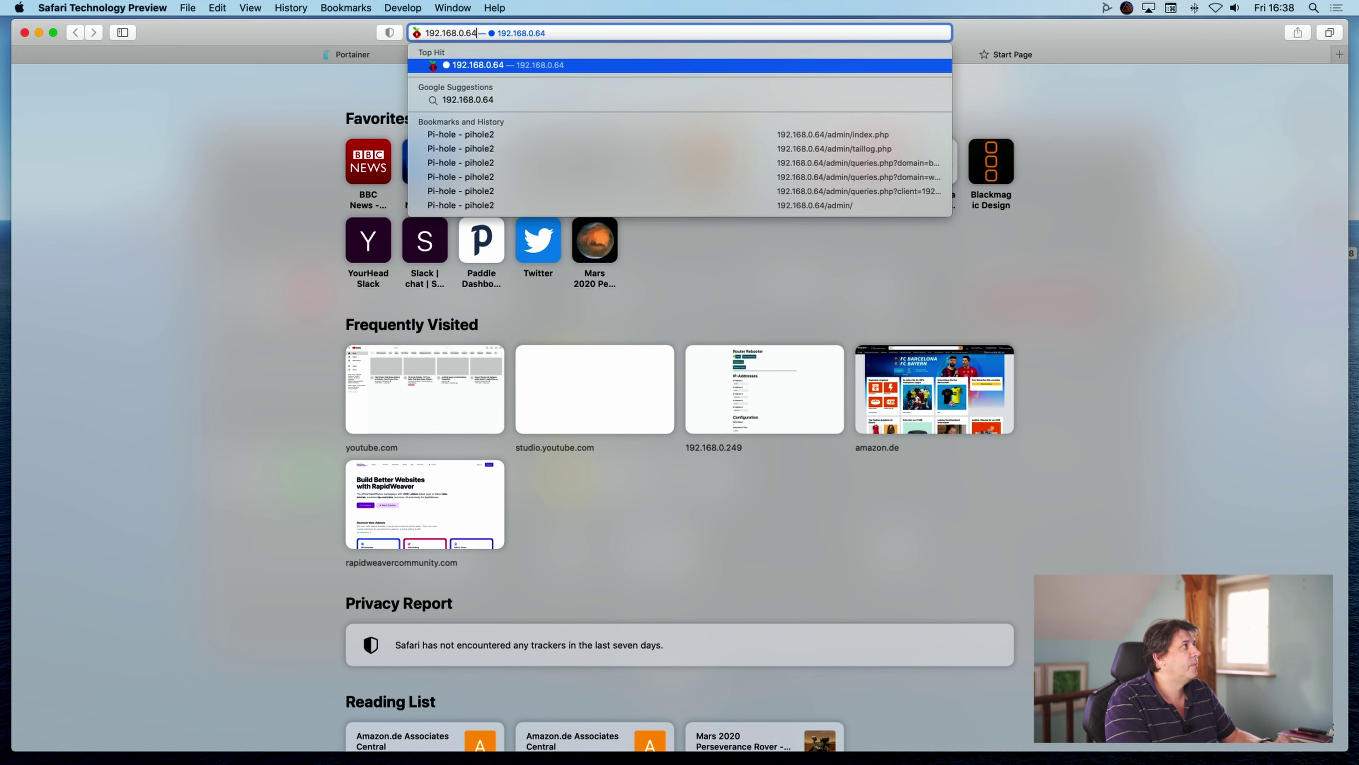
pyautogui.press('Return')
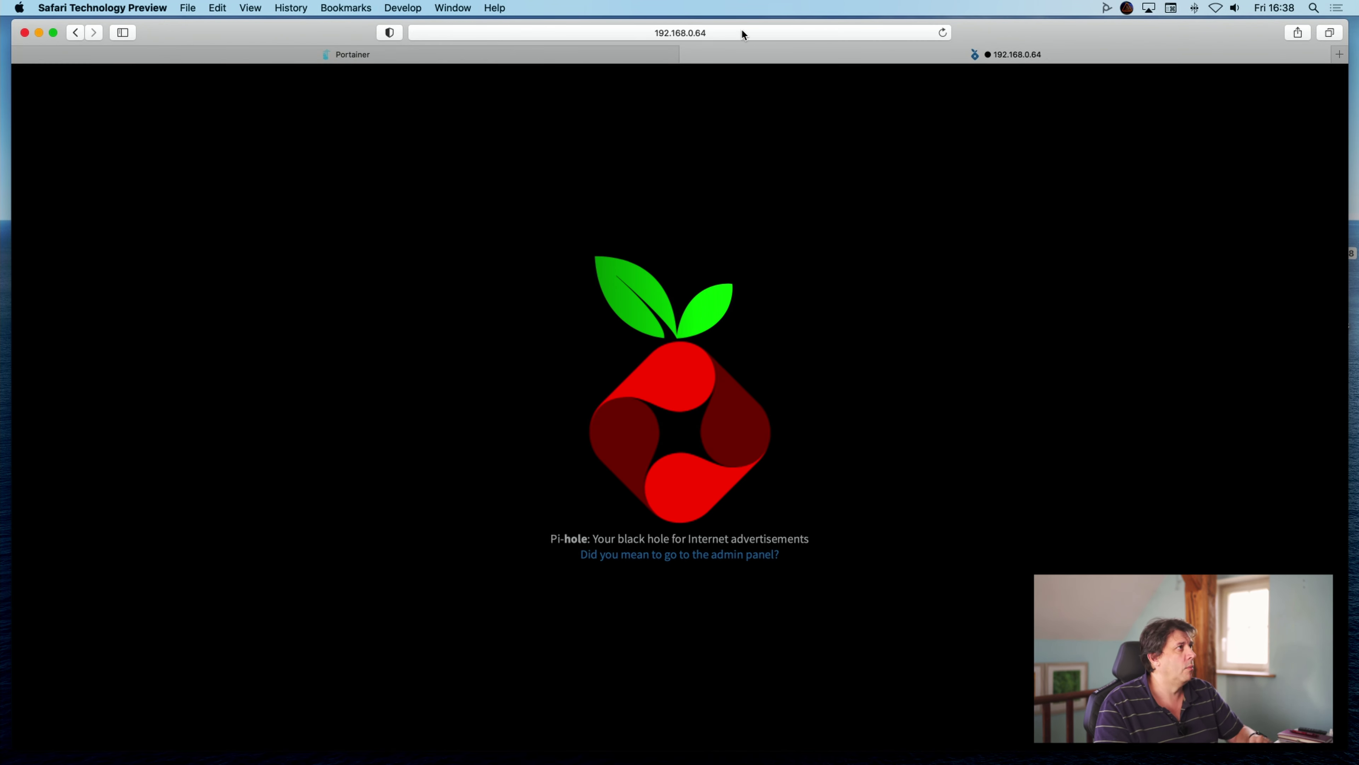
pyautogui.click(751, 32)
pyautogui.press('Right')
pyautogui.write('//admin')
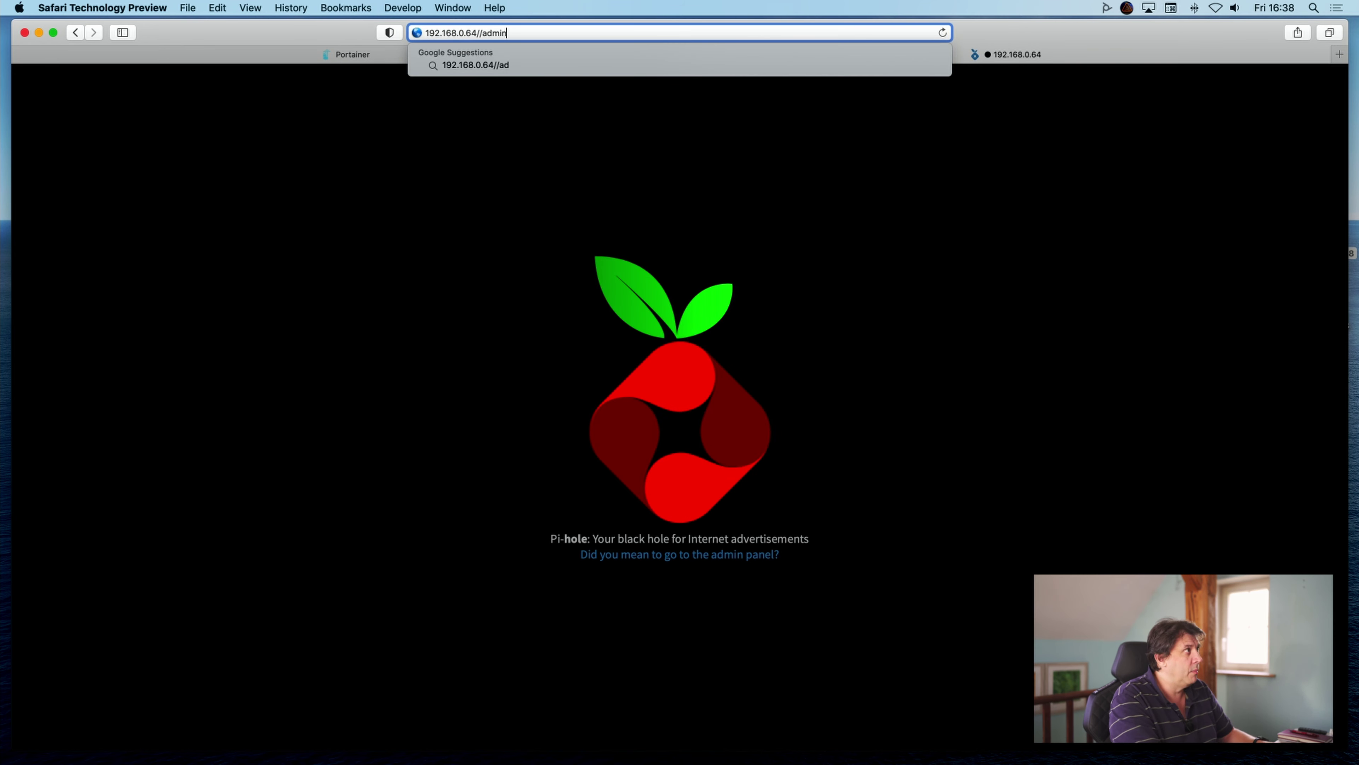
pyautogui.press('Return')
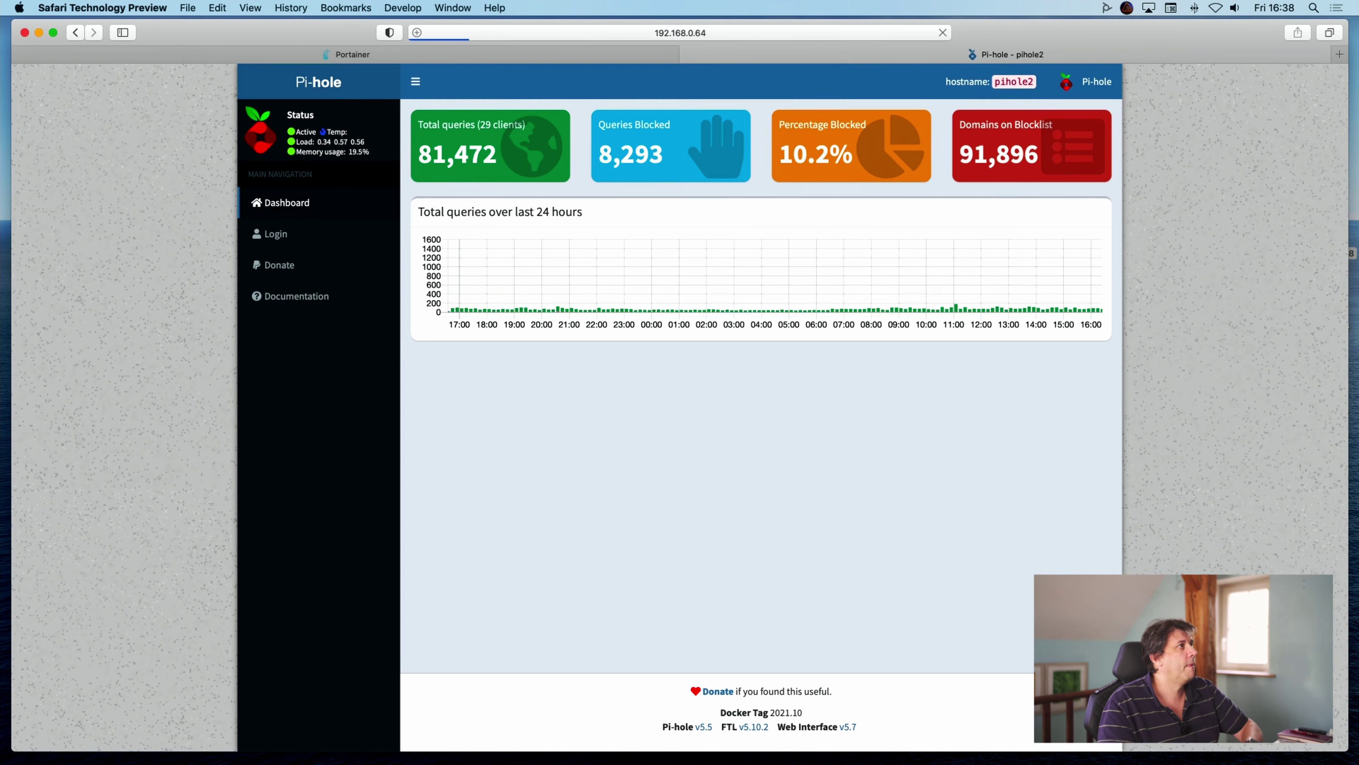
# Log in to pihole2's admin with the admin password and open Tools > Tail pihole.log.
pyautogui.click(275, 233)
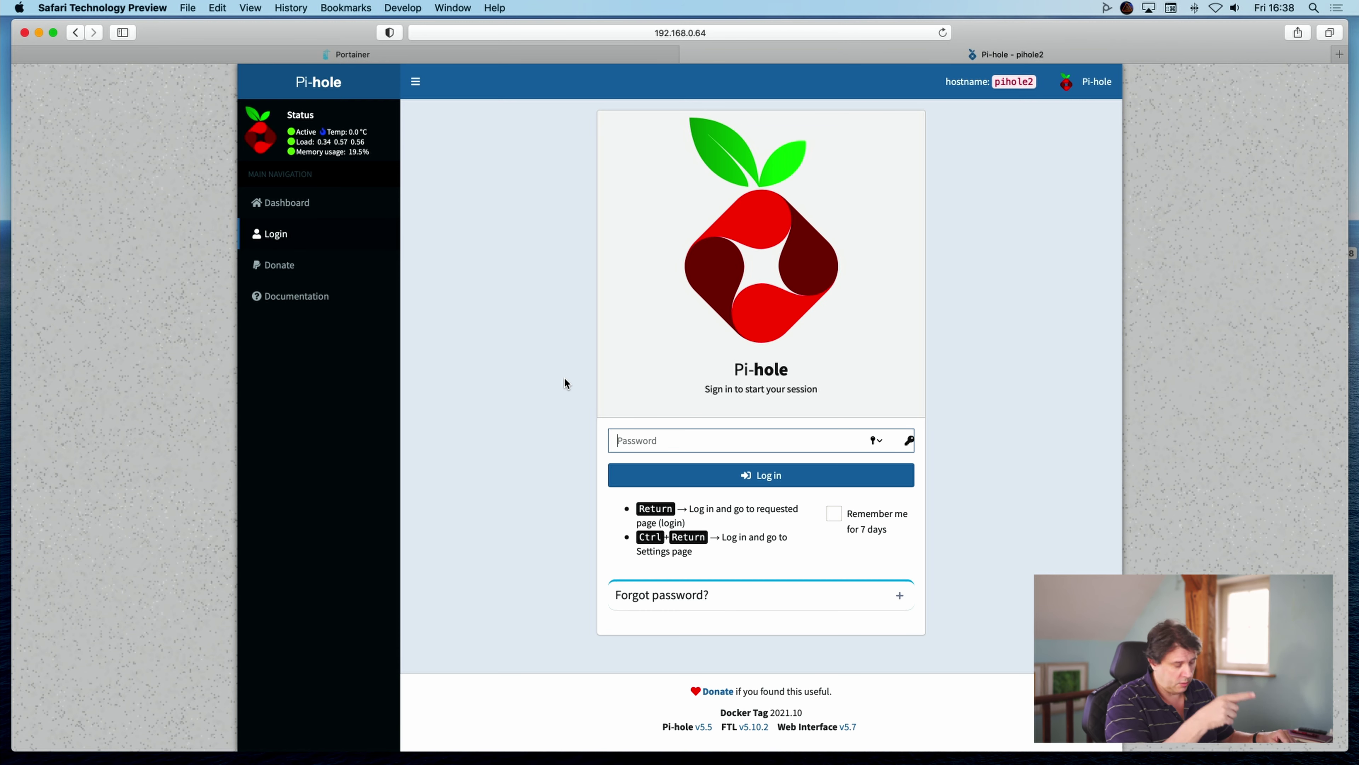
pyautogui.write('•••')
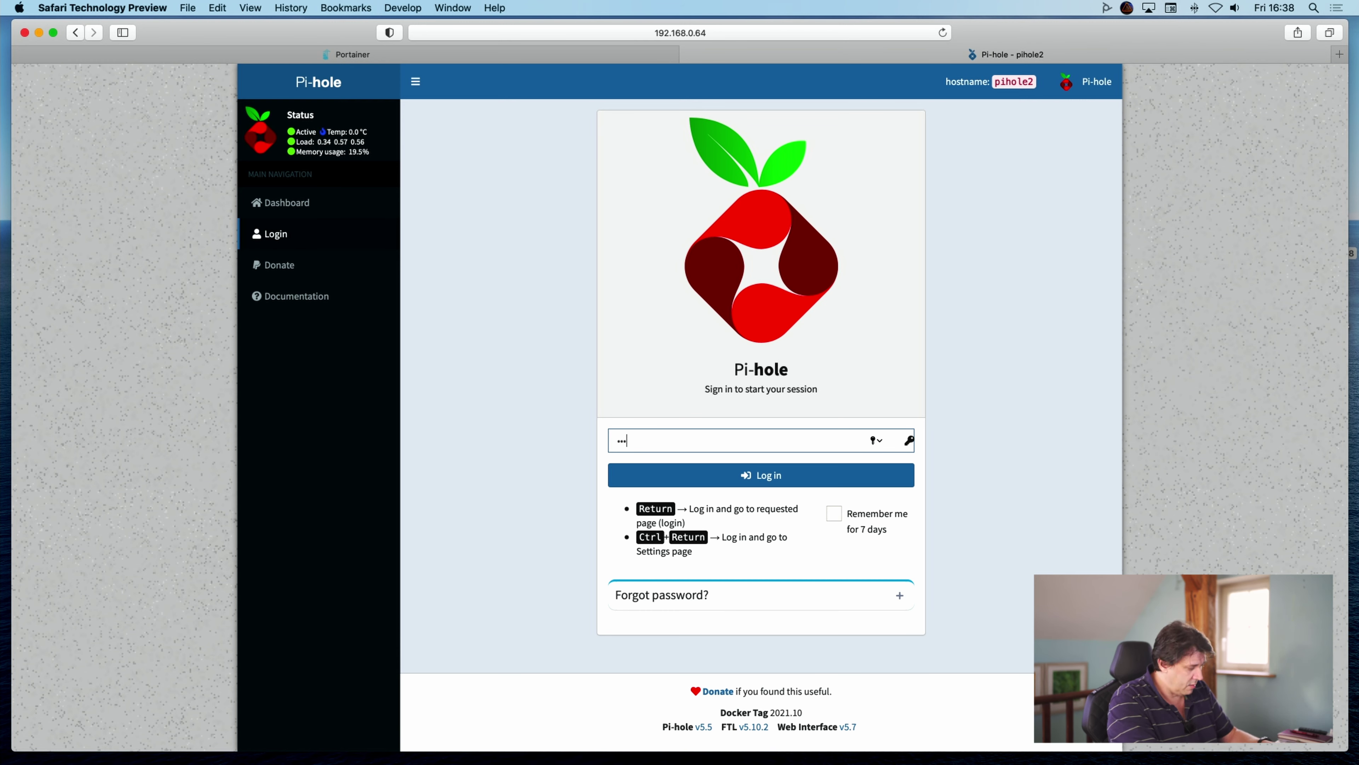
pyautogui.write('••')
pyautogui.press('Return')
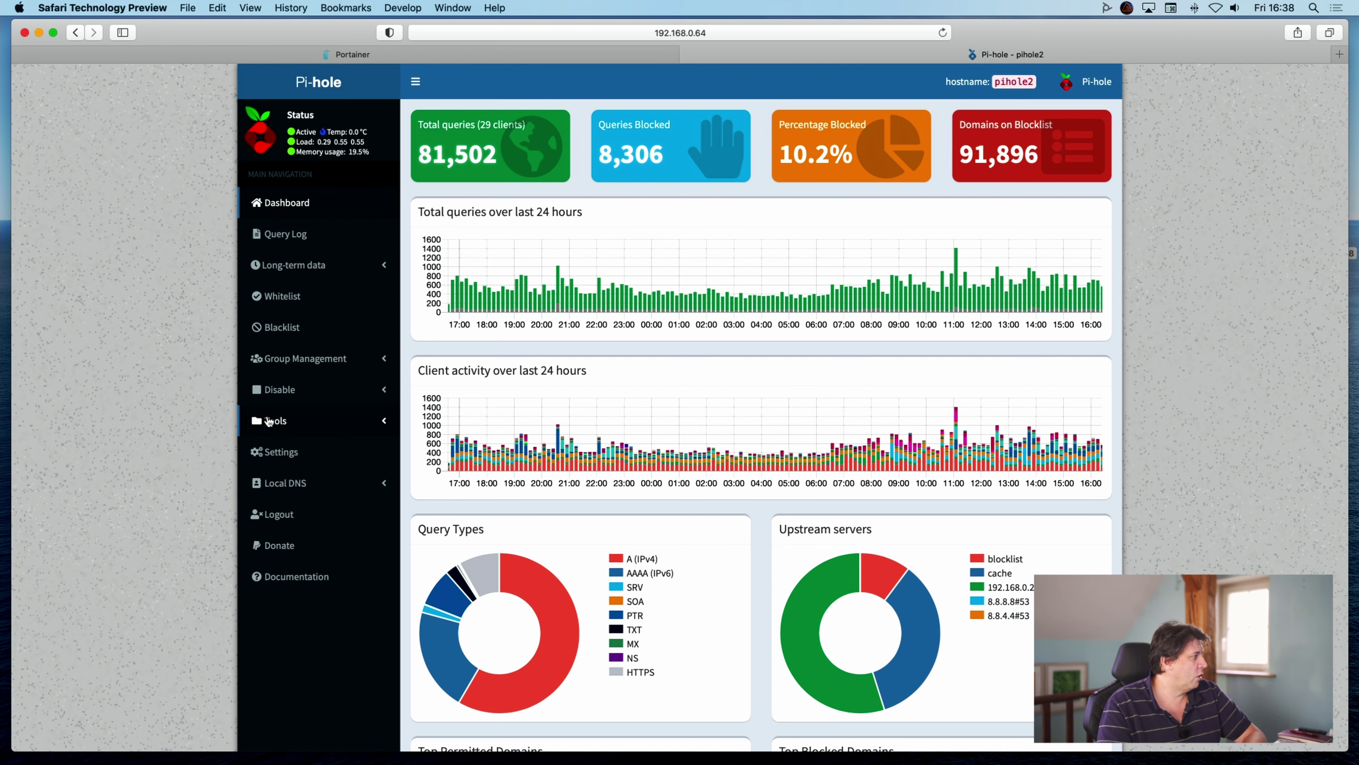
pyautogui.click(268, 416)
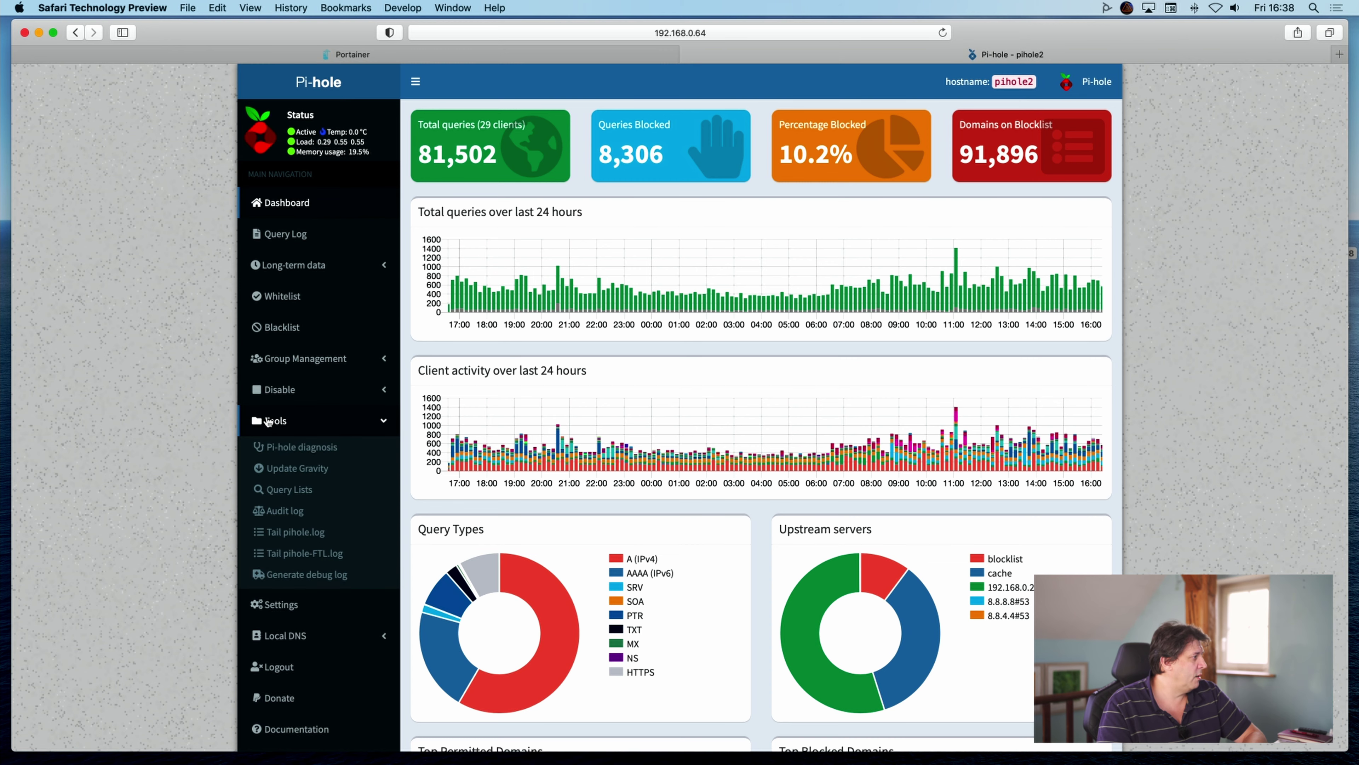
pyautogui.click(304, 542)
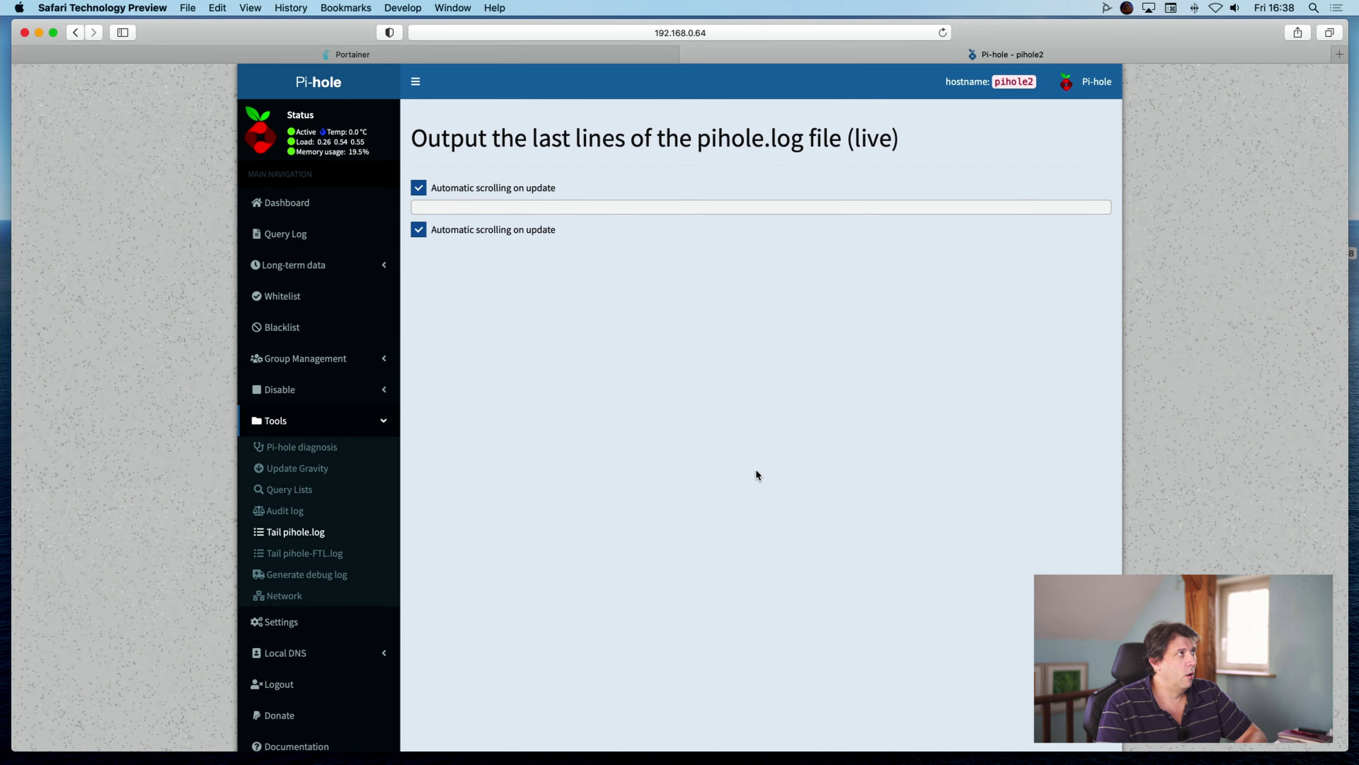